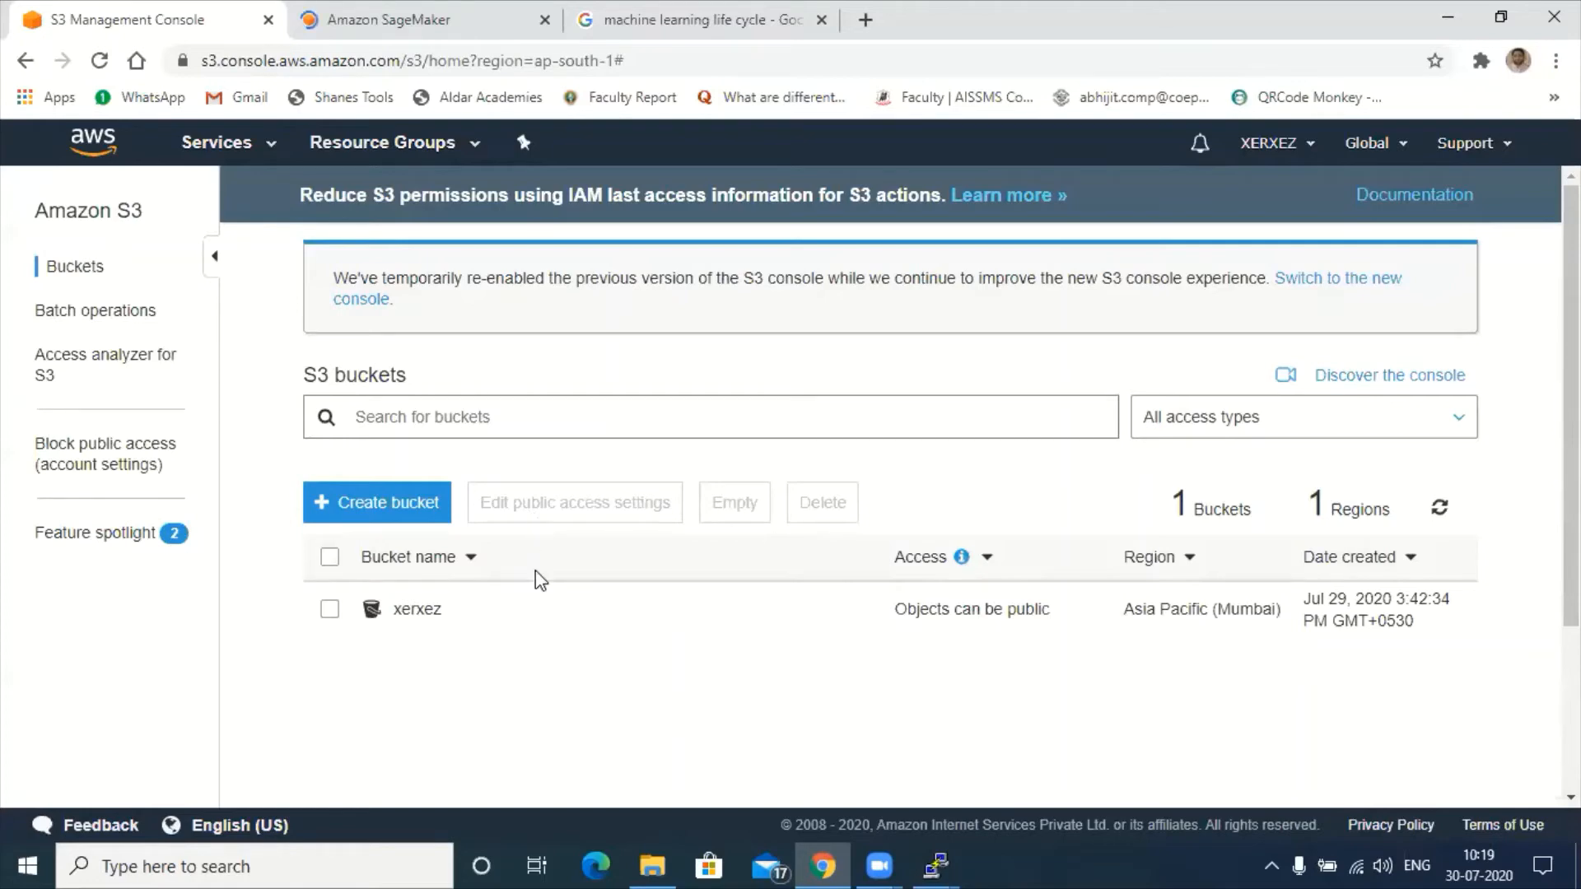
- Create a new S3 bucket named xerxez.hr in the Asia Pacific (Mumbai) region
{"action": "scroll", "coordinate": [537, 577], "scroll_direction": "down", "scroll_amount": 2}
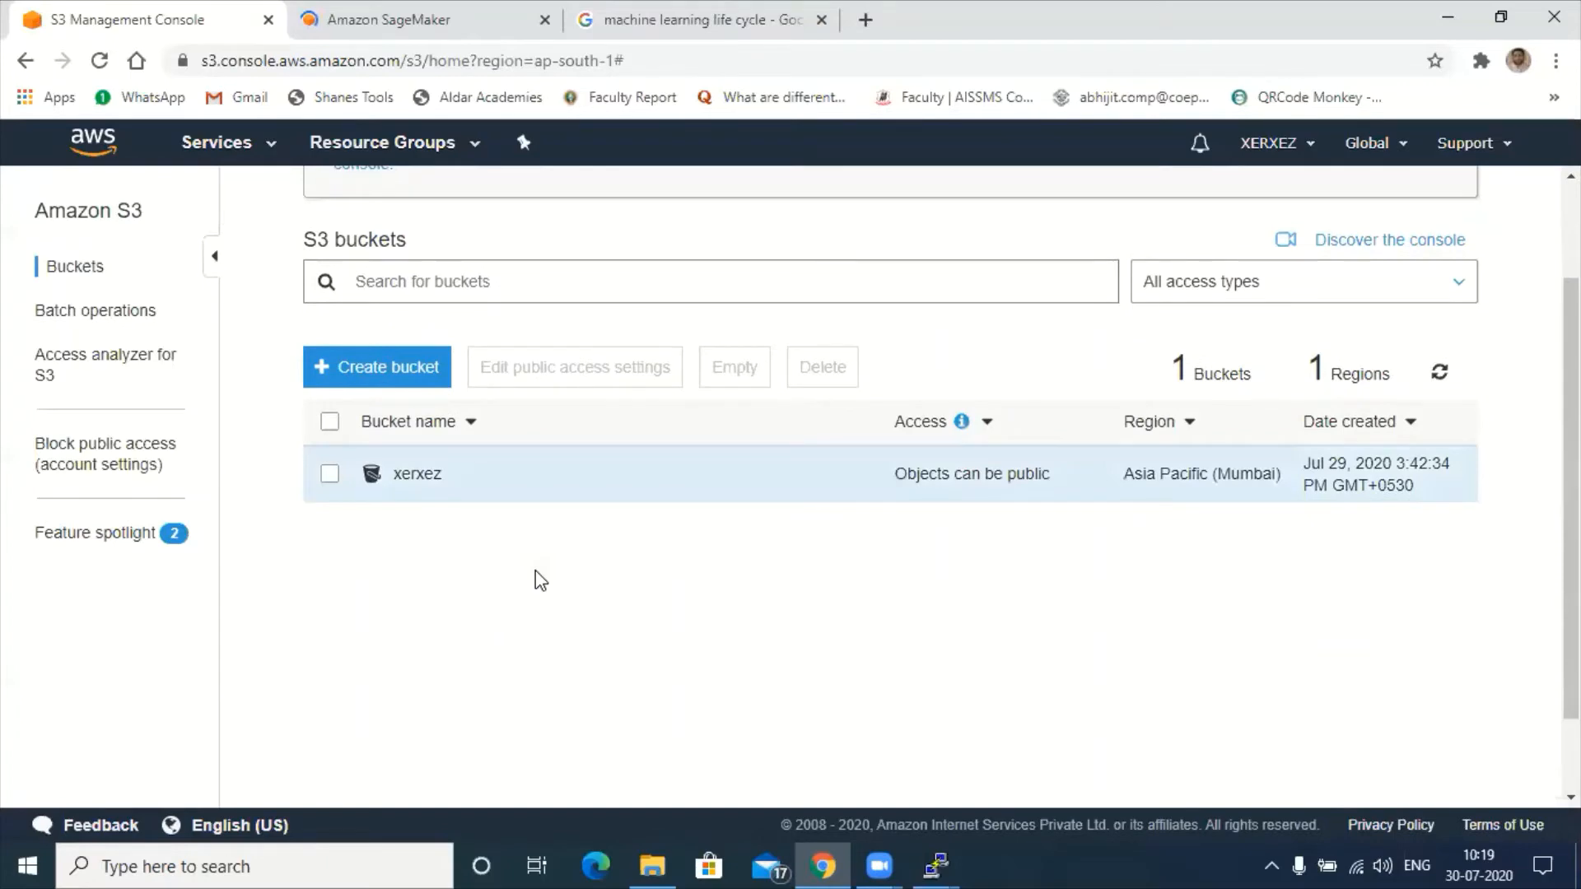
{"action": "scroll", "coordinate": [540, 579], "scroll_direction": "down", "scroll_amount": 1}
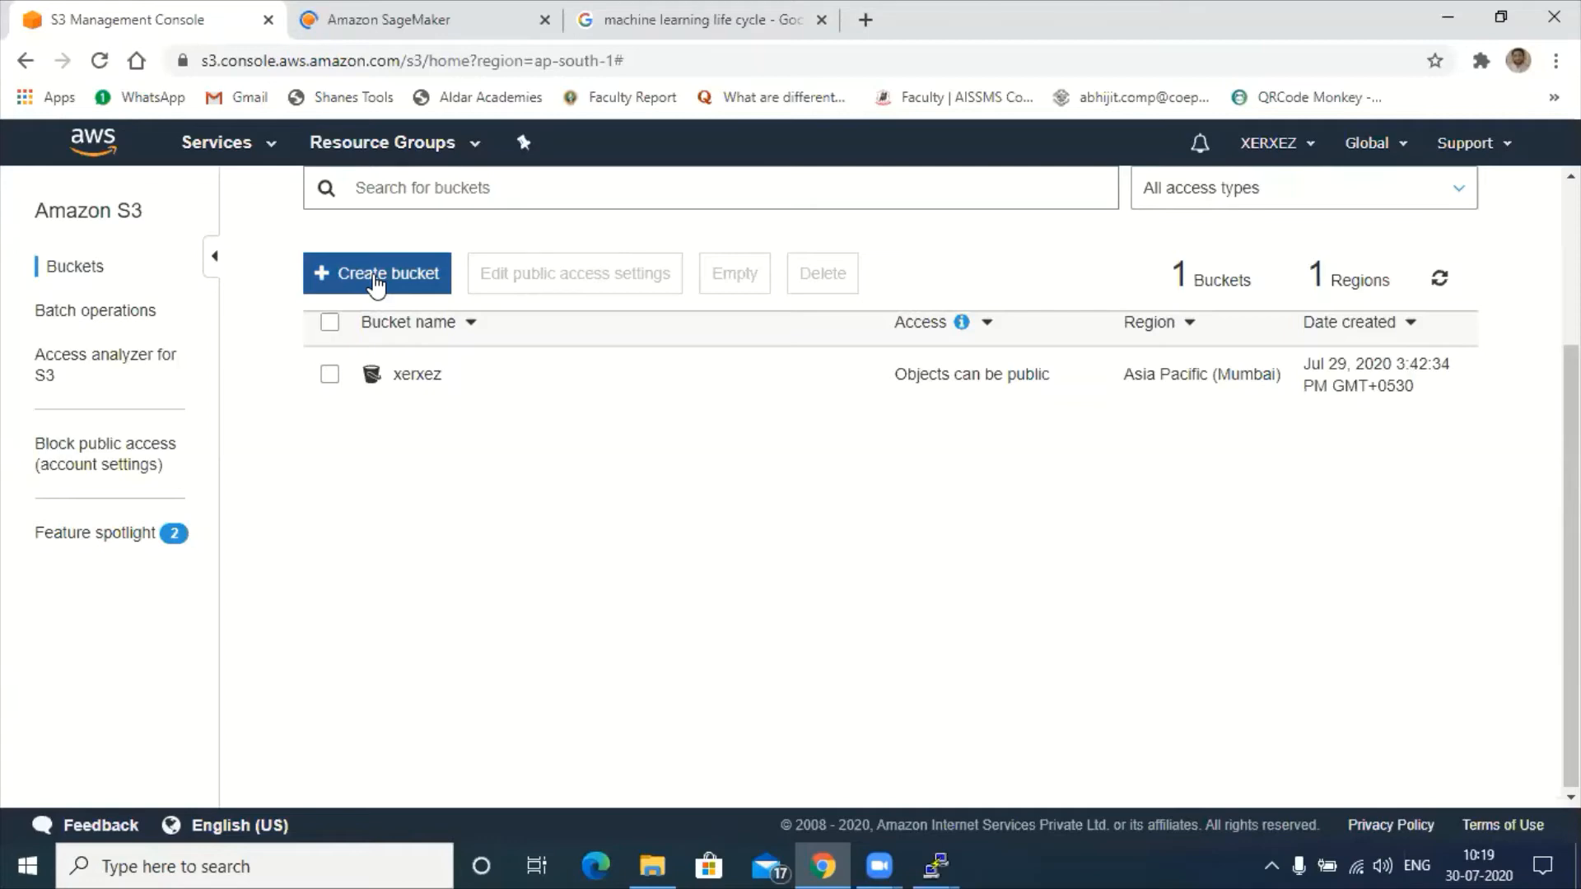
{"action": "left_click", "coordinate": [374, 276]}
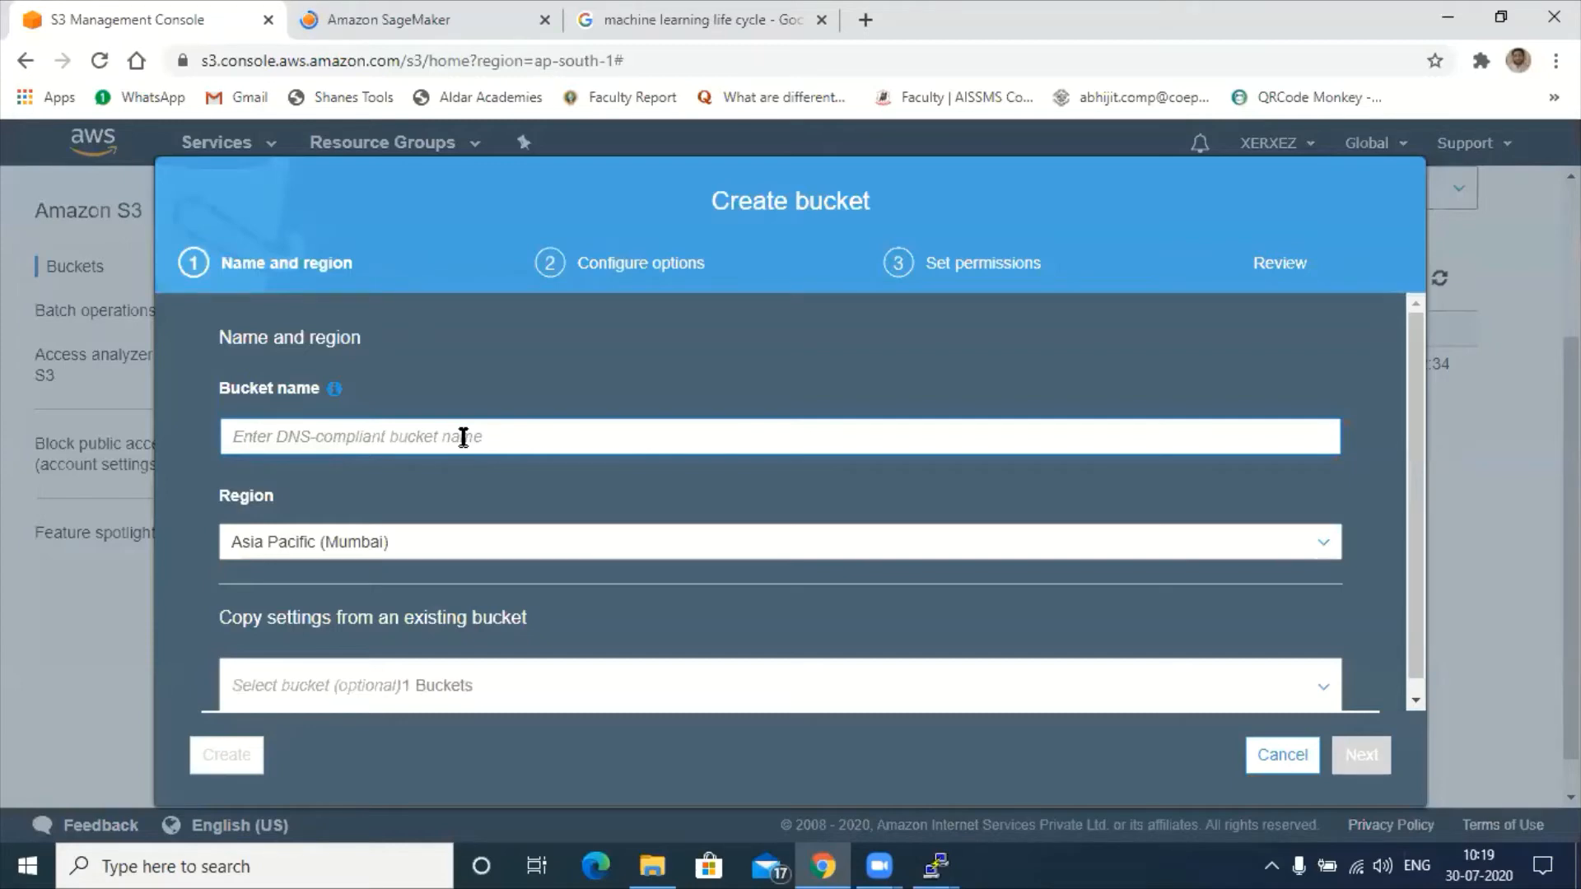
{"action": "type", "text": "xerxez.hr"}
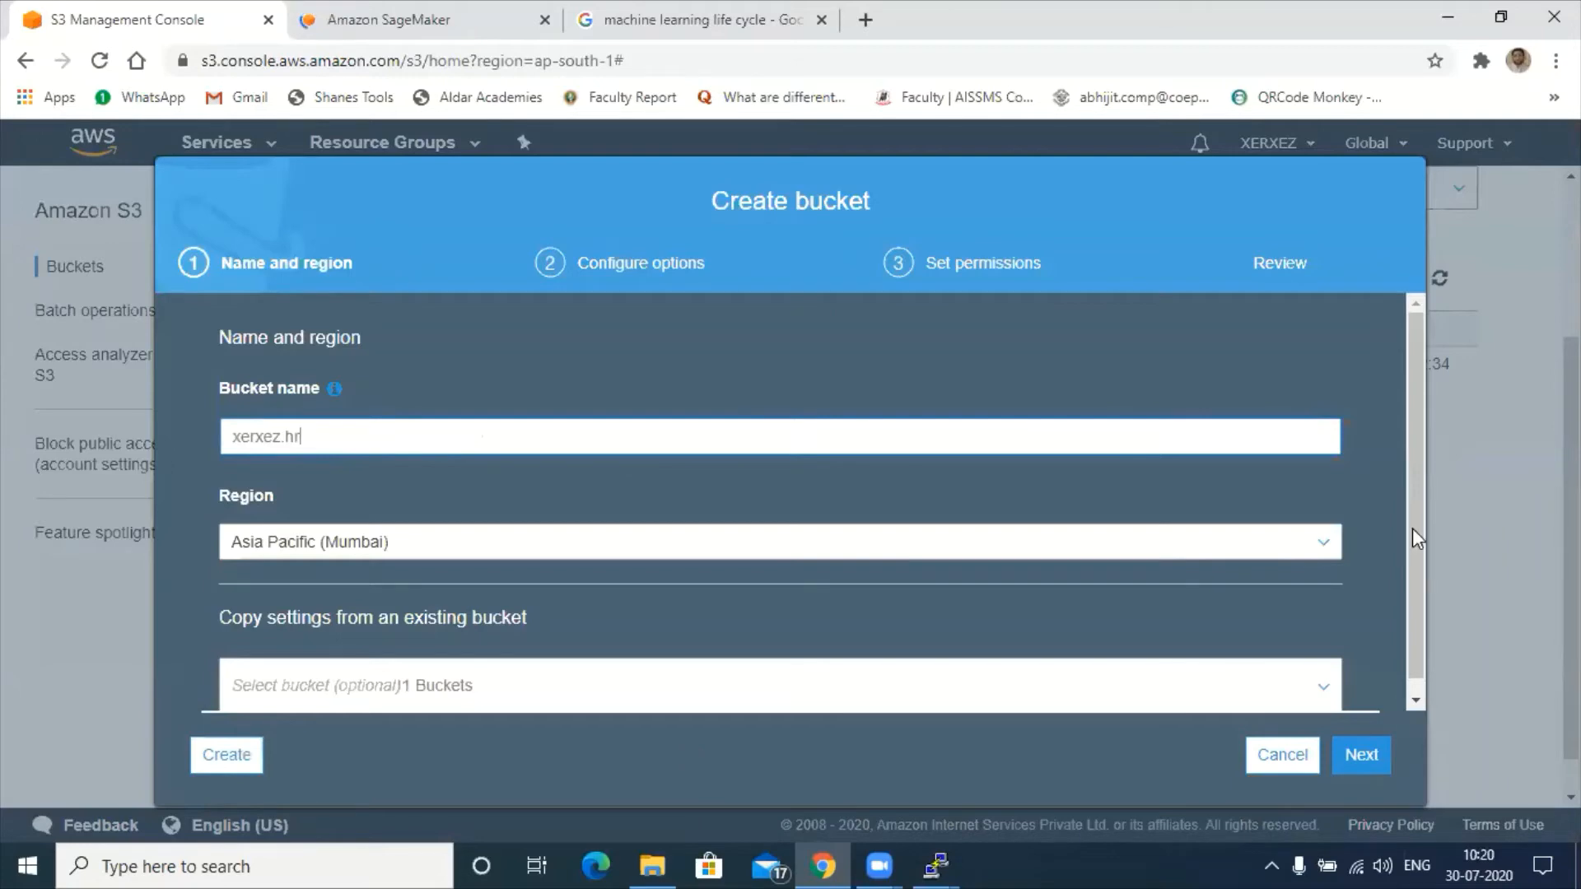
{"action": "scroll", "coordinate": [1412, 527], "scroll_direction": "down", "scroll_amount": 1}
{"action": "type", "text": "r"}
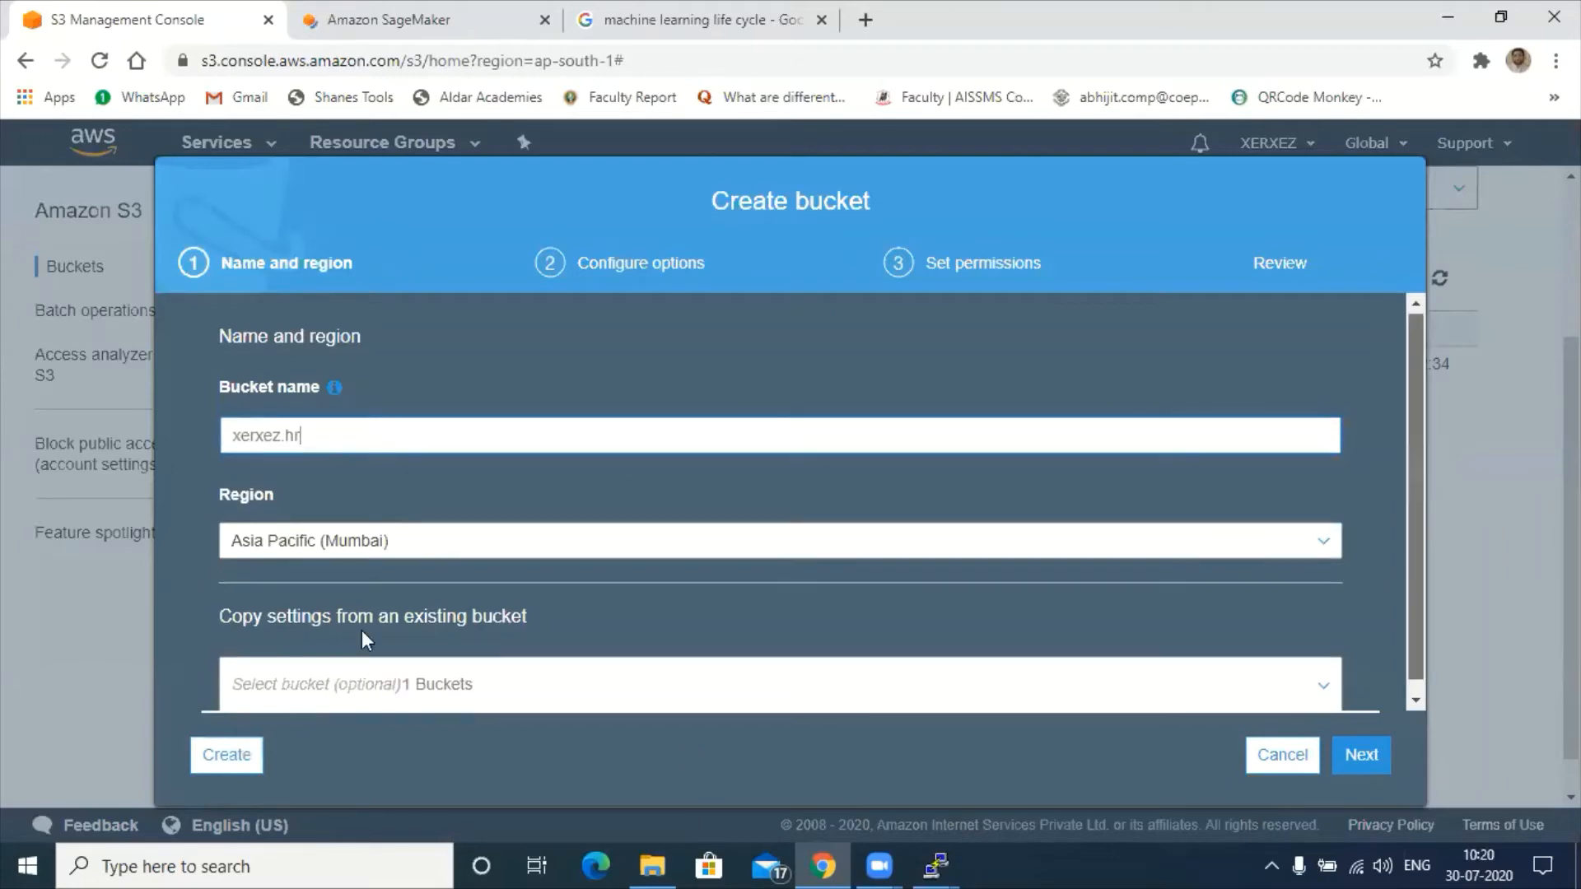
{"action": "scroll", "coordinate": [362, 630], "scroll_direction": "down", "scroll_amount": 1}
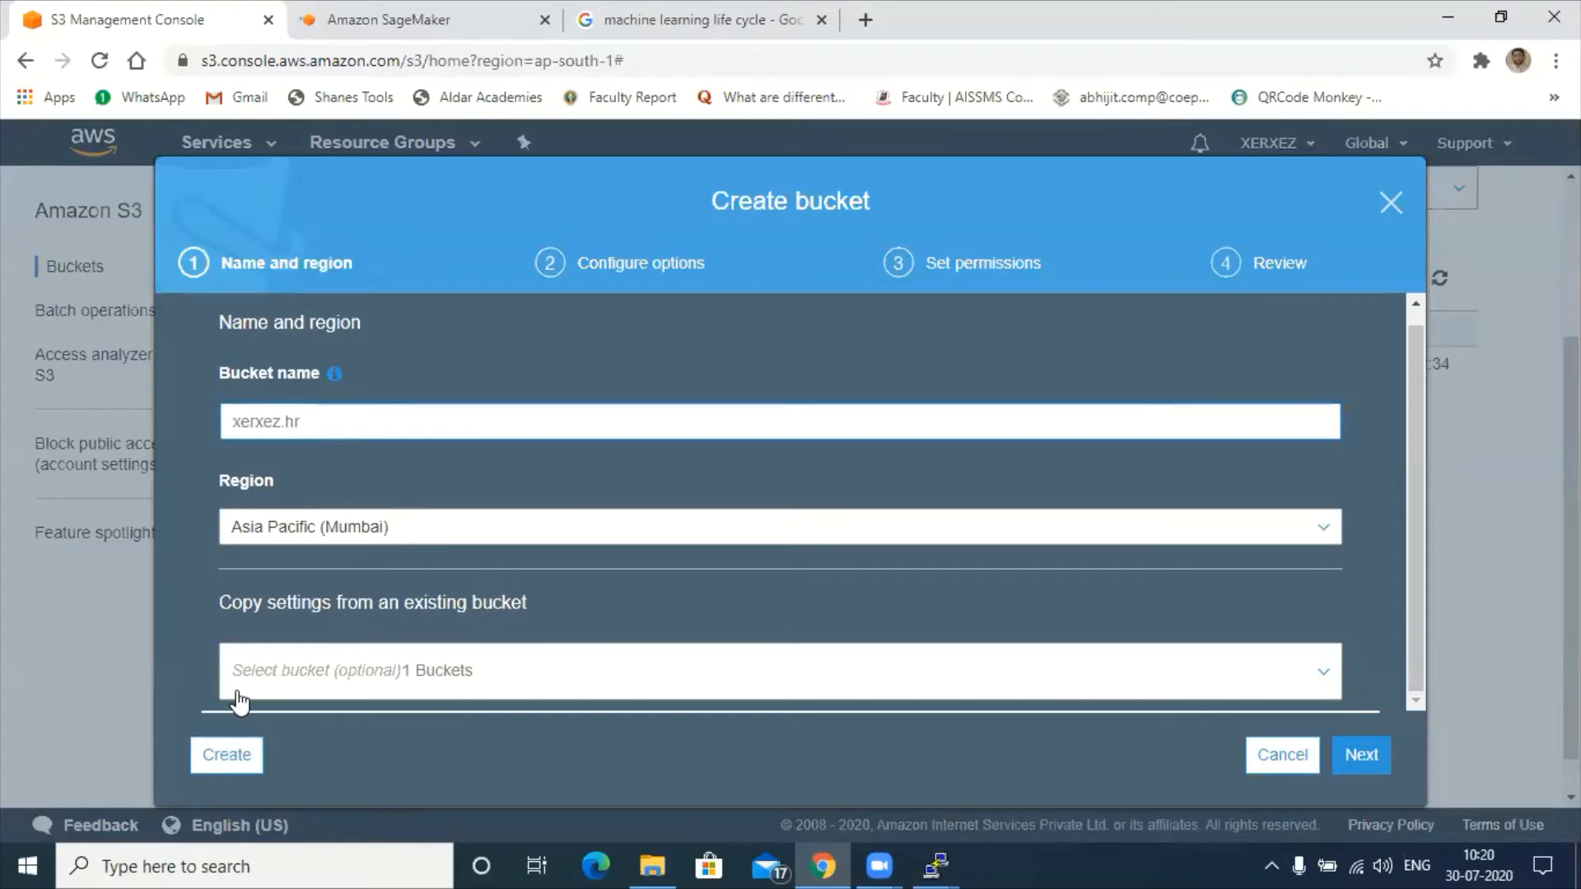
{"action": "left_click", "coordinate": [222, 754]}
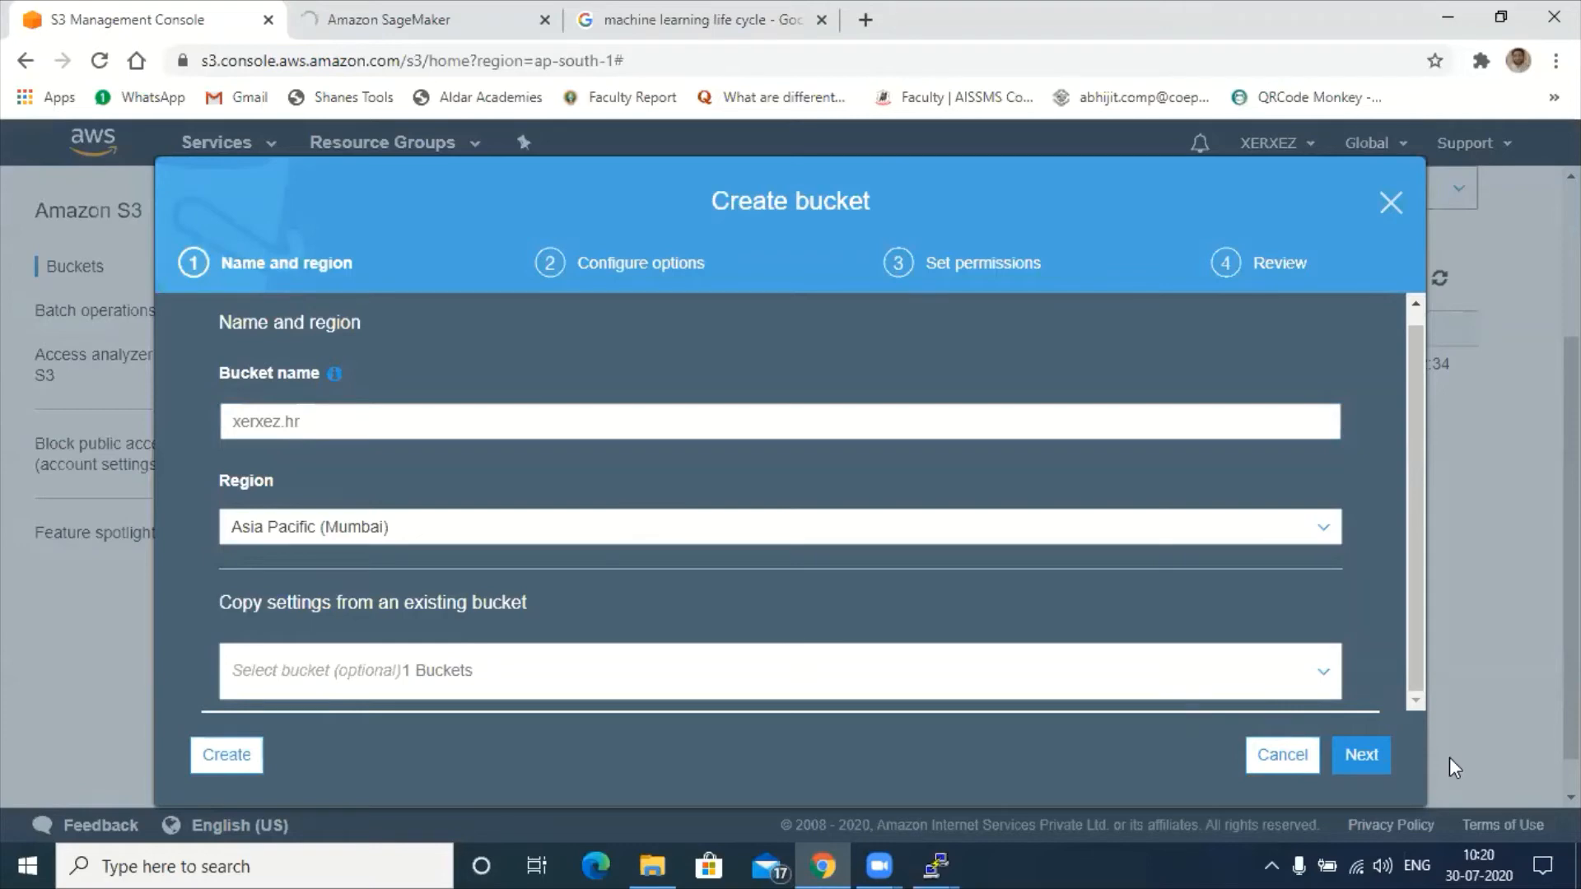
{"action": "left_click", "coordinate": [1371, 761]}
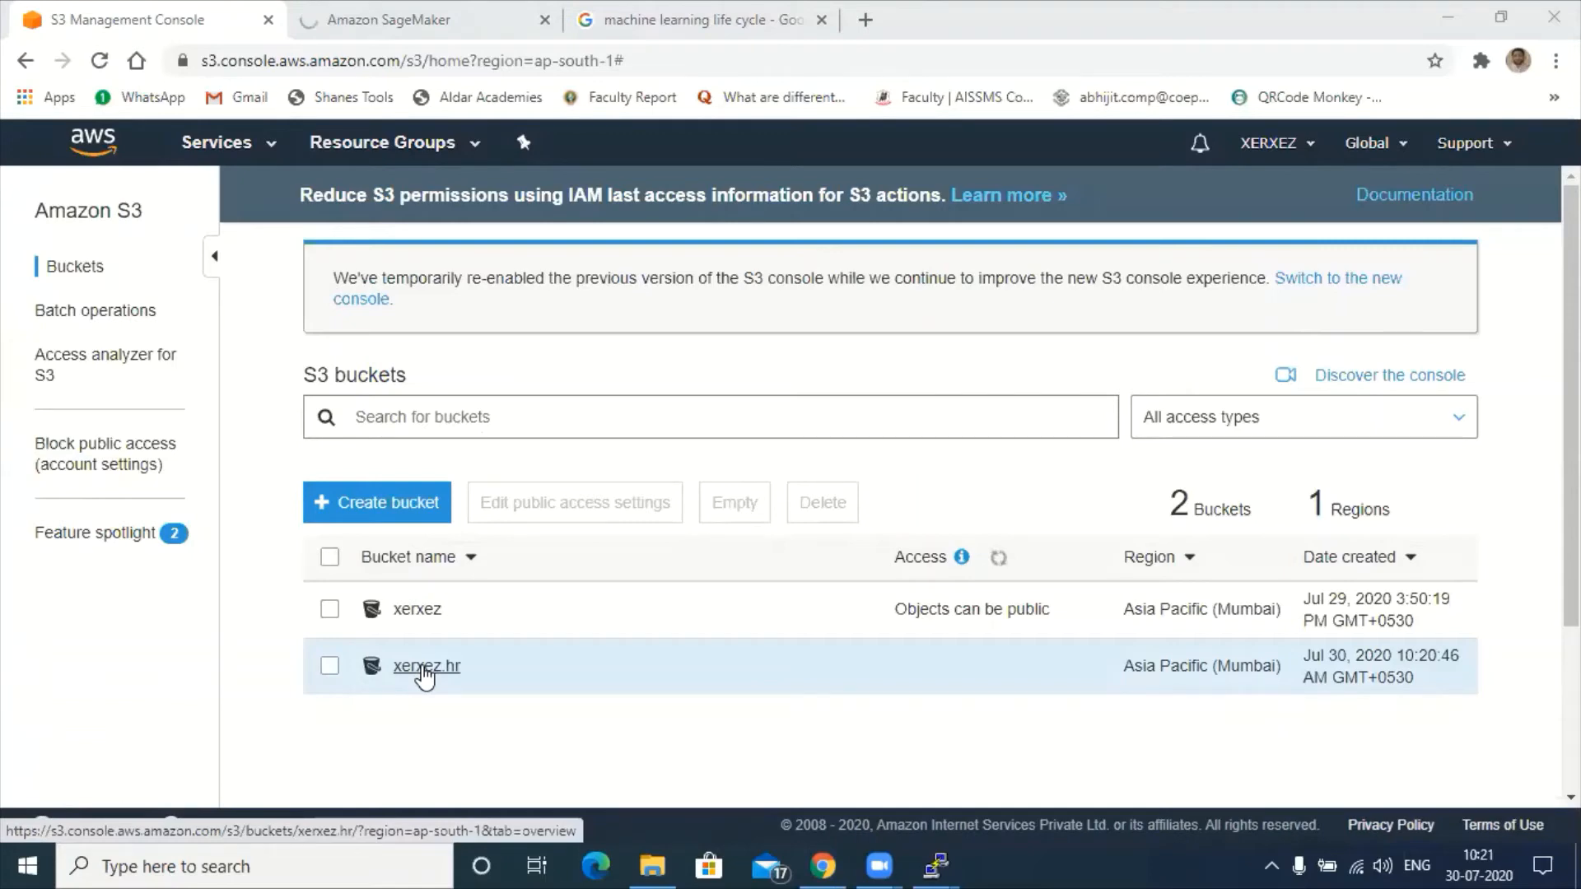
- Open the xerxez.hr bucket and start adding files for an upload
{"action": "left_click", "coordinate": [425, 669]}
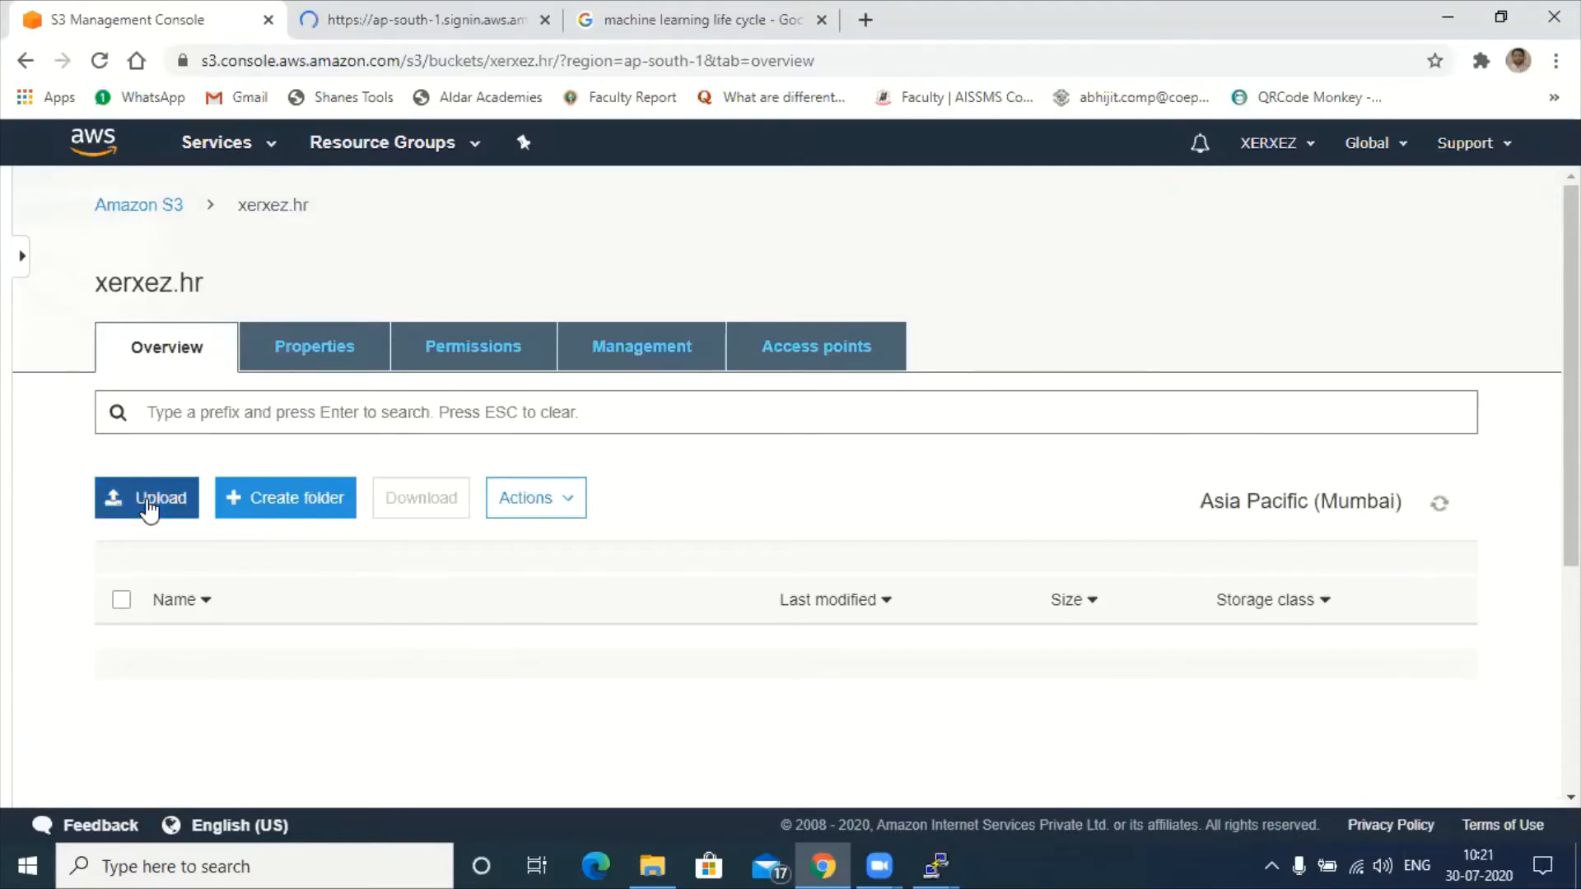
{"action": "left_click", "coordinate": [148, 502]}
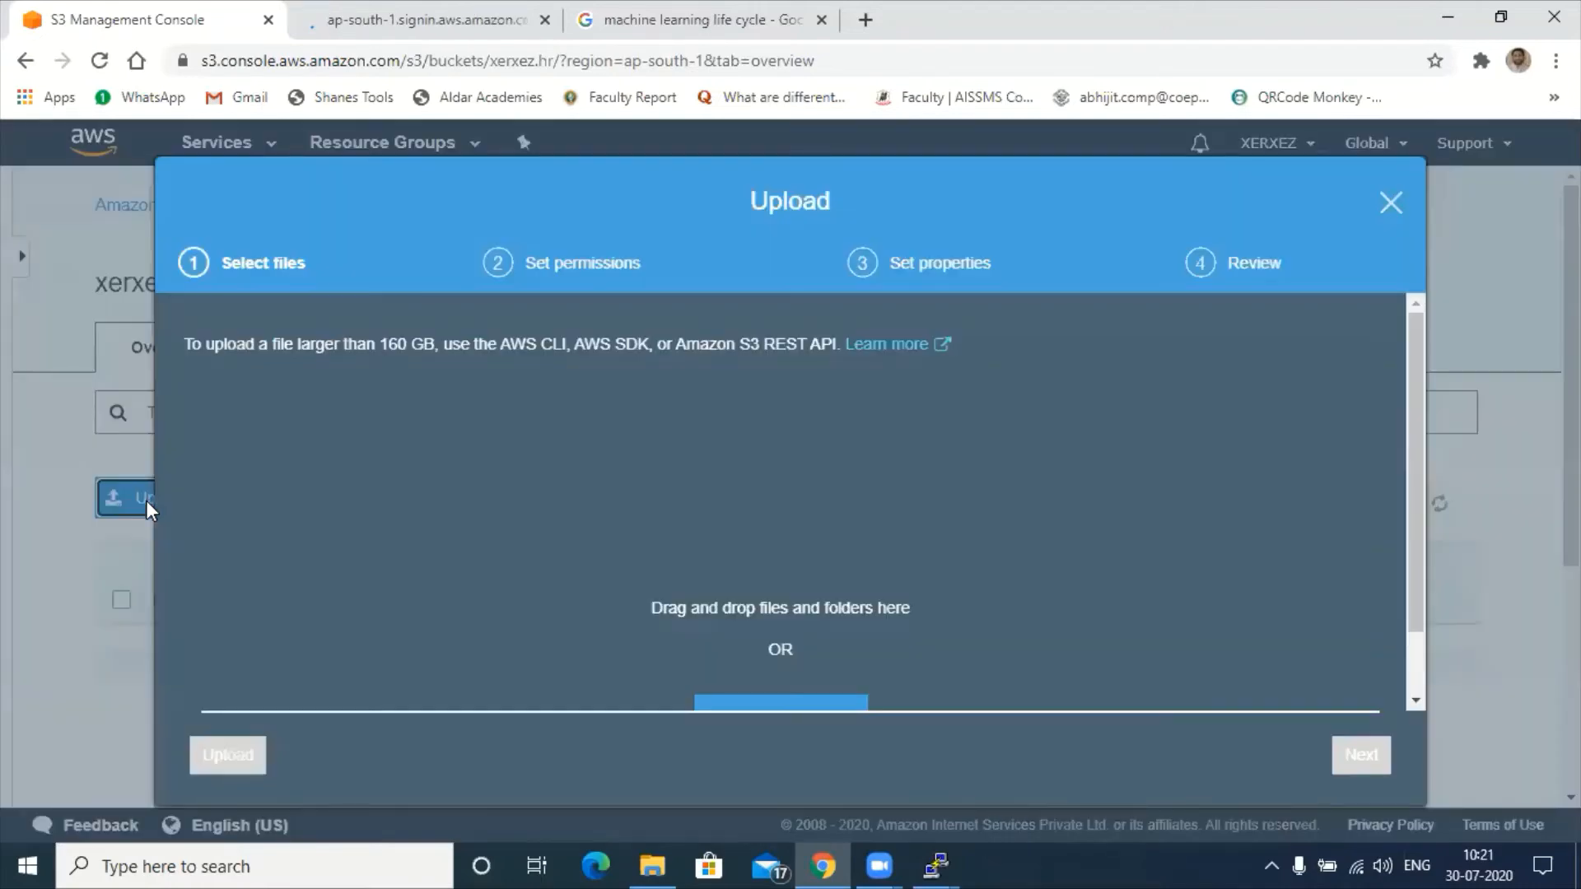
{"action": "left_click_drag", "start_coordinate": [1409, 453], "coordinate": [1289, 607]}
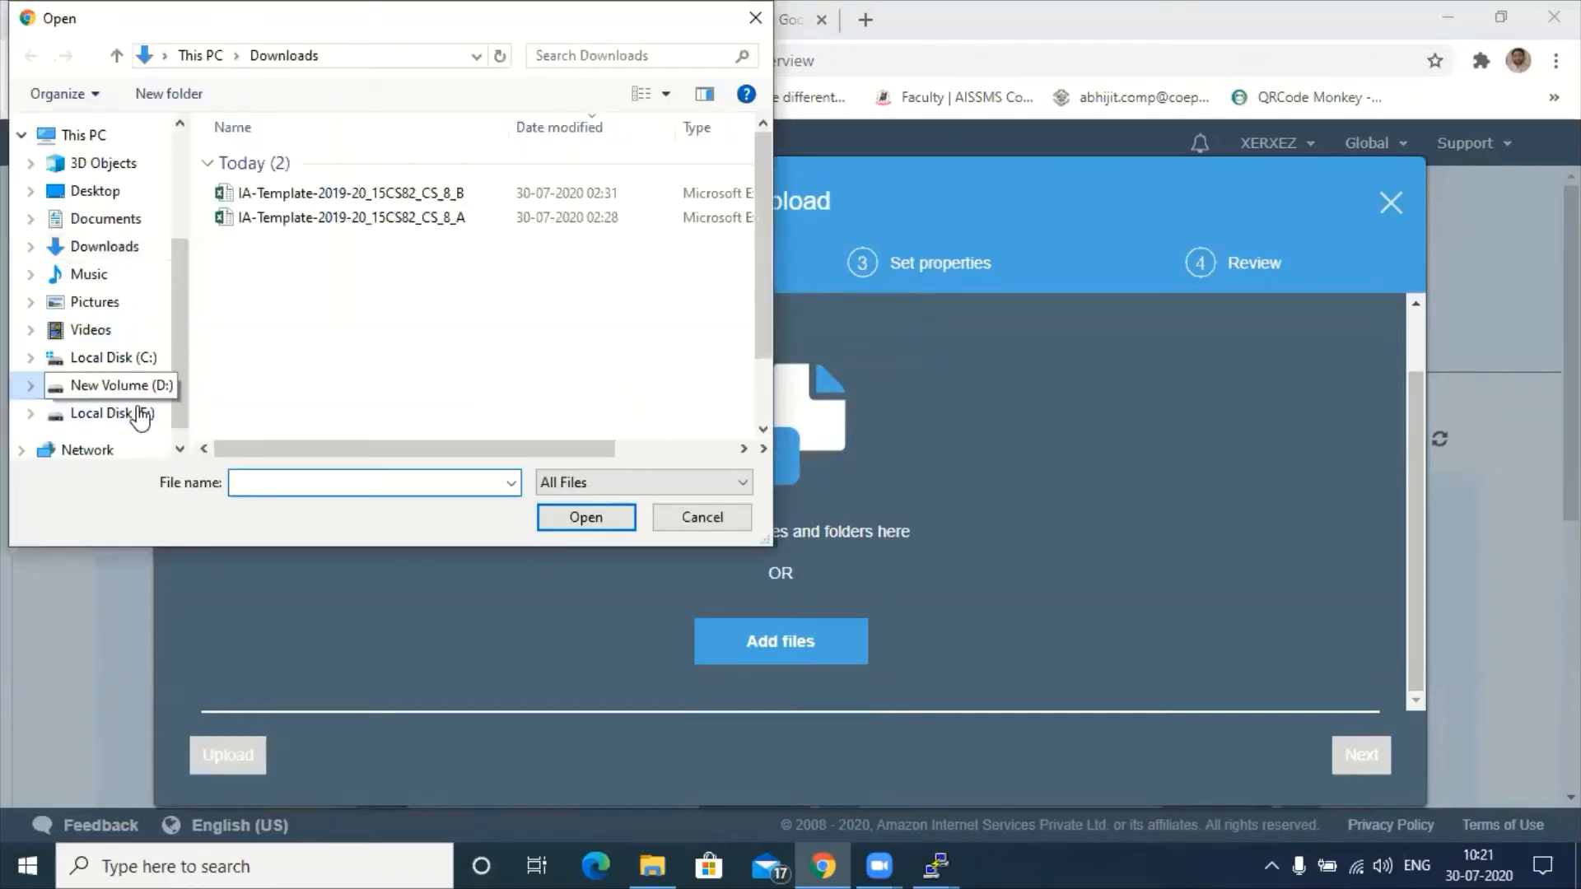
- Try to upload datasets_hrdataset from the HR Data Visualiaztion folder, found on drive E under AWS, Training Projects, Machine Learning Data Sets
{"action": "left_click", "coordinate": [138, 417]}
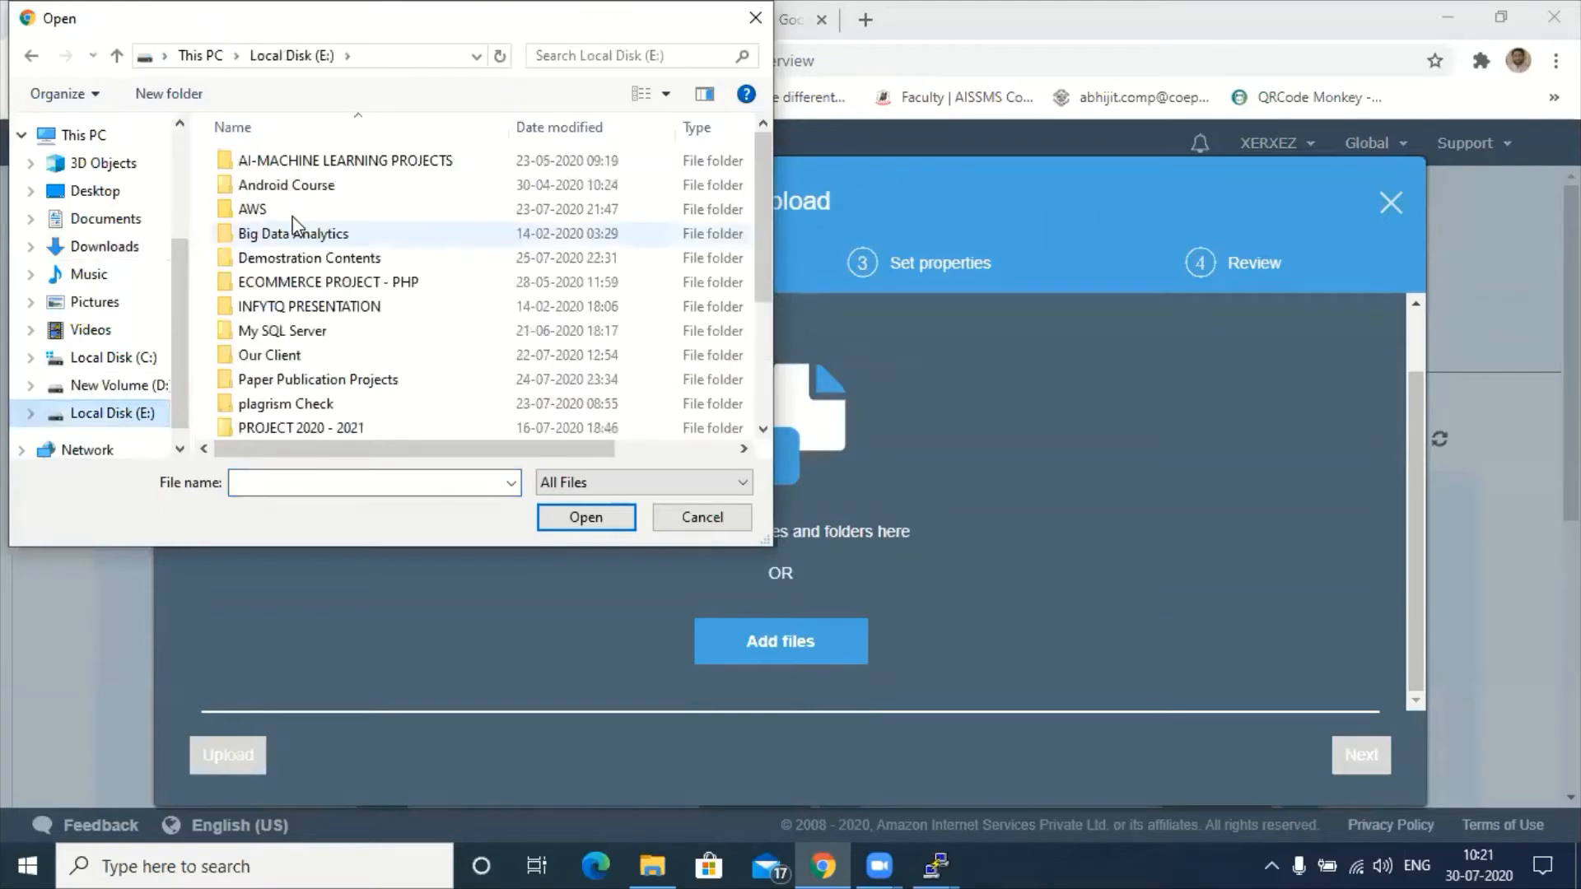
{"action": "double_click", "coordinate": [298, 212]}
{"action": "double_click", "coordinate": [435, 232]}
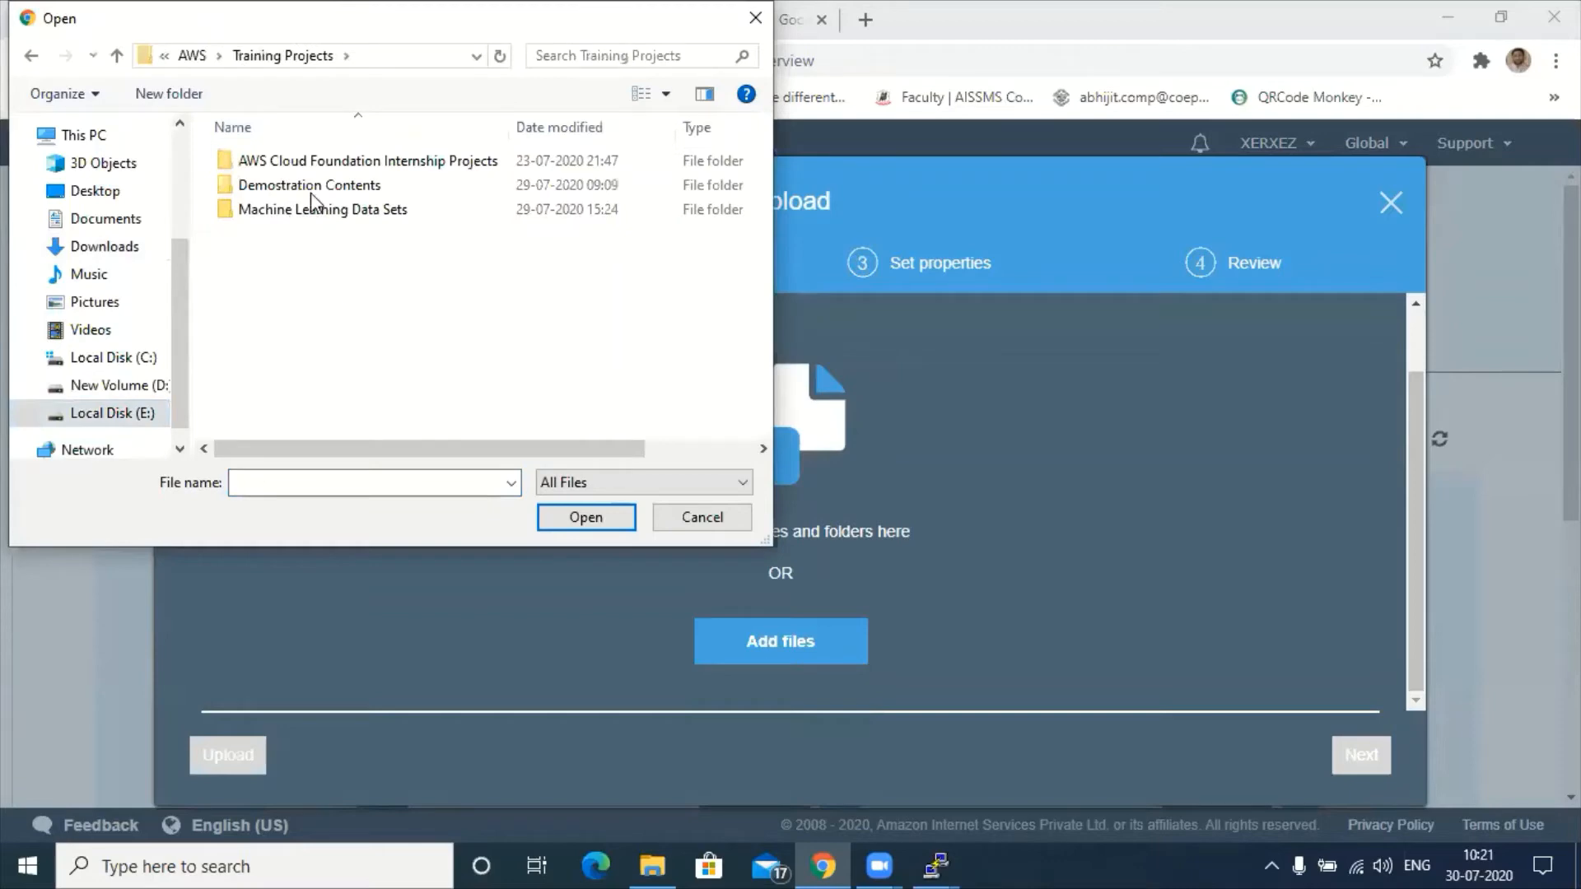
{"action": "double_click", "coordinate": [326, 208]}
{"action": "double_click", "coordinate": [314, 192]}
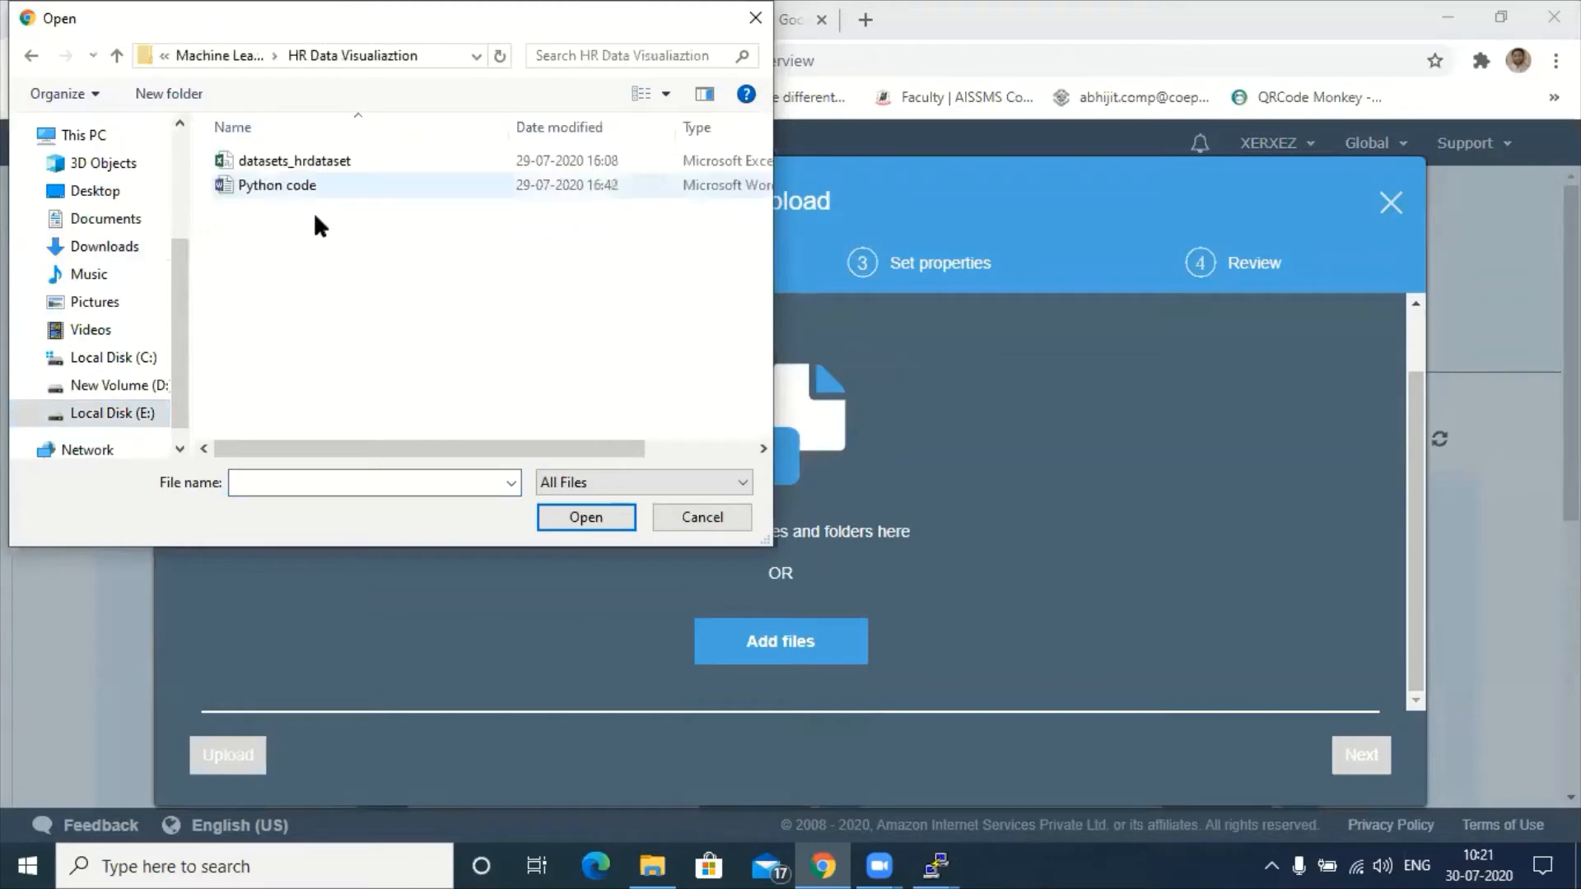
{"action": "left_click", "coordinate": [354, 161]}
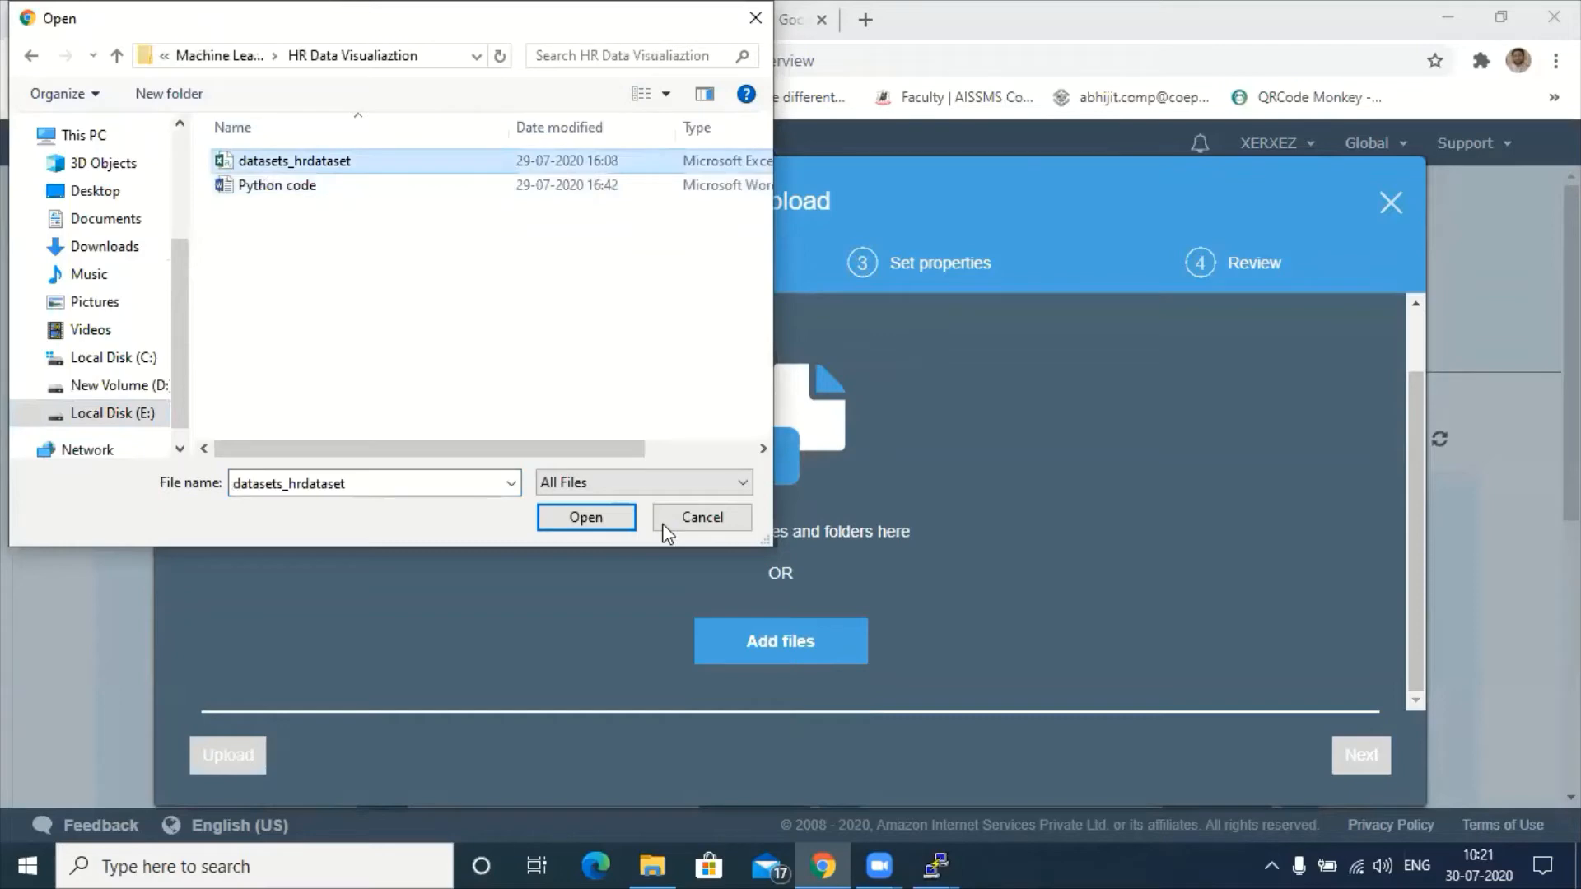
{"action": "left_click", "coordinate": [586, 517]}
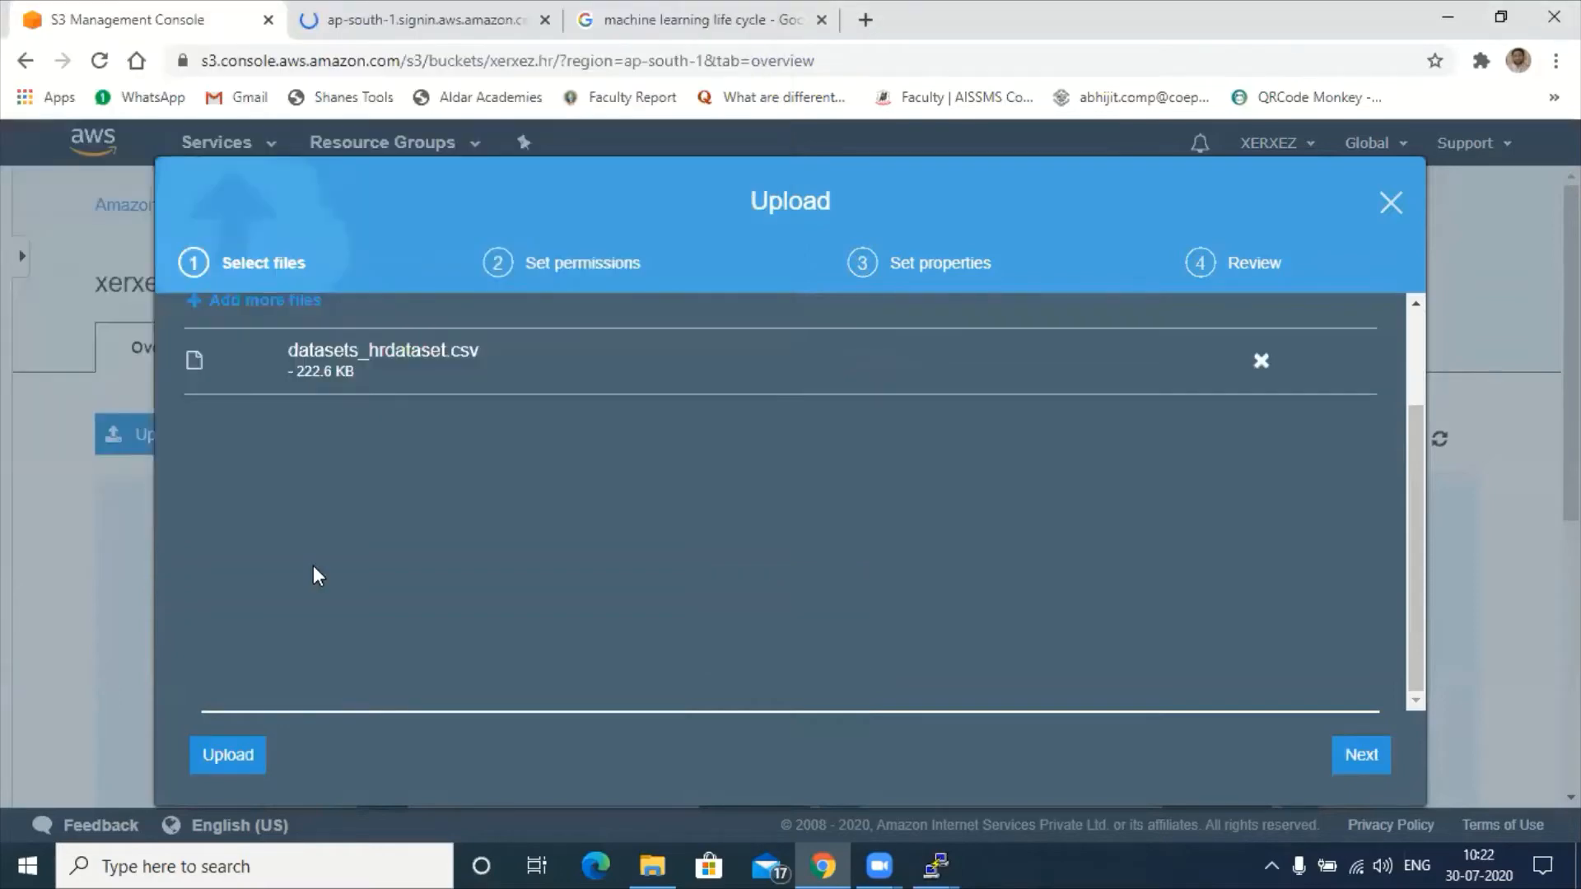
{"action": "left_click", "coordinate": [240, 755]}
{"action": "left_click", "coordinate": [247, 756]}
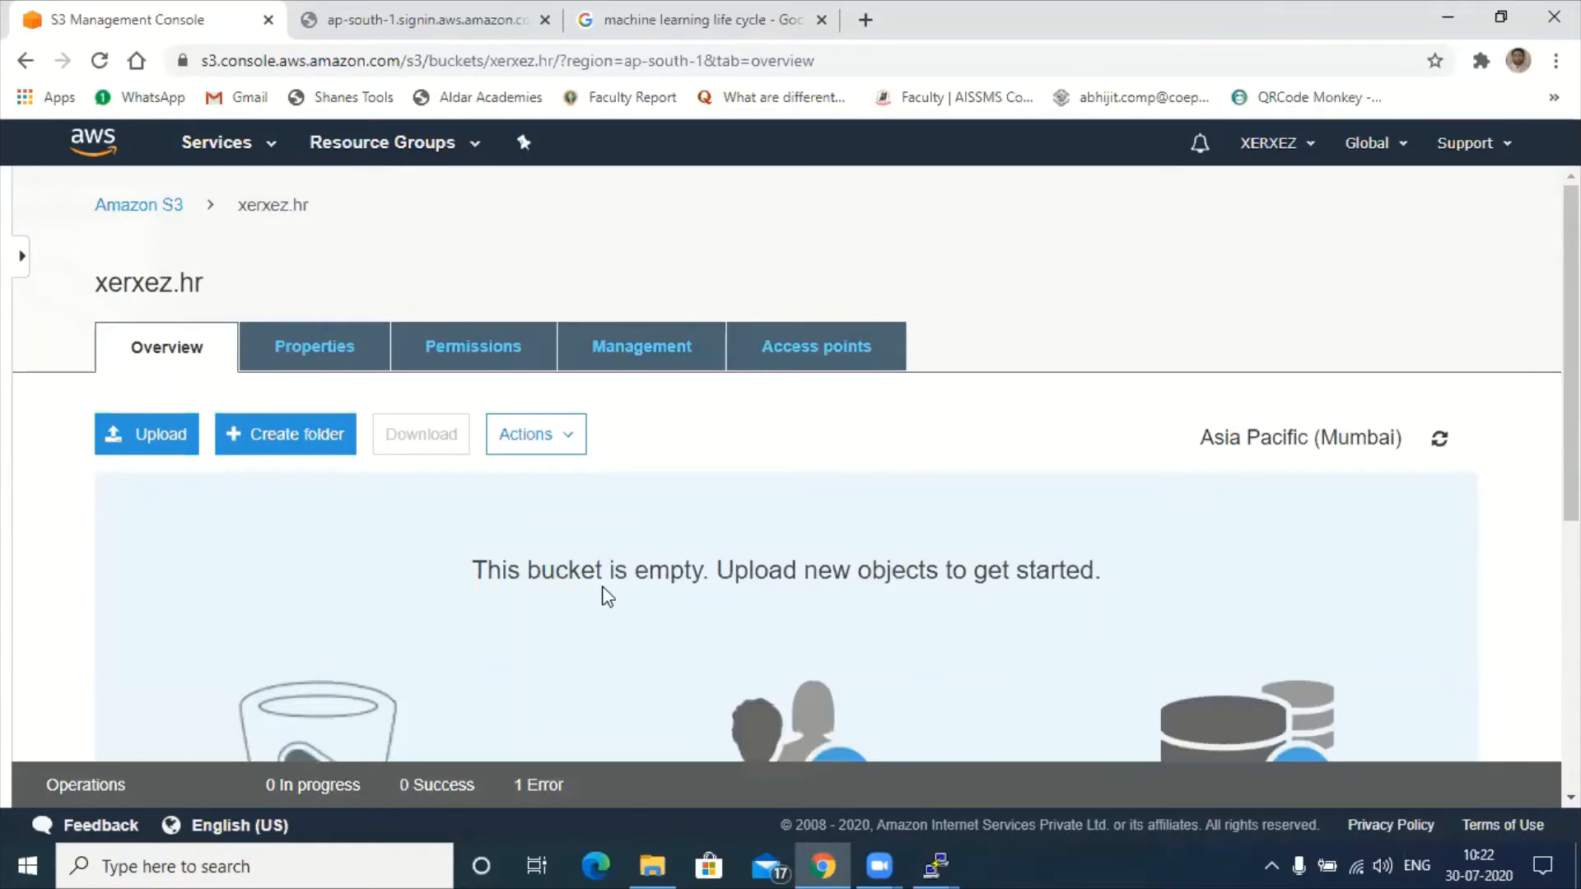
- Upload datasets_hrdataset.csv to the xerxez.hr bucket again
{"action": "scroll", "coordinate": [600, 590], "scroll_direction": "down", "scroll_amount": 3}
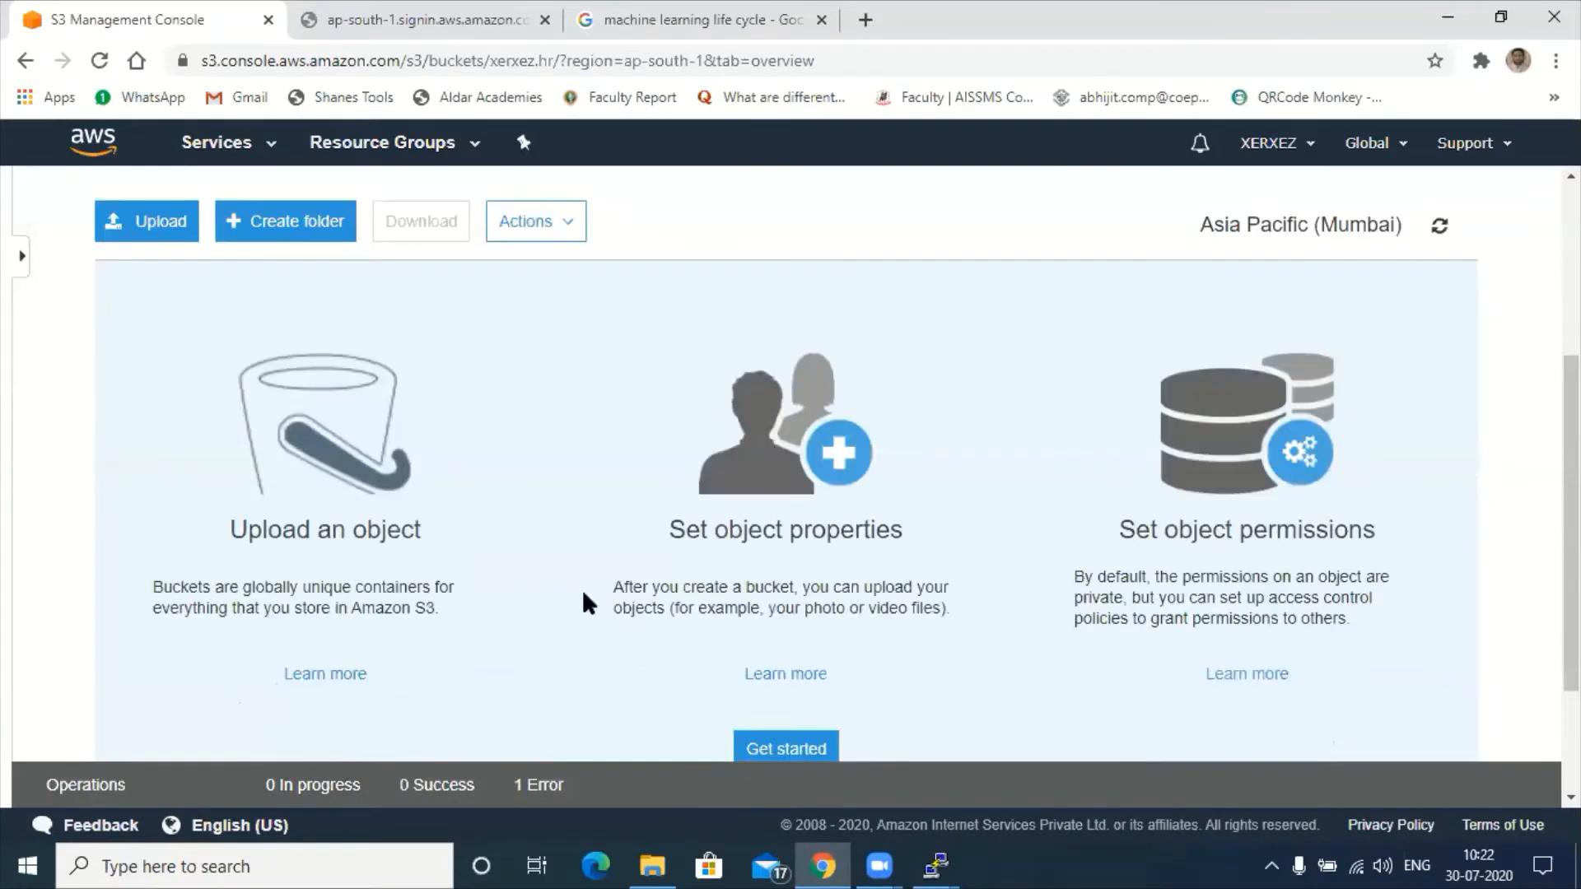
{"action": "scroll", "coordinate": [170, 436], "scroll_direction": "up", "scroll_amount": 3}
{"action": "left_click", "coordinate": [156, 434]}
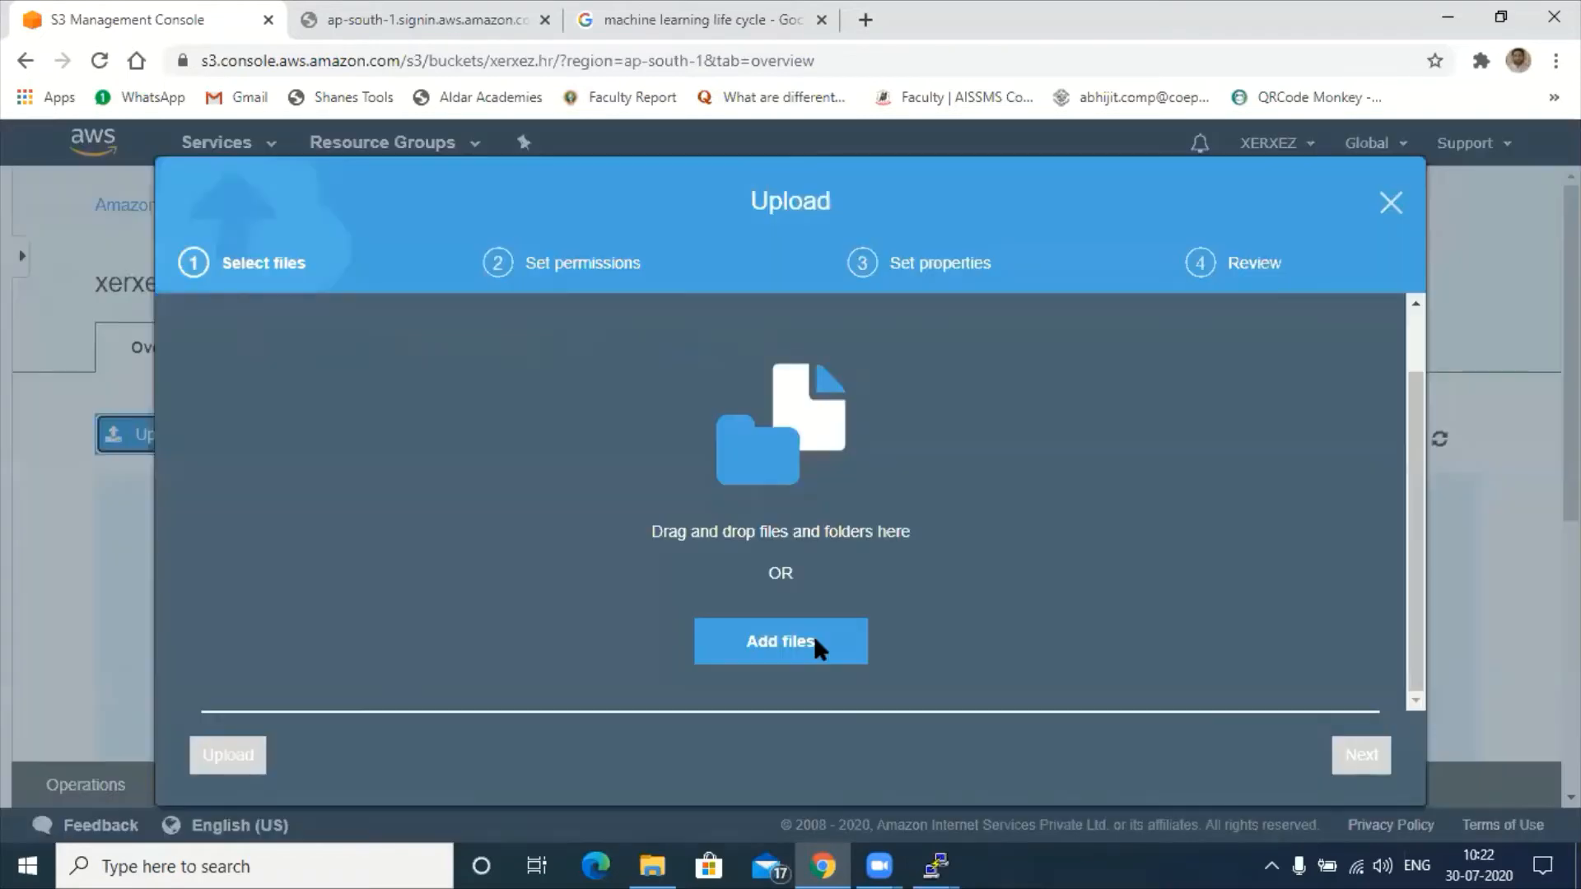
{"action": "left_click", "coordinate": [814, 640]}
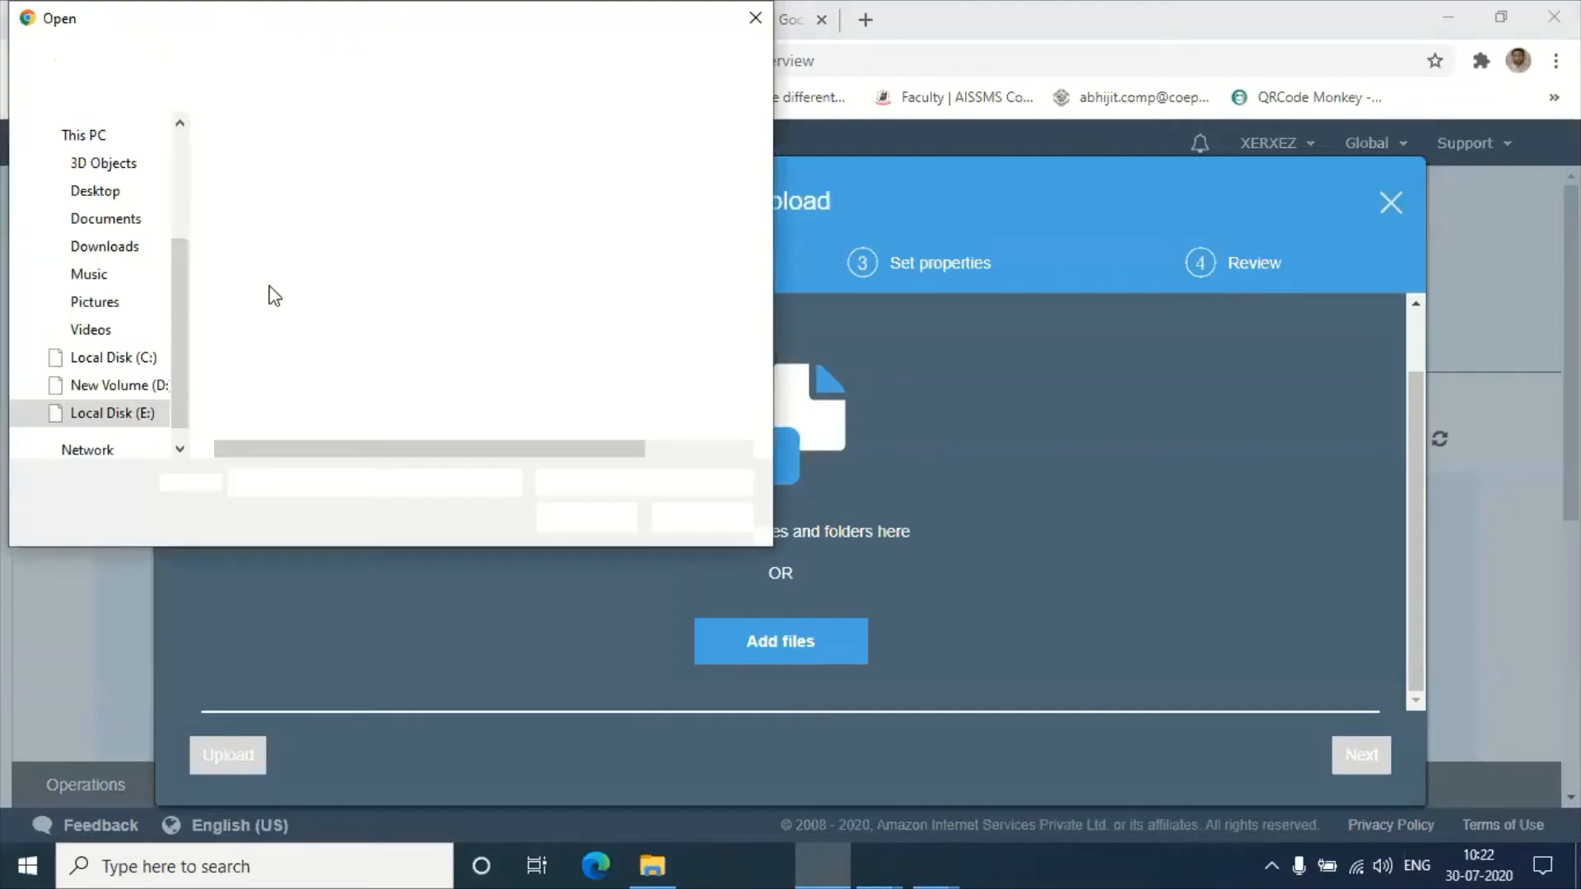
{"action": "left_click", "coordinate": [275, 166]}
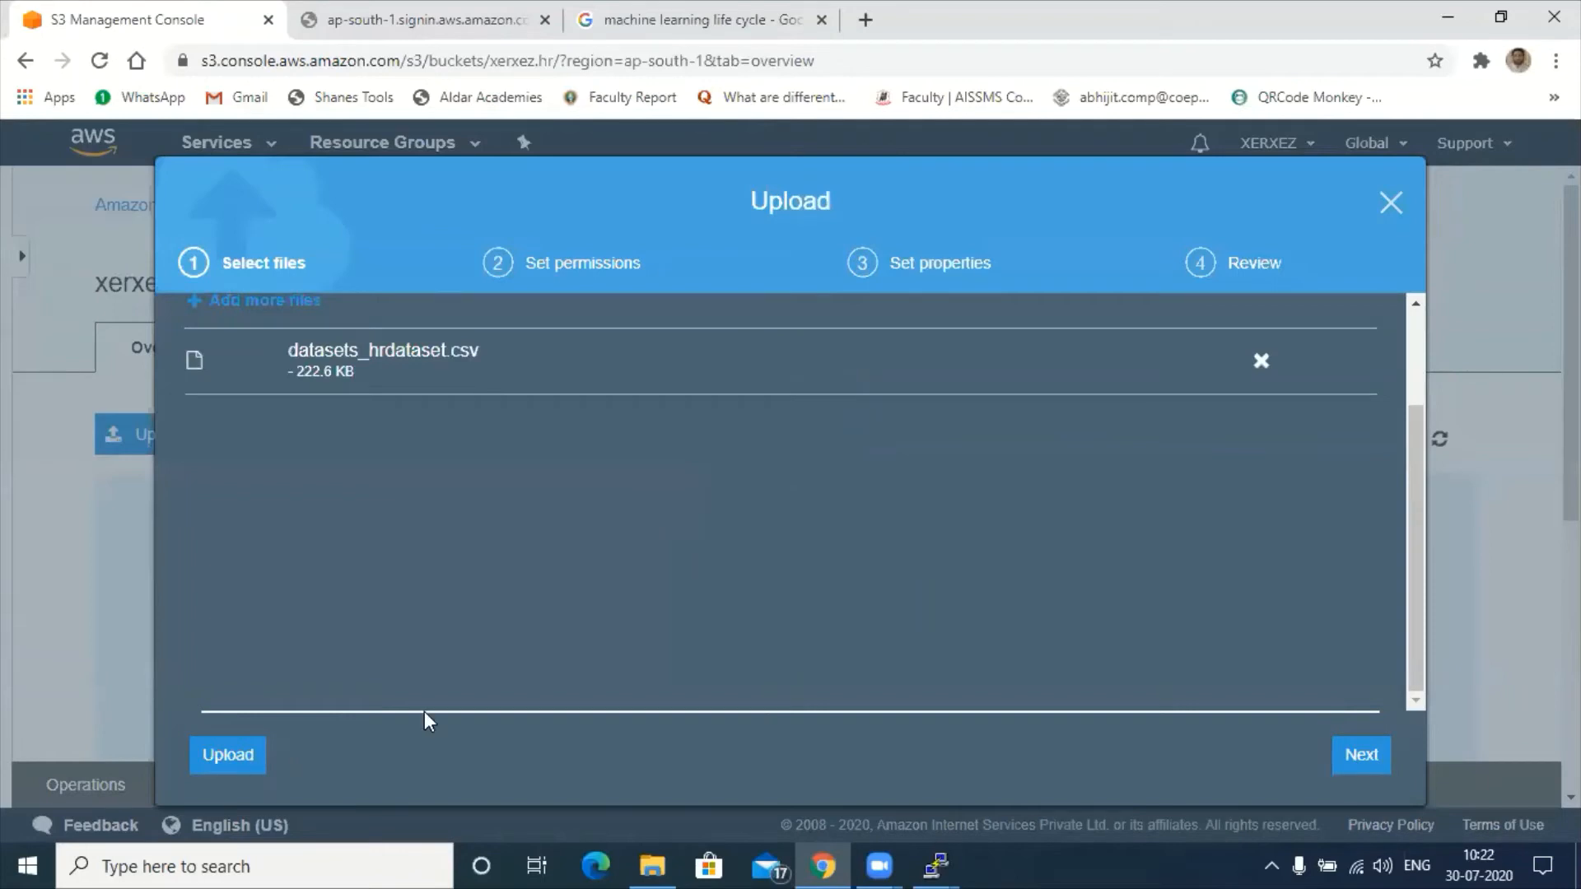
{"action": "left_click", "coordinate": [222, 757]}
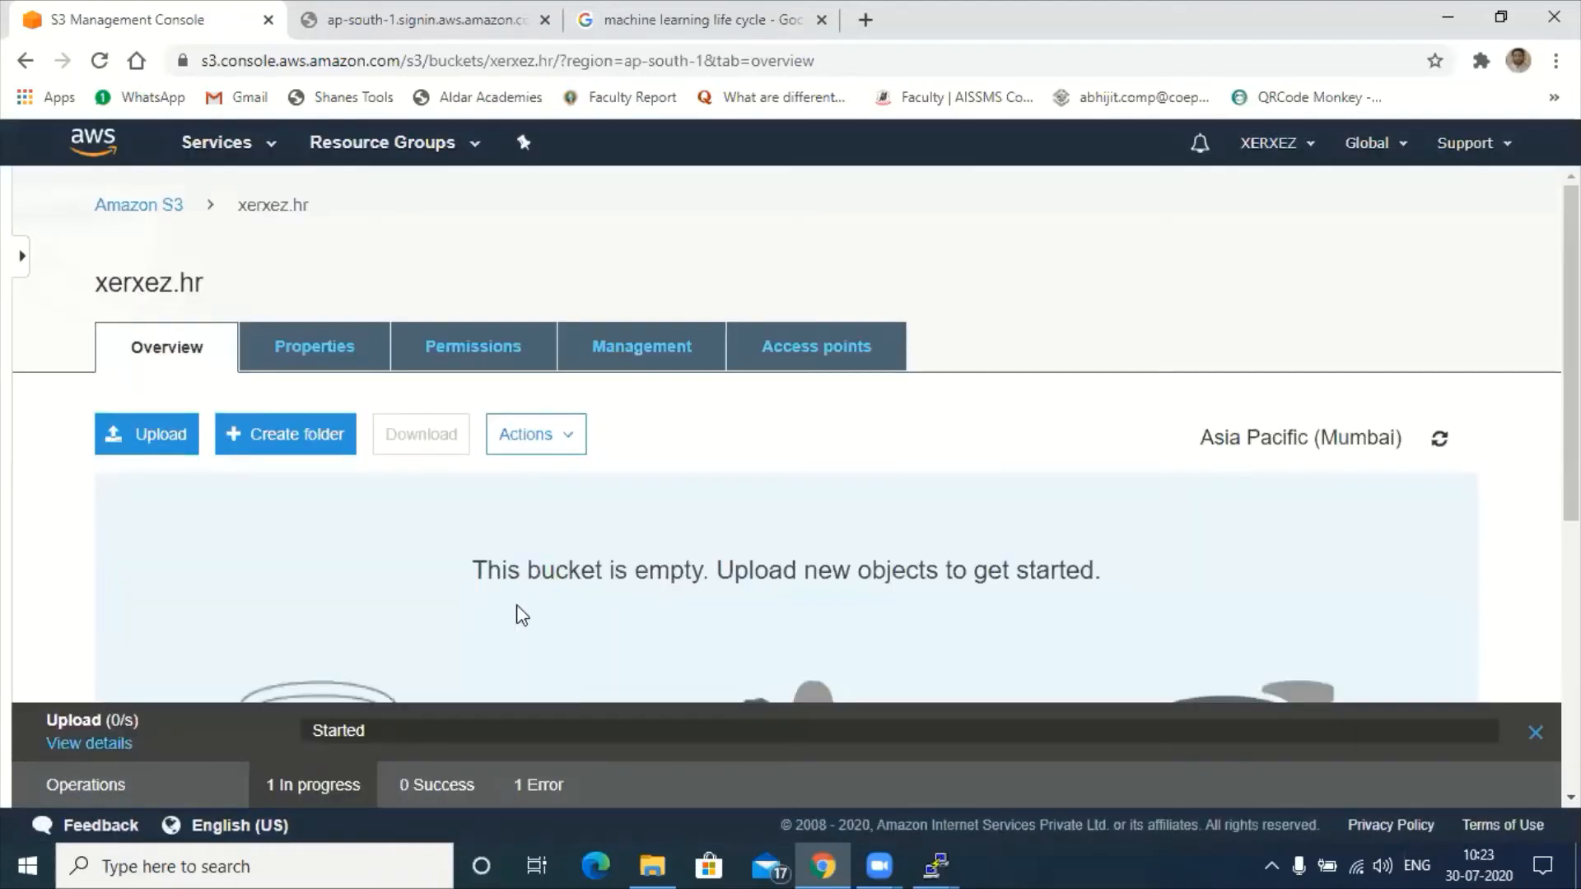
{"action": "scroll", "coordinate": [522, 616], "scroll_direction": "down", "scroll_amount": 3}
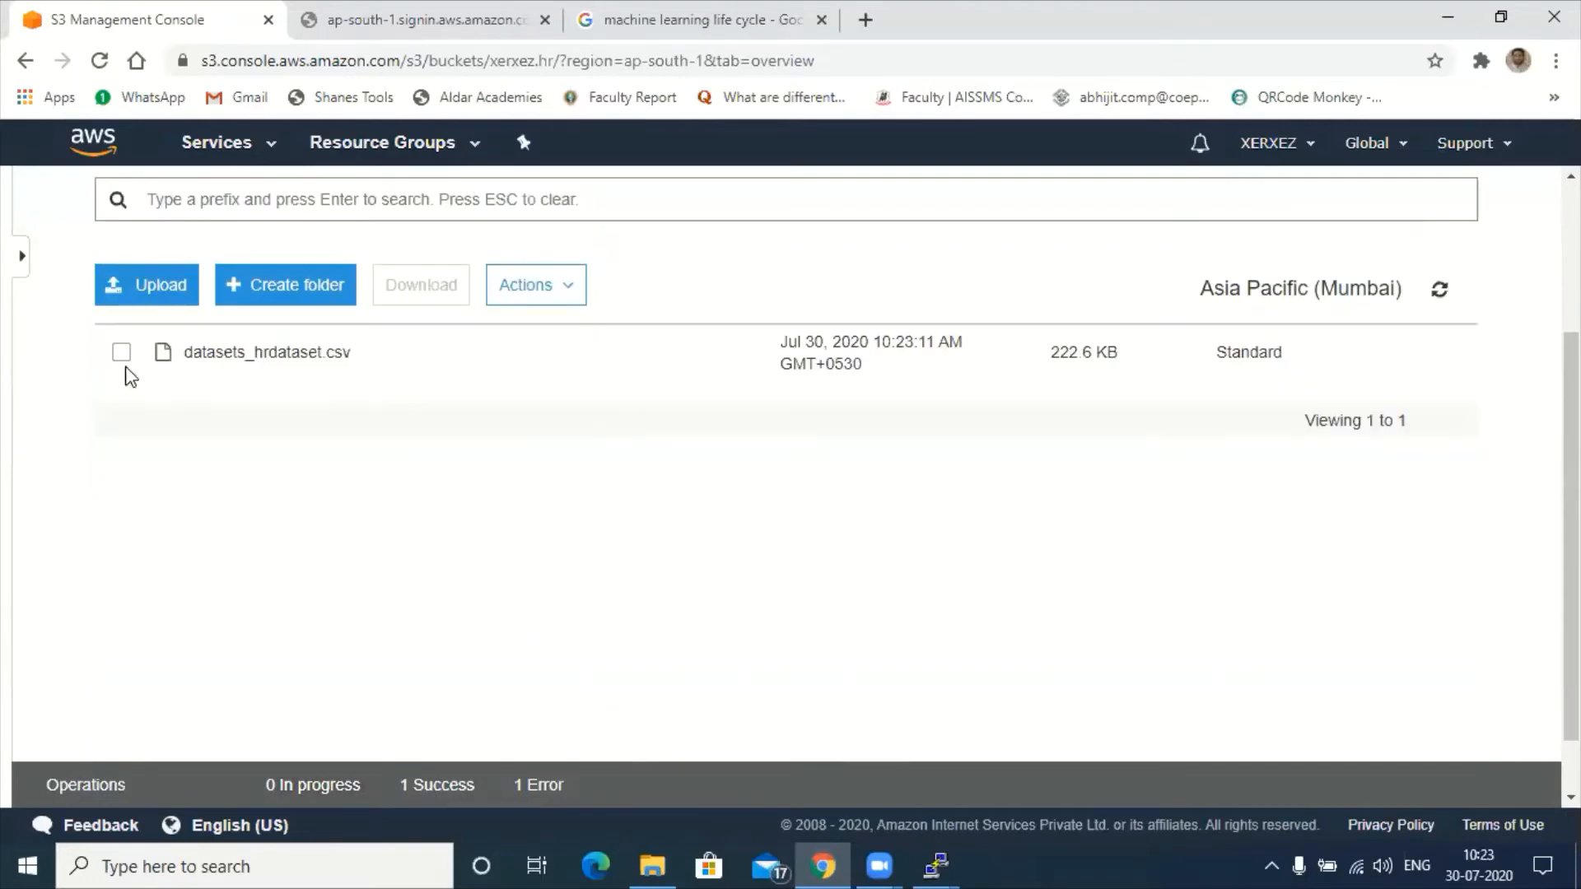
{"action": "scroll", "coordinate": [558, 537], "scroll_direction": "up", "scroll_amount": 3}
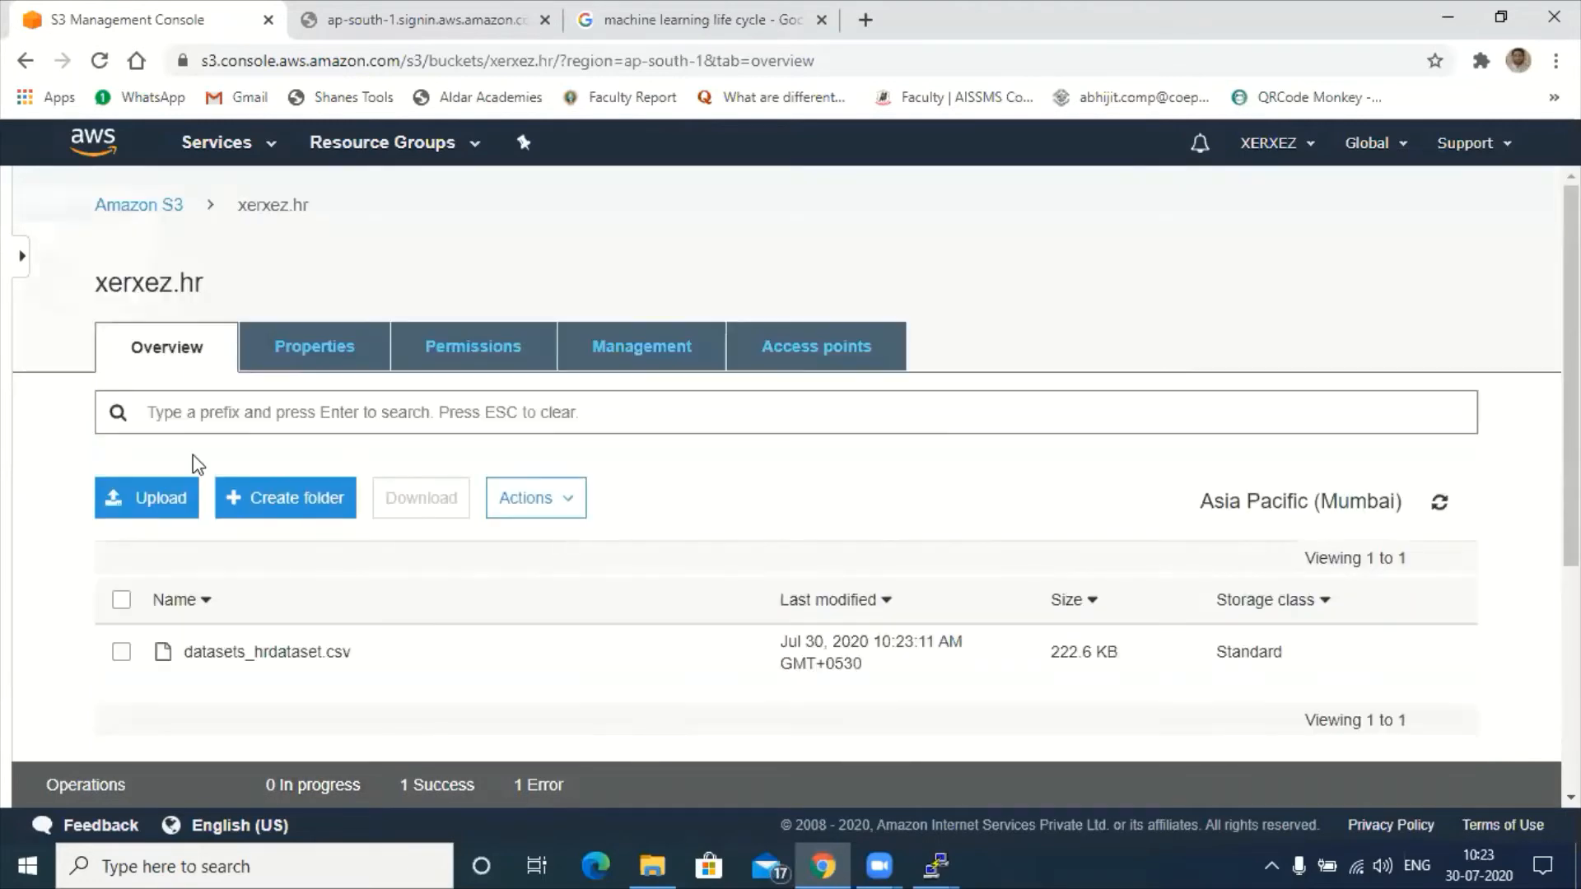
- Open datasets_hrdataset.csv in the bucket and review its overview details down to the object URL
{"action": "scroll", "coordinate": [194, 459], "scroll_direction": "down", "scroll_amount": 3}
{"action": "left_click", "coordinate": [121, 416]}
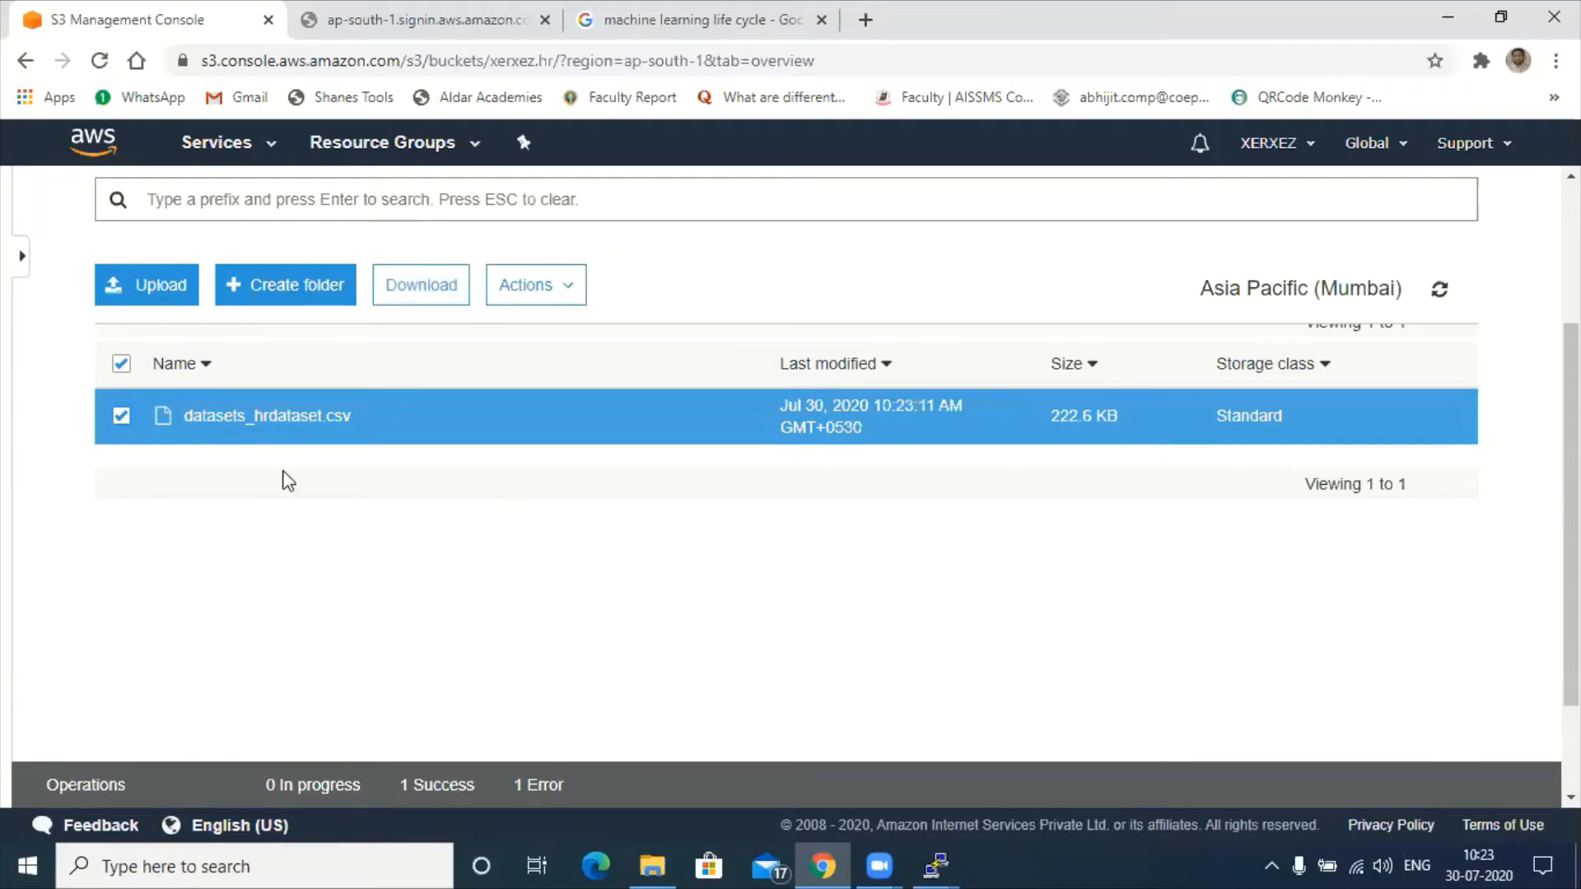
{"action": "left_click", "coordinate": [258, 422]}
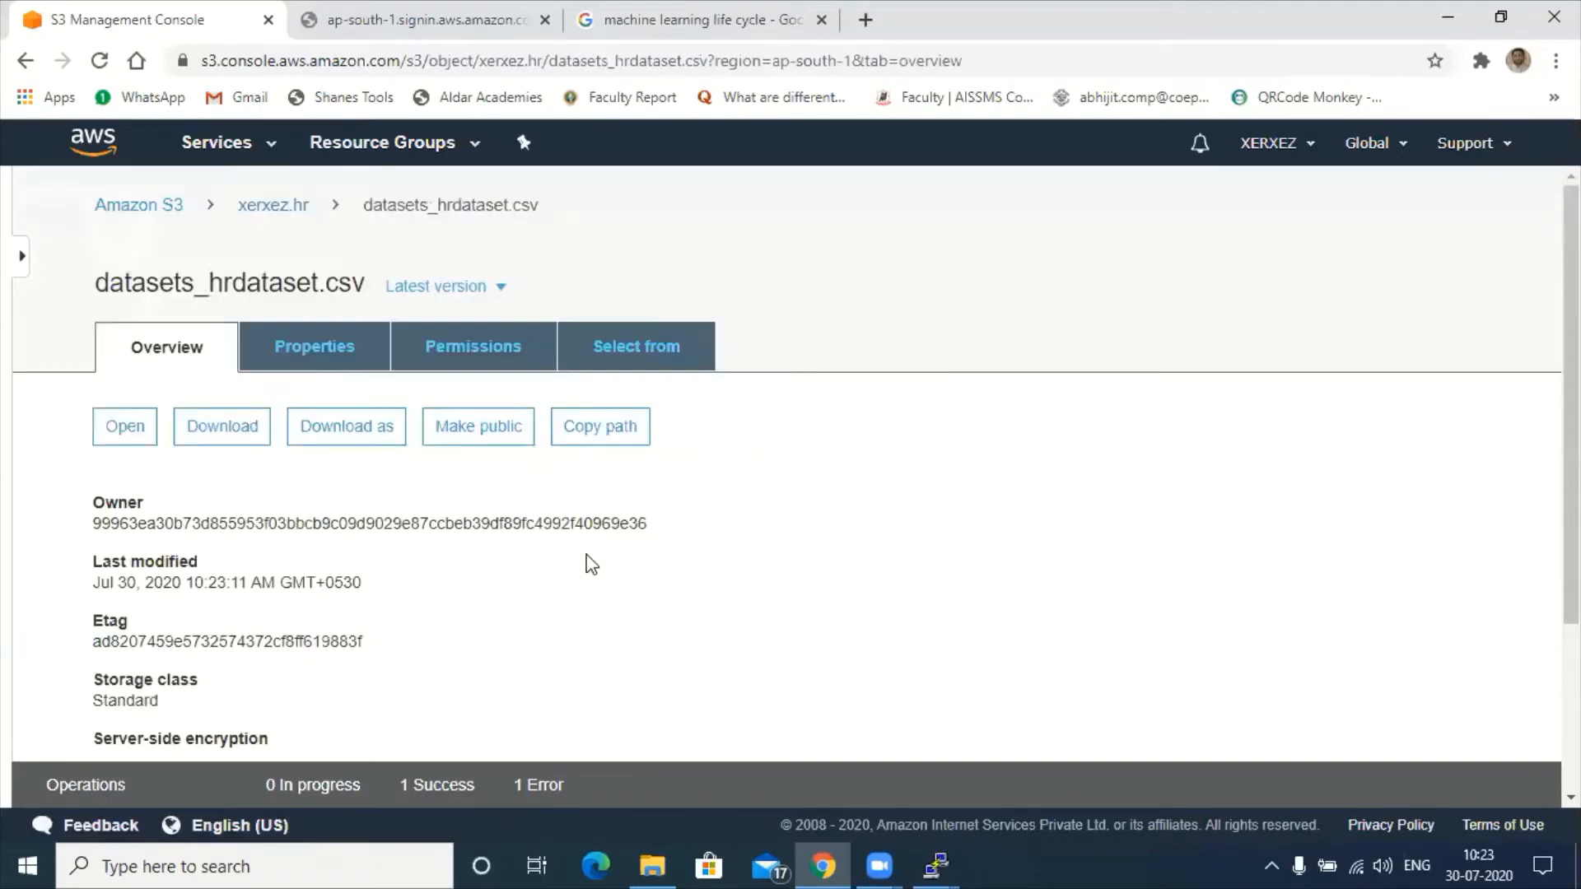
{"action": "scroll", "coordinate": [393, 559], "scroll_direction": "down", "scroll_amount": 3}
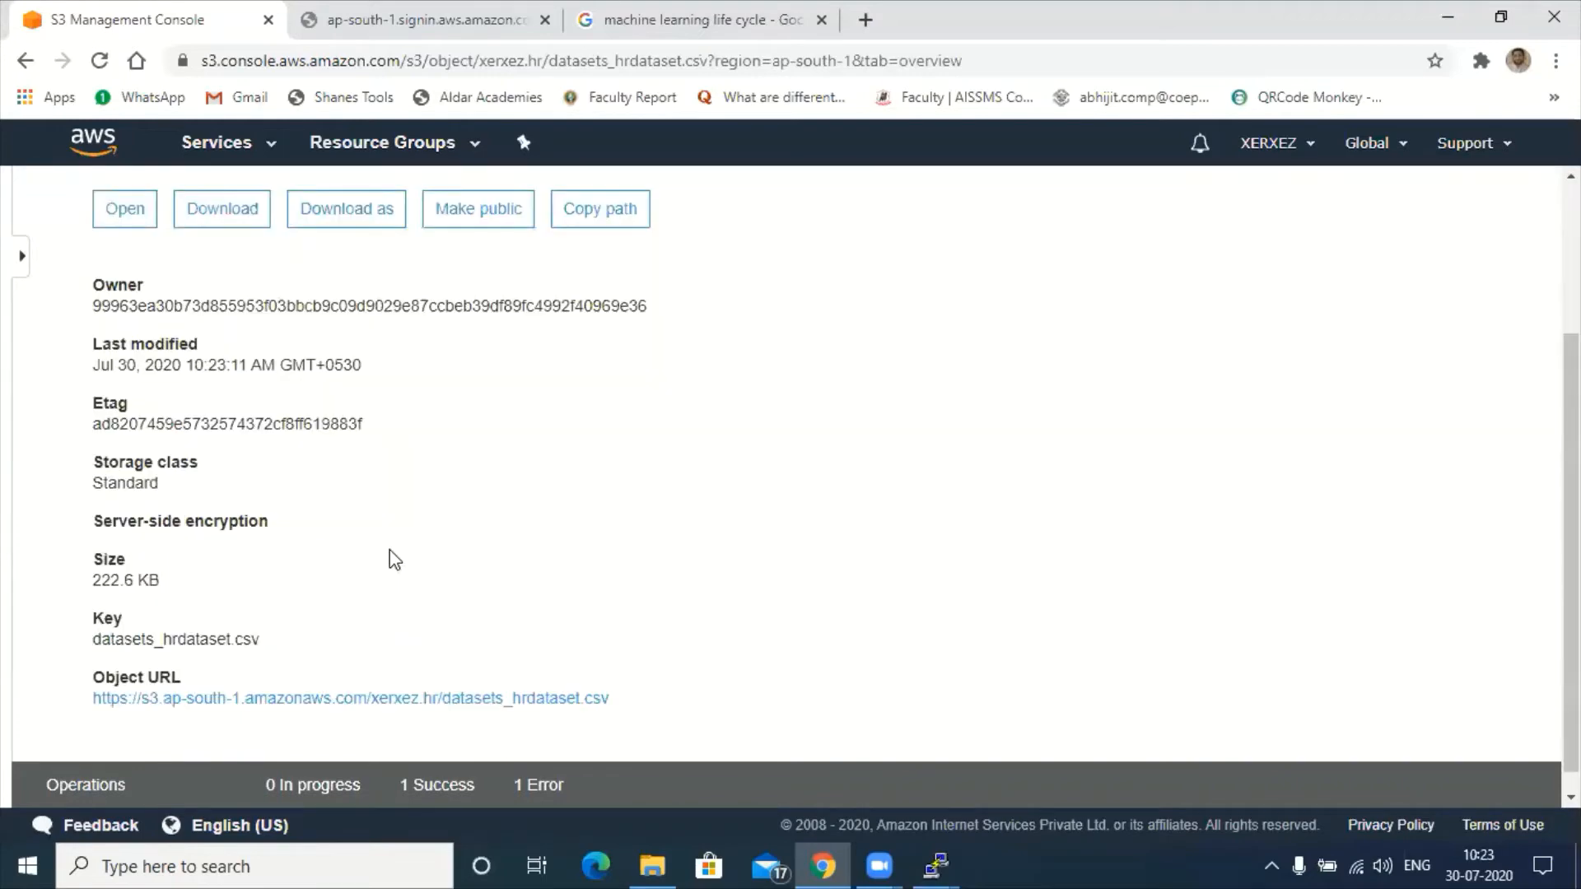
{"action": "scroll", "coordinate": [393, 559], "scroll_direction": "up", "scroll_amount": 1}
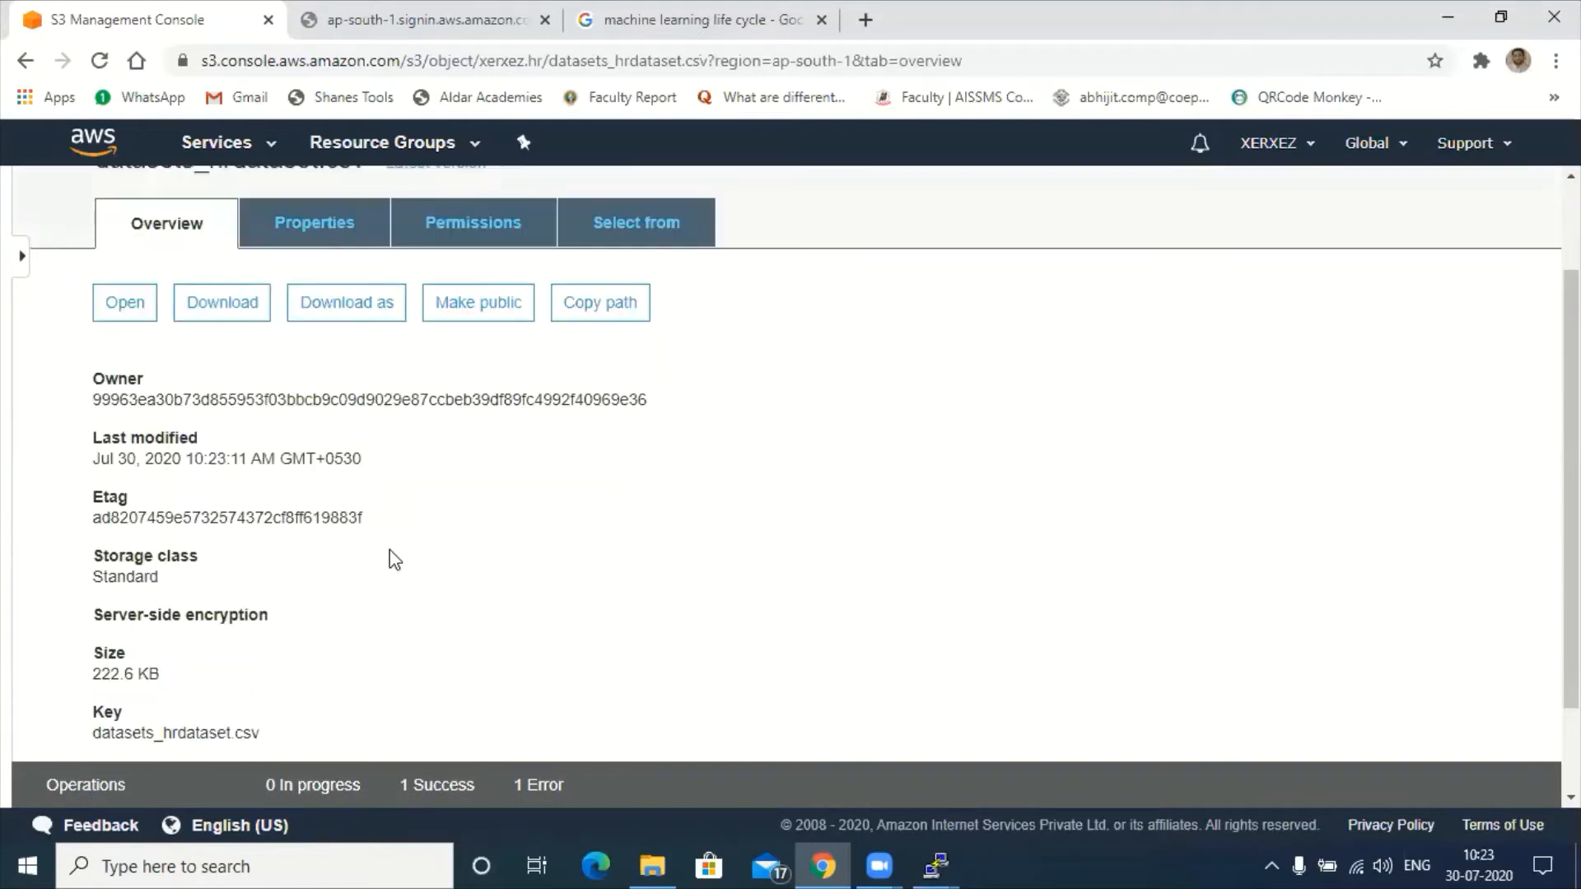
{"action": "scroll", "coordinate": [394, 559], "scroll_direction": "up", "scroll_amount": 2}
- Review the access permissions of datasets_hrdataset.csv and return to its overview
{"action": "left_click", "coordinate": [472, 360]}
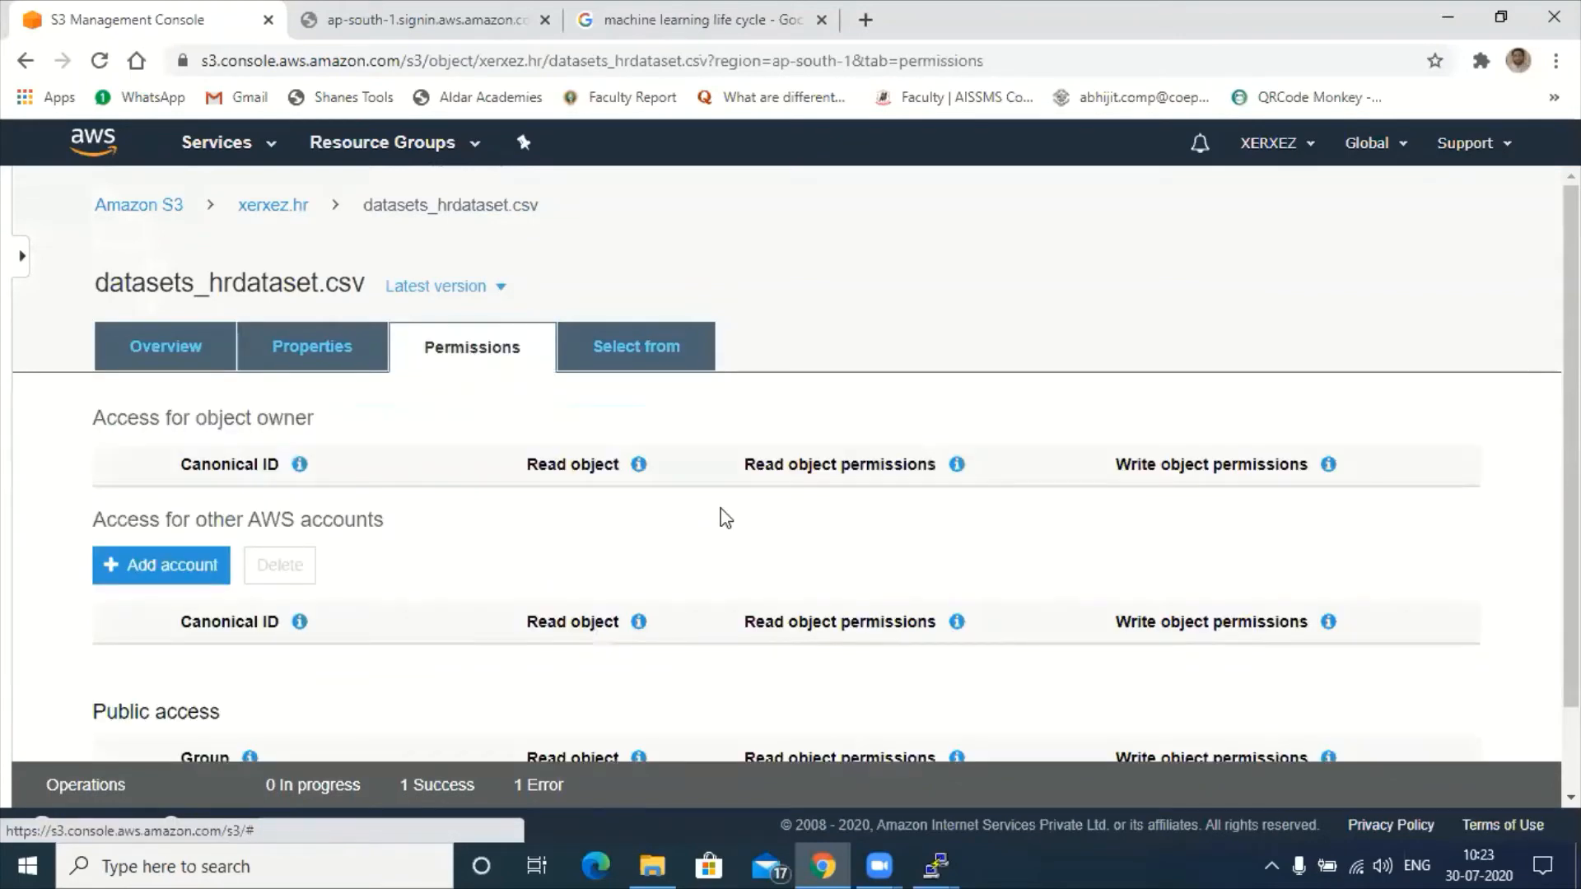
{"action": "scroll", "coordinate": [290, 540], "scroll_direction": "down", "scroll_amount": 2}
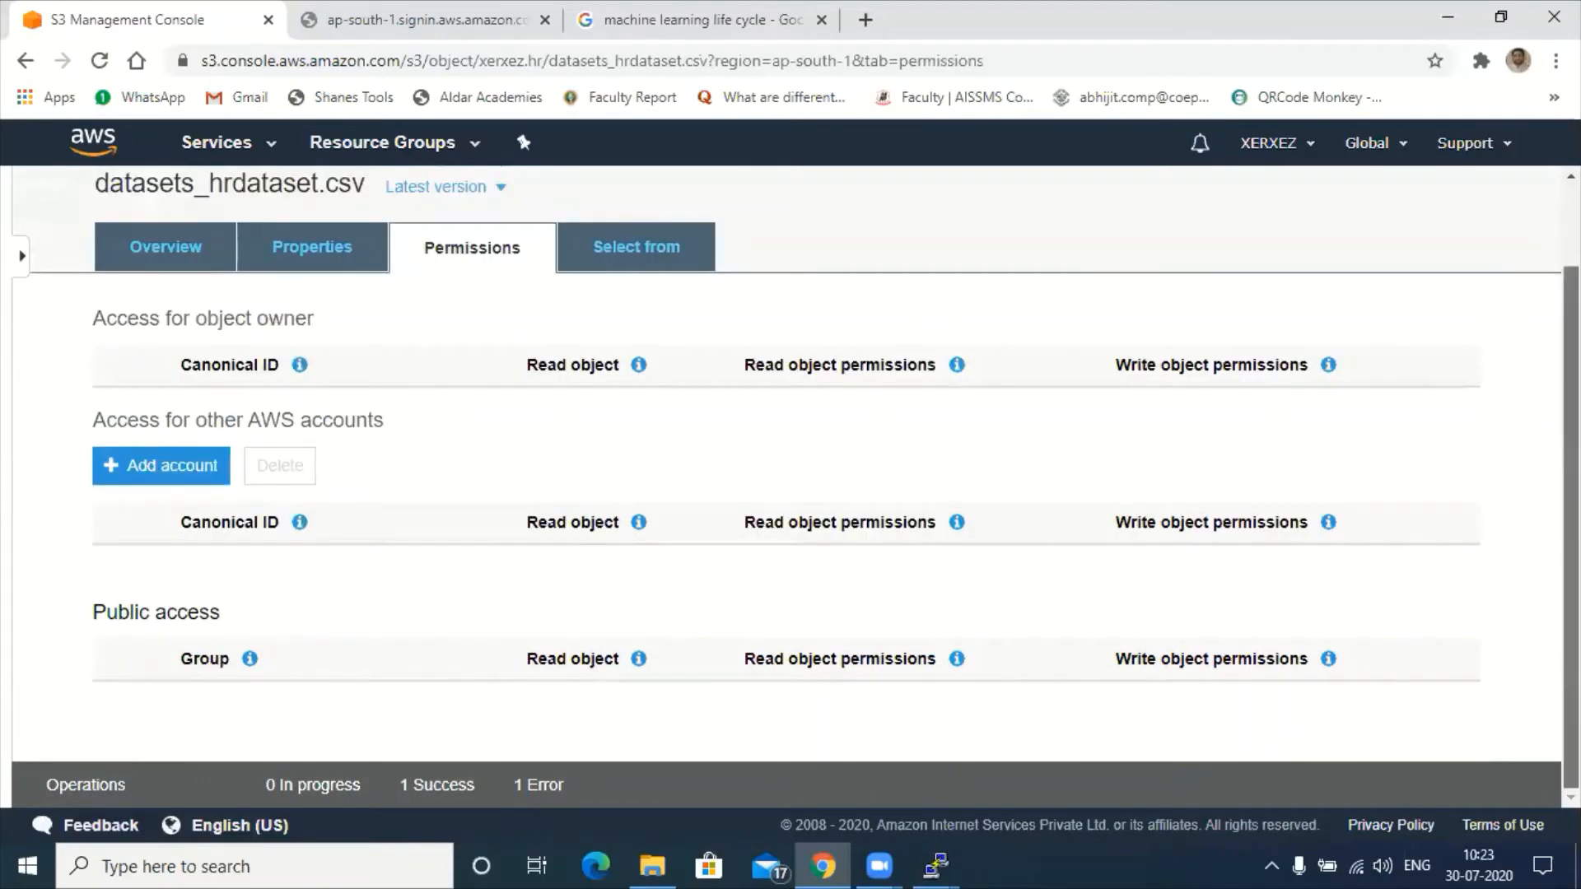
{"action": "left_click", "coordinate": [305, 786]}
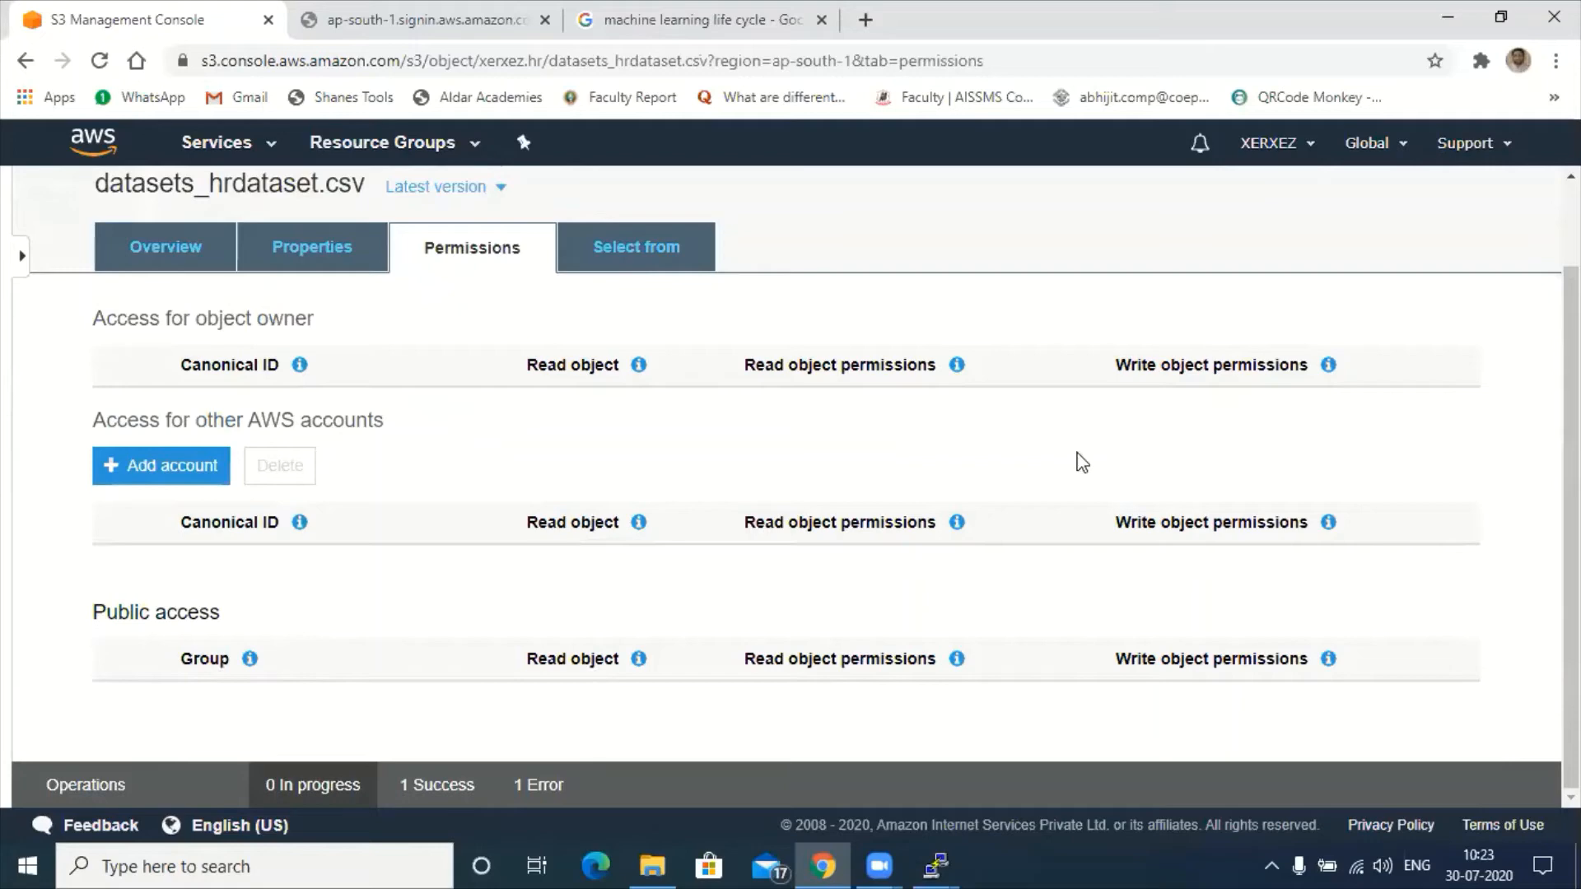
{"action": "left_click", "coordinate": [191, 255]}
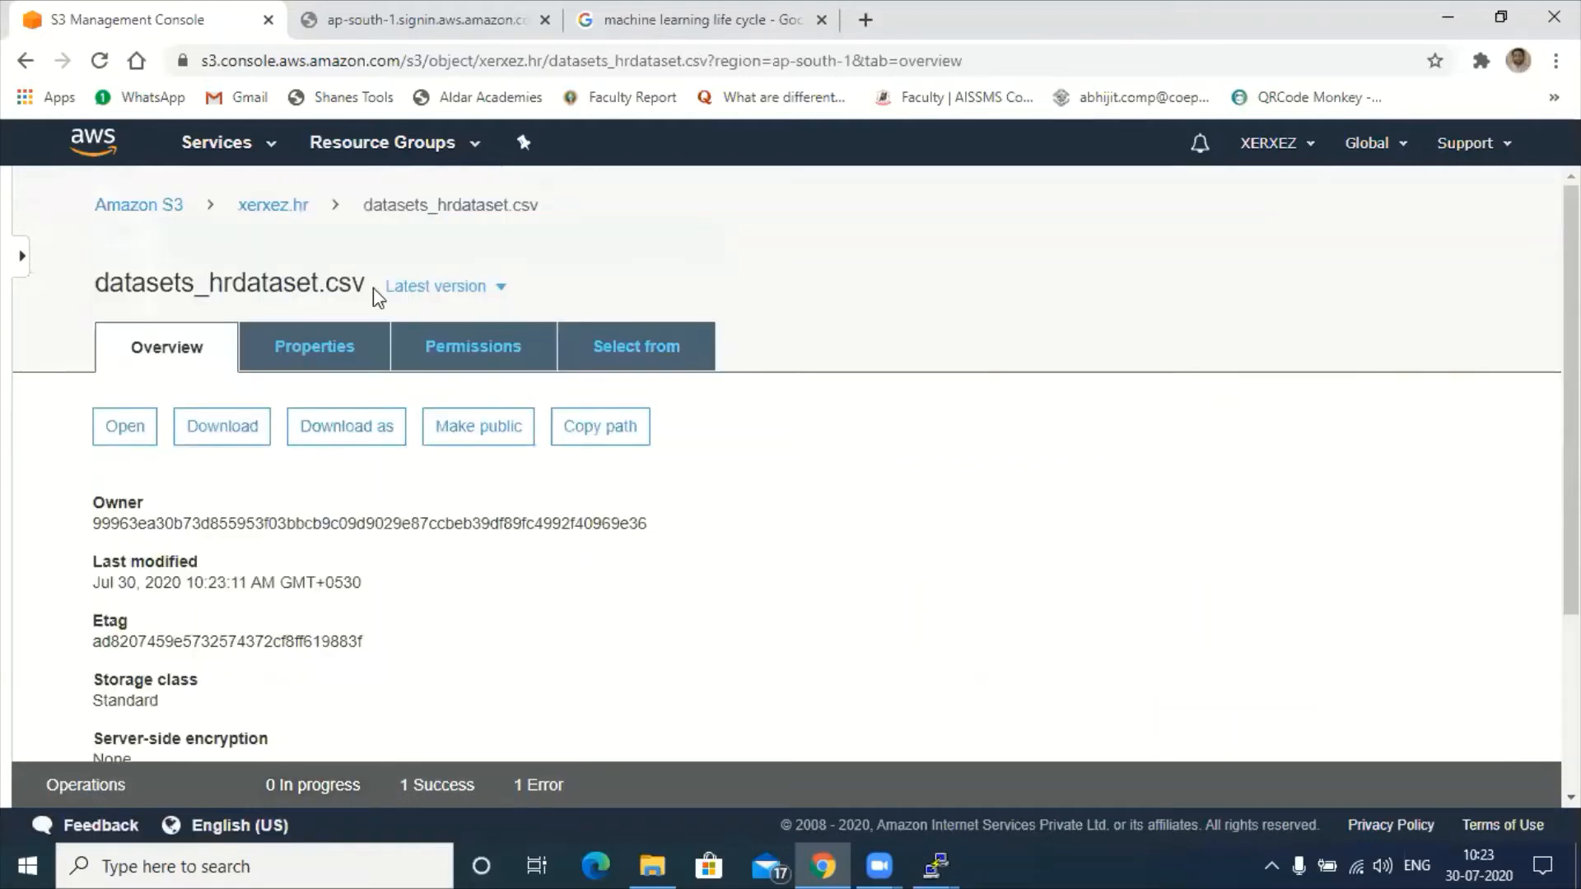
- Go back to the list of all S3 buckets and select the xerxez.hr bucket to show its summary
{"action": "left_click", "coordinate": [279, 207]}
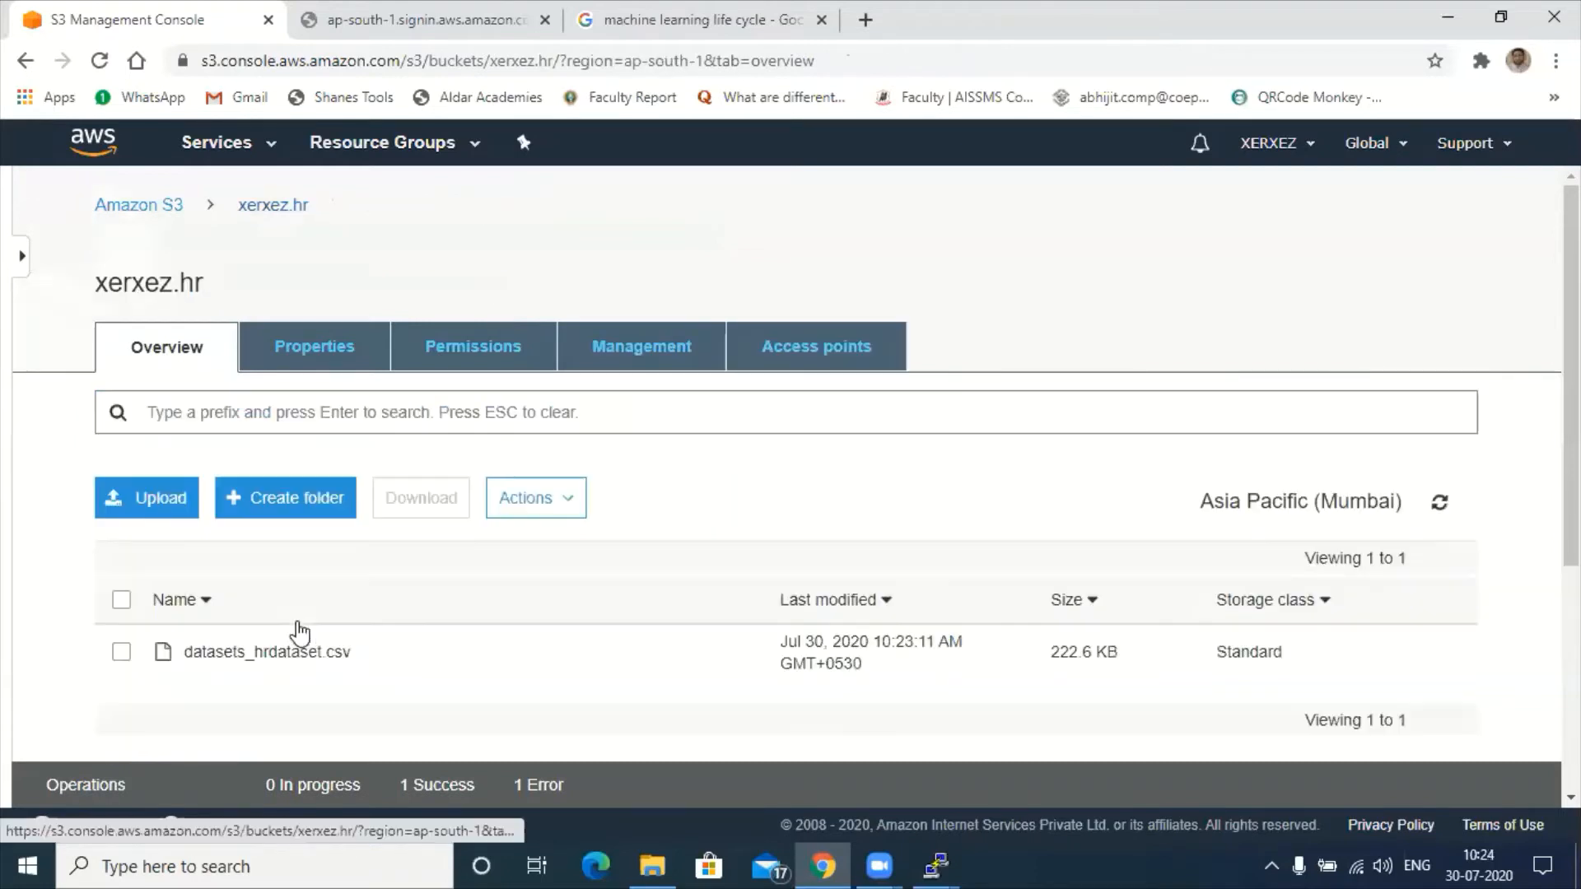
{"action": "left_click", "coordinate": [155, 211]}
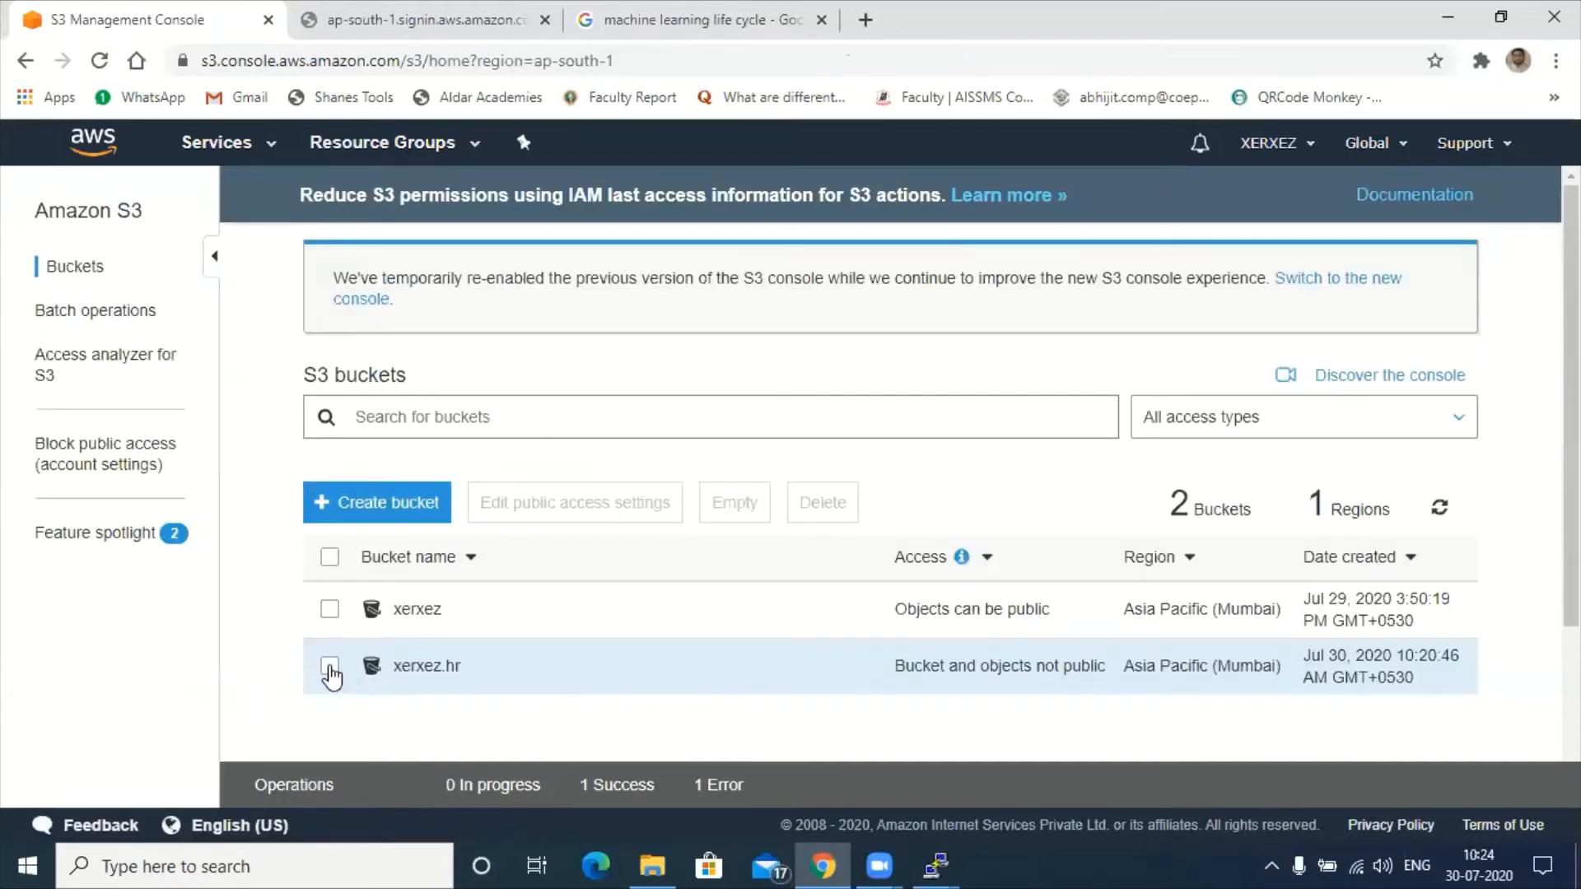
{"action": "left_click", "coordinate": [329, 667]}
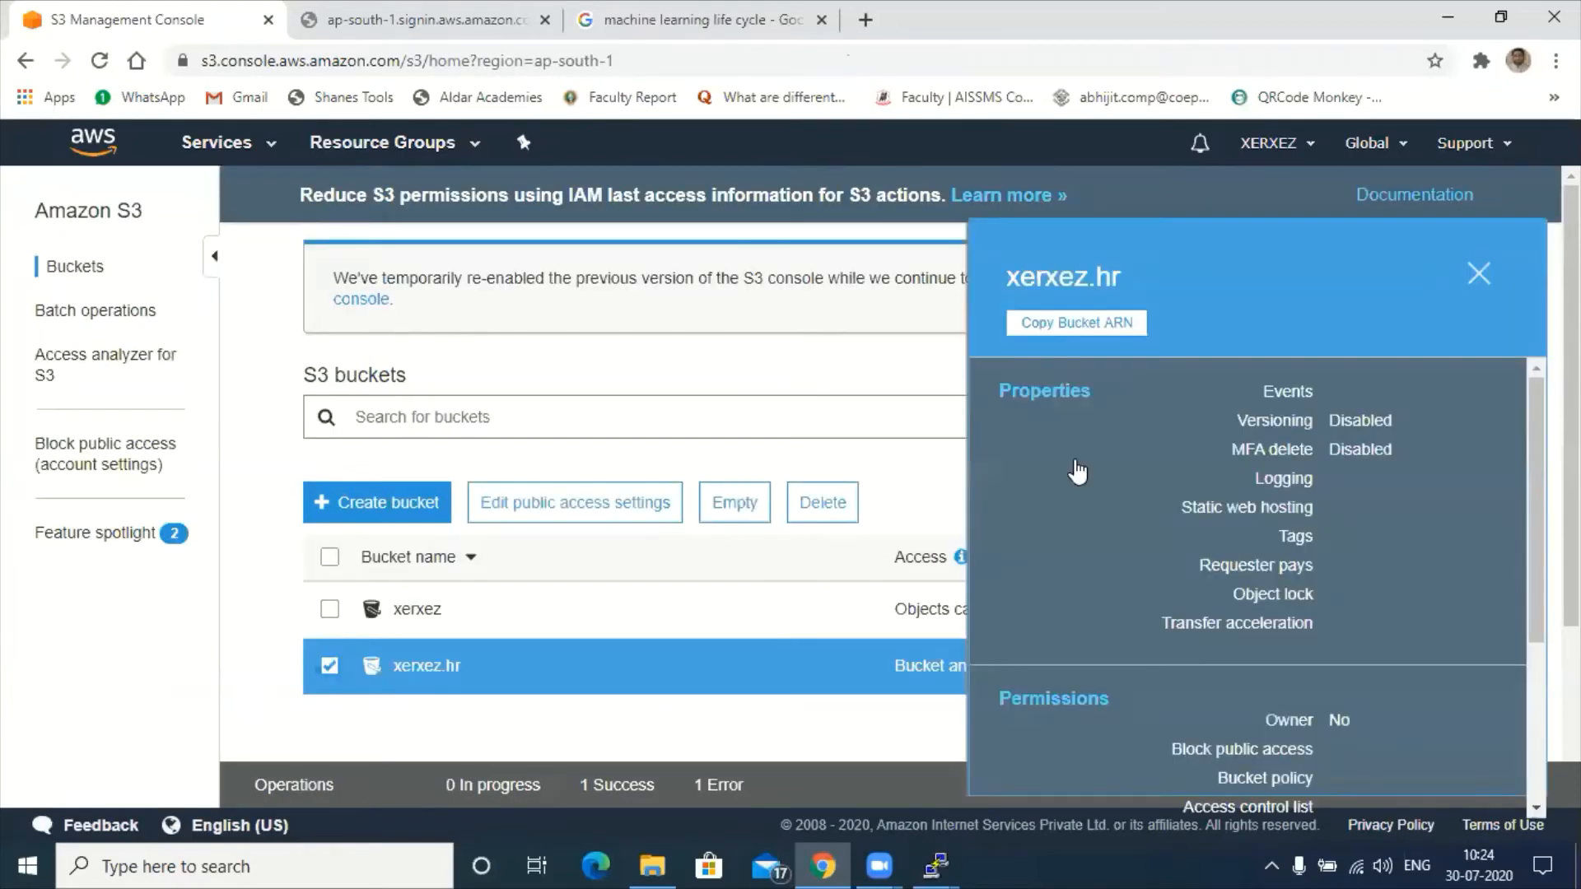
- Open the permissions of the xerxez.hr bucket and review its block public access settings
{"action": "scroll", "coordinate": [1241, 582], "scroll_direction": "down", "scroll_amount": 3}
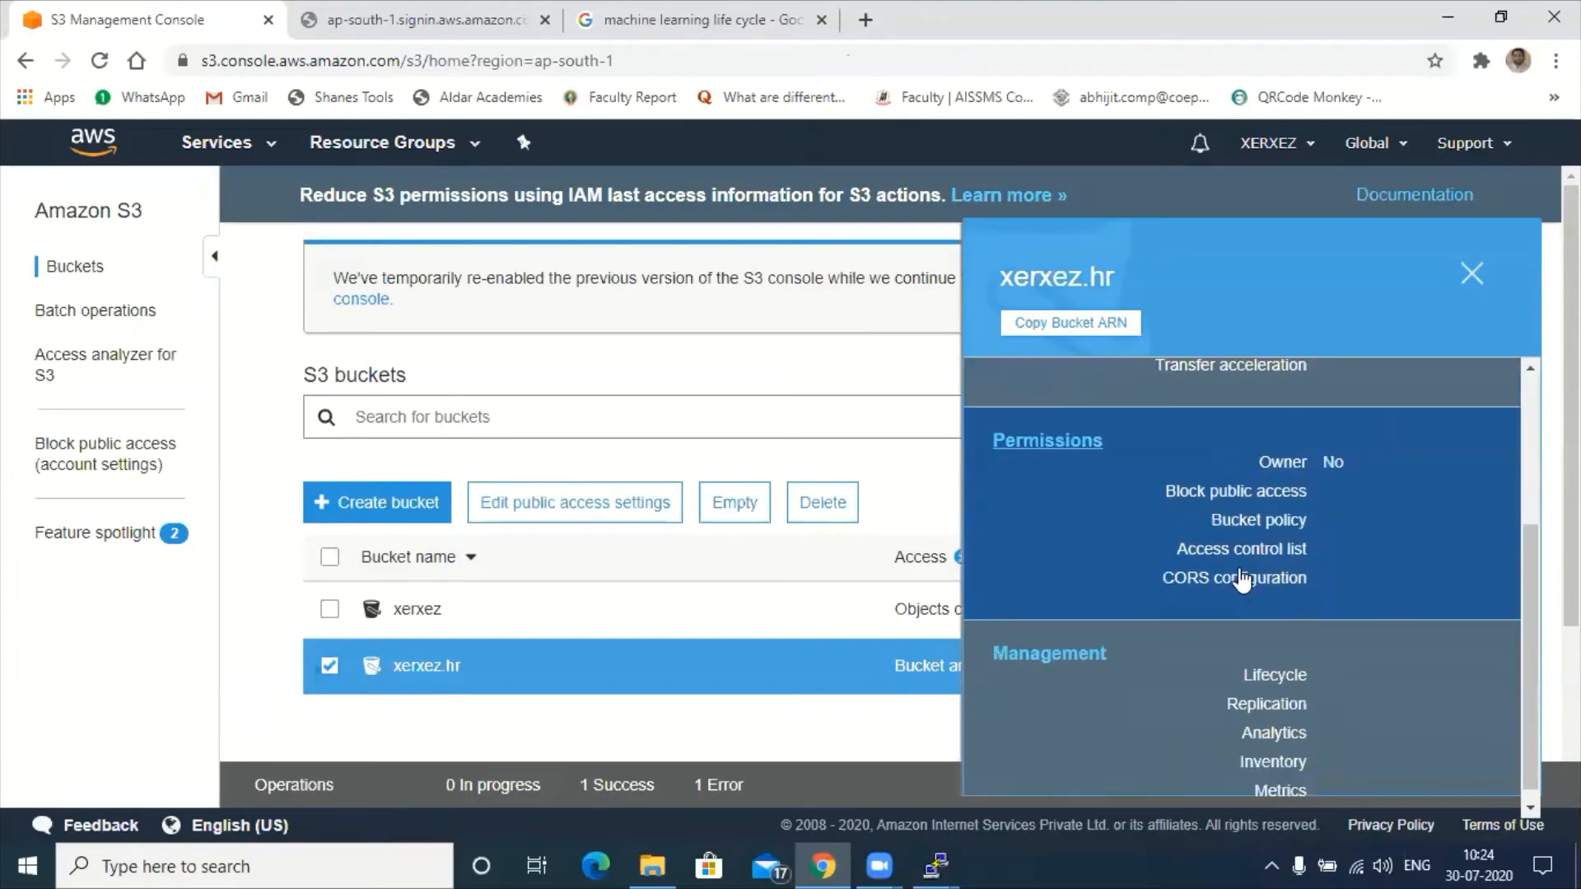
{"action": "left_click", "coordinate": [1070, 444]}
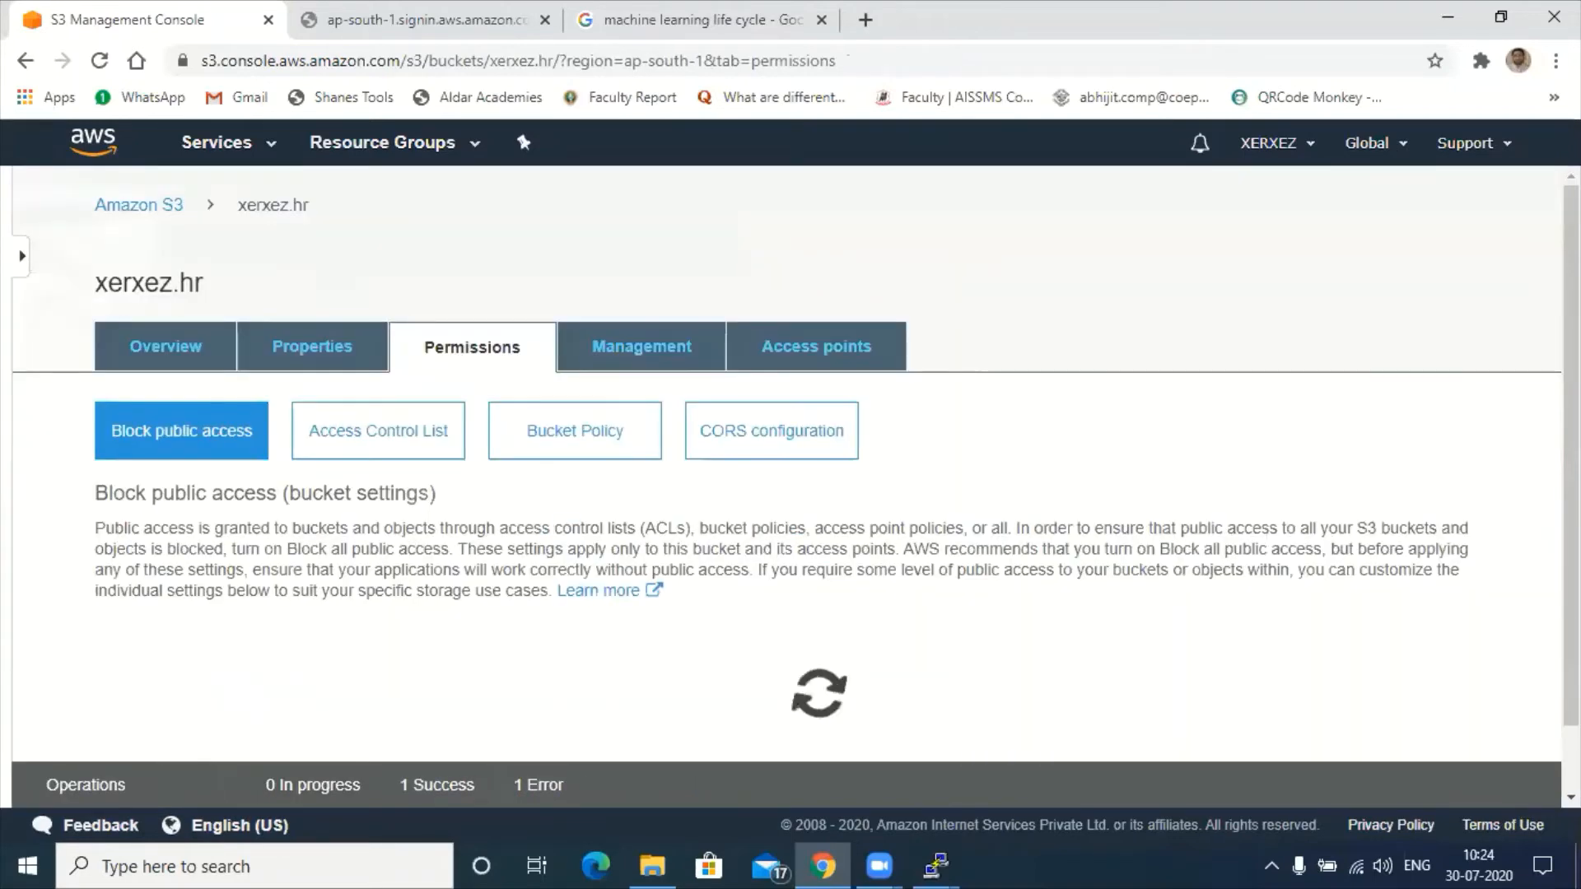
{"action": "scroll", "coordinate": [672, 540], "scroll_direction": "down", "scroll_amount": 1}
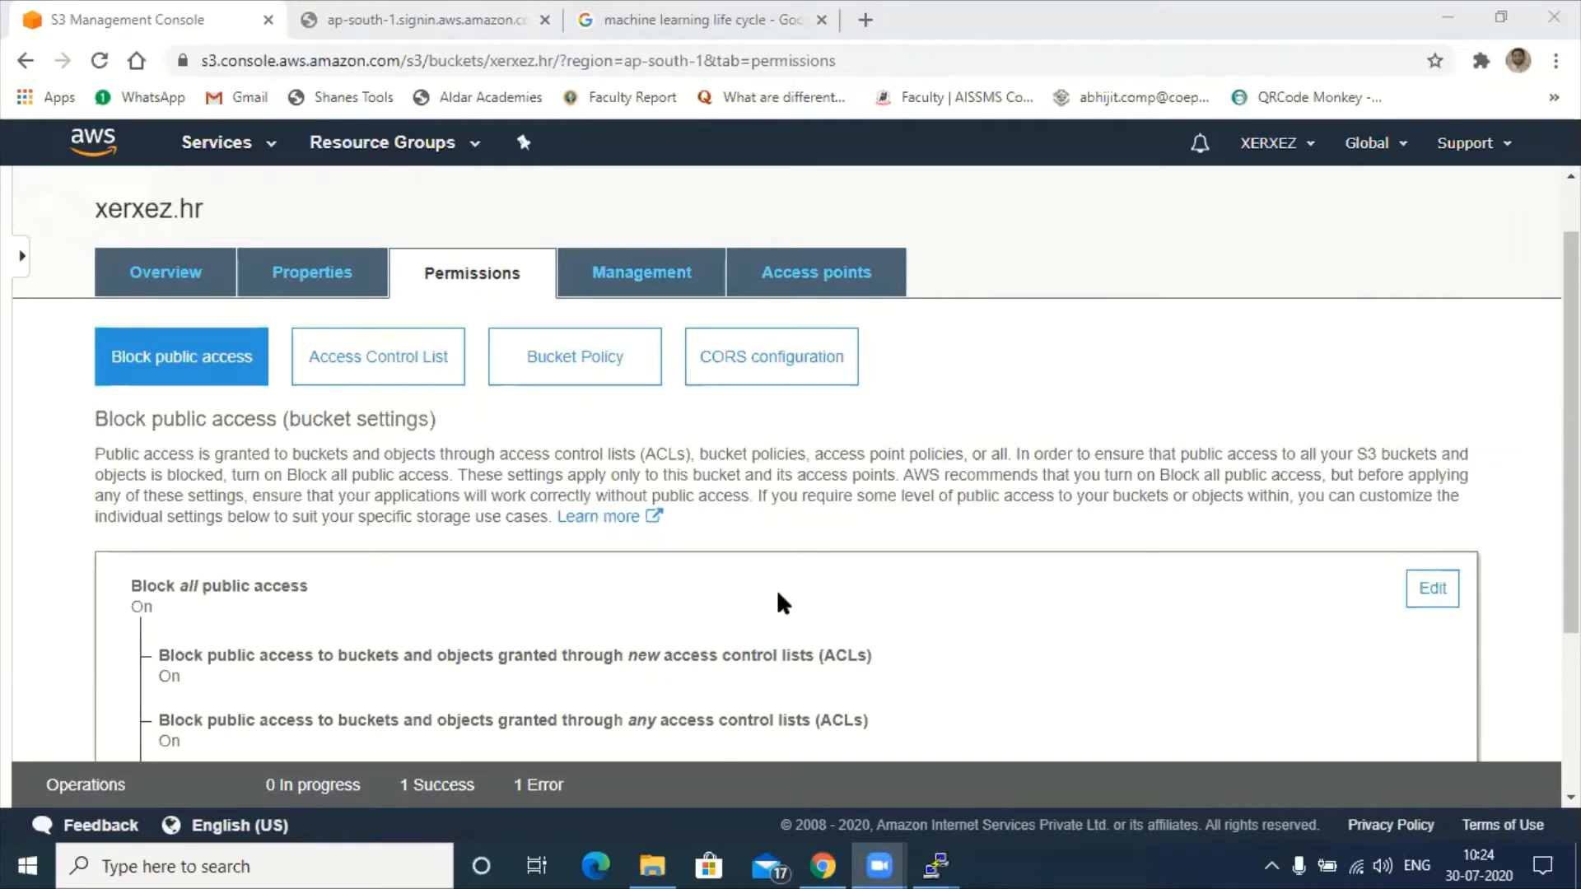
{"action": "scroll", "coordinate": [1427, 486], "scroll_direction": "down", "scroll_amount": 1}
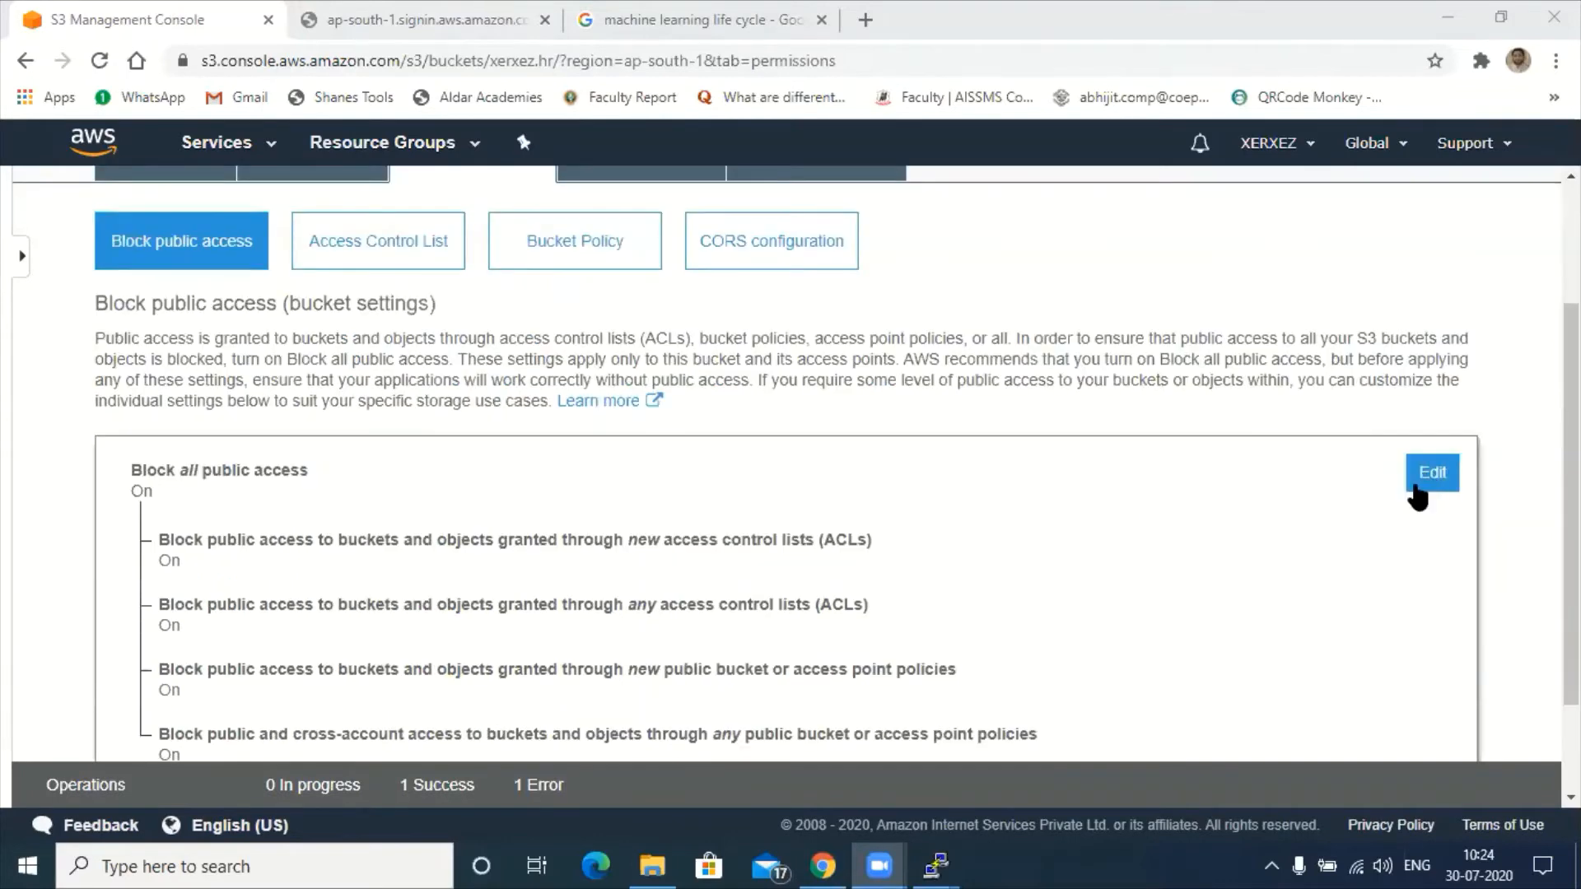
- Turn off Block all public access for the xerxez.hr bucket, confirm the change with "confirm", and return to the bucket overview
{"action": "left_click", "coordinate": [206, 538]}
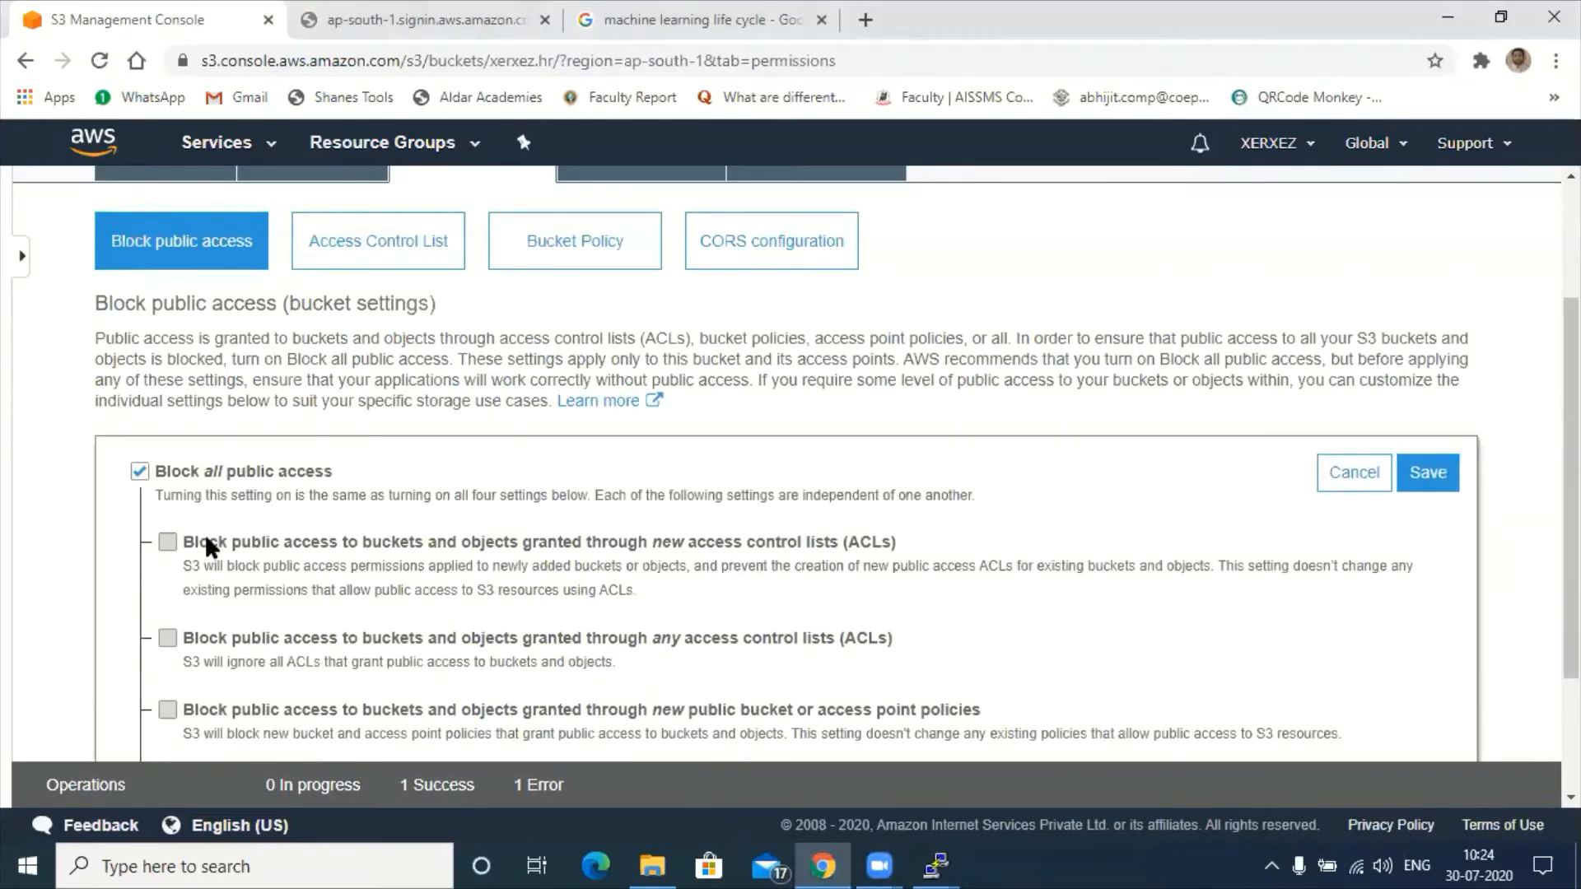
{"action": "left_click", "coordinate": [144, 478]}
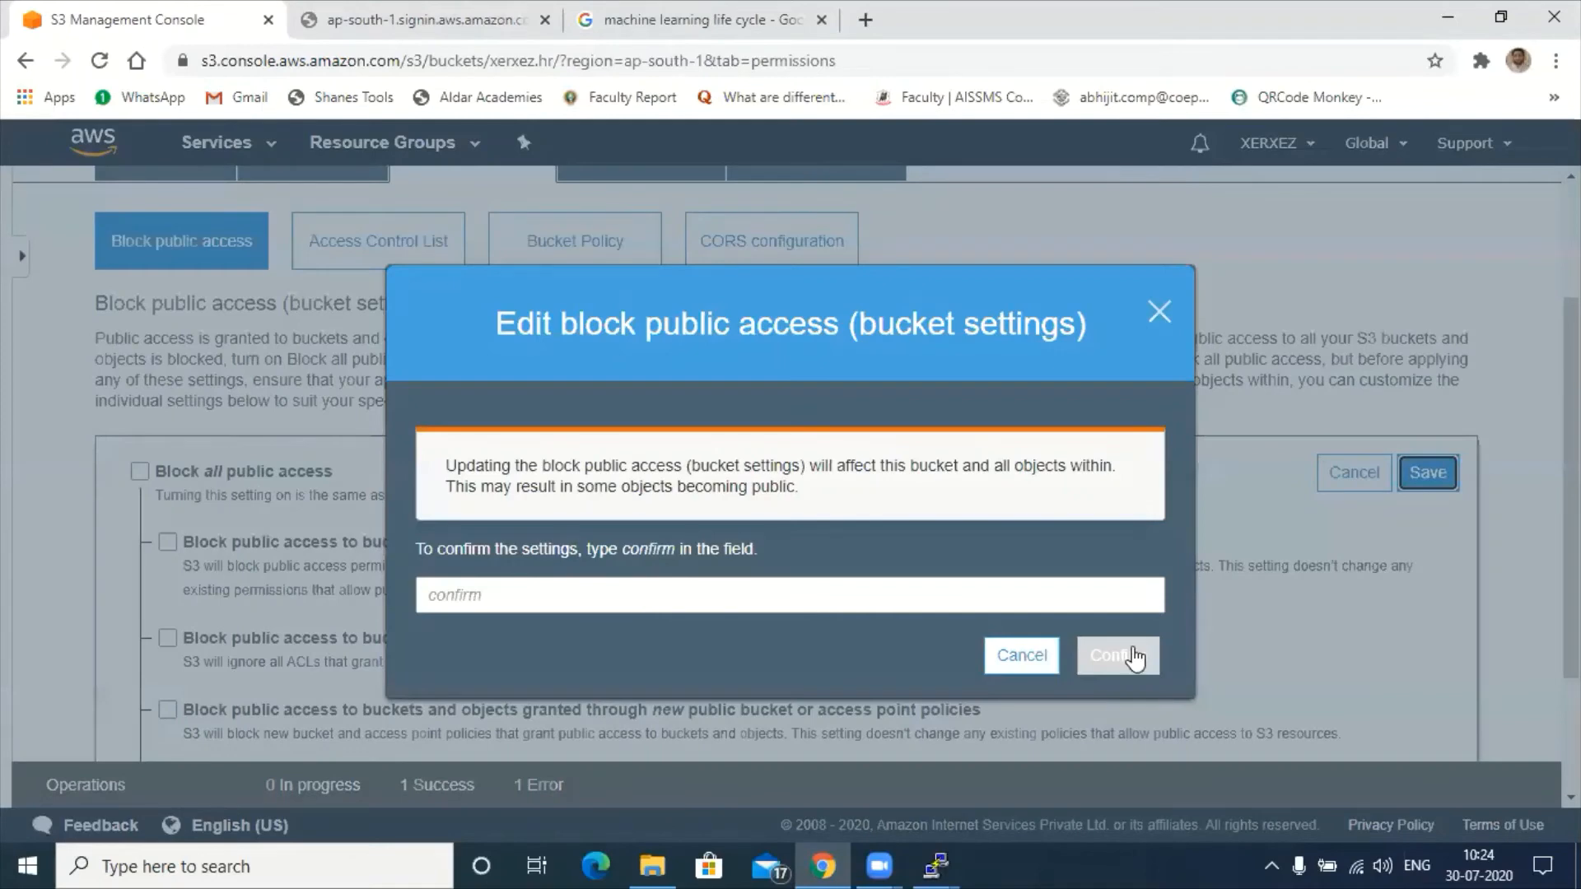
{"action": "type", "text": "confirm"}
{"action": "key", "text": "Return"}
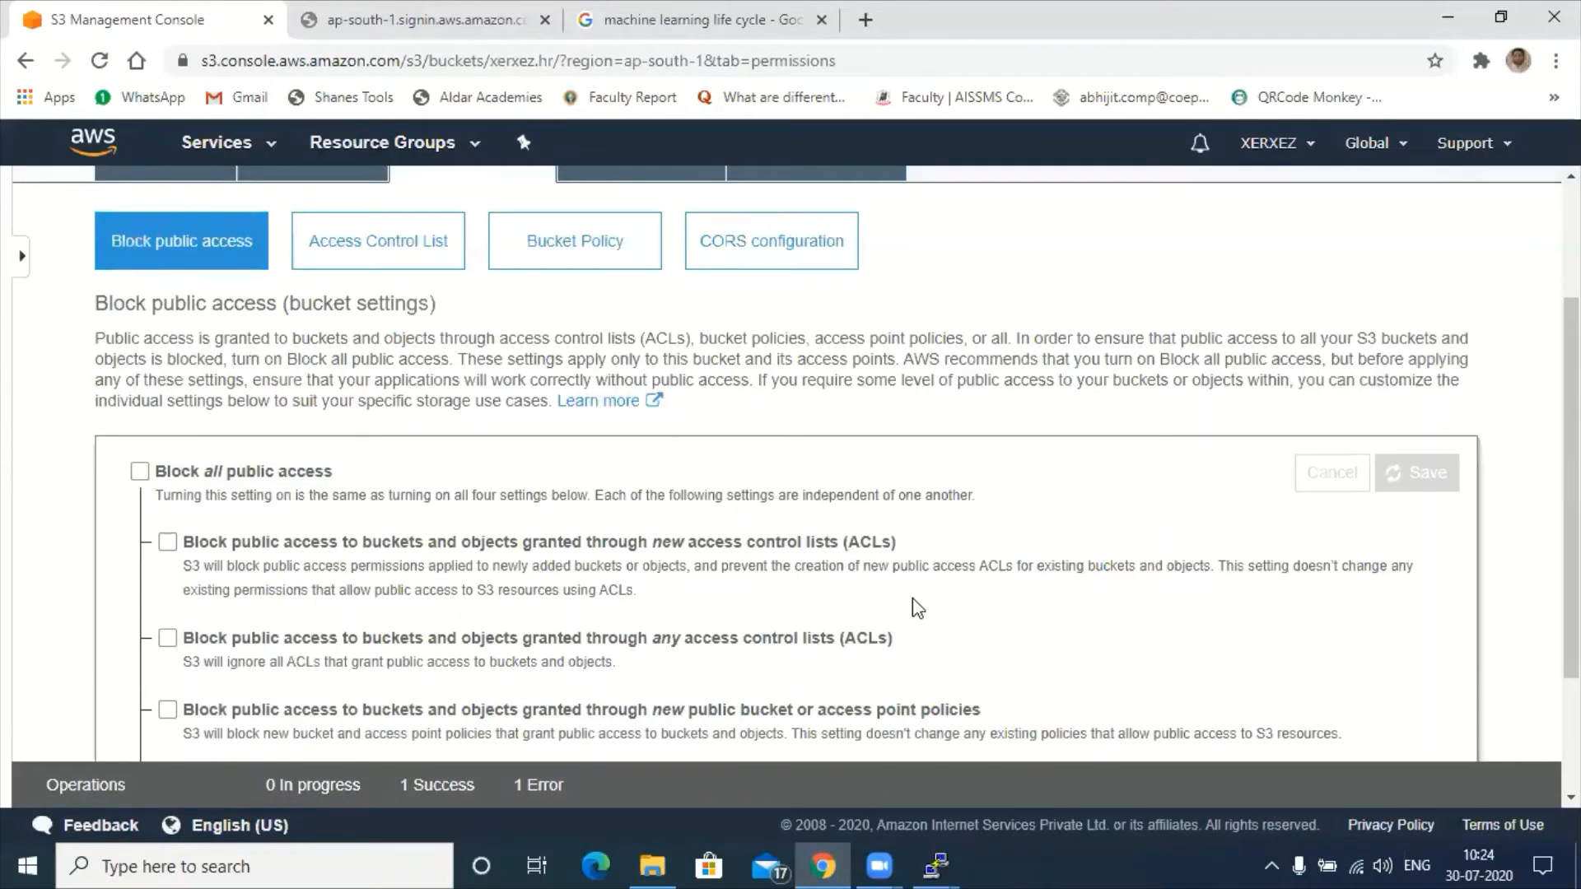
{"action": "scroll", "coordinate": [916, 608], "scroll_direction": "down", "scroll_amount": 1}
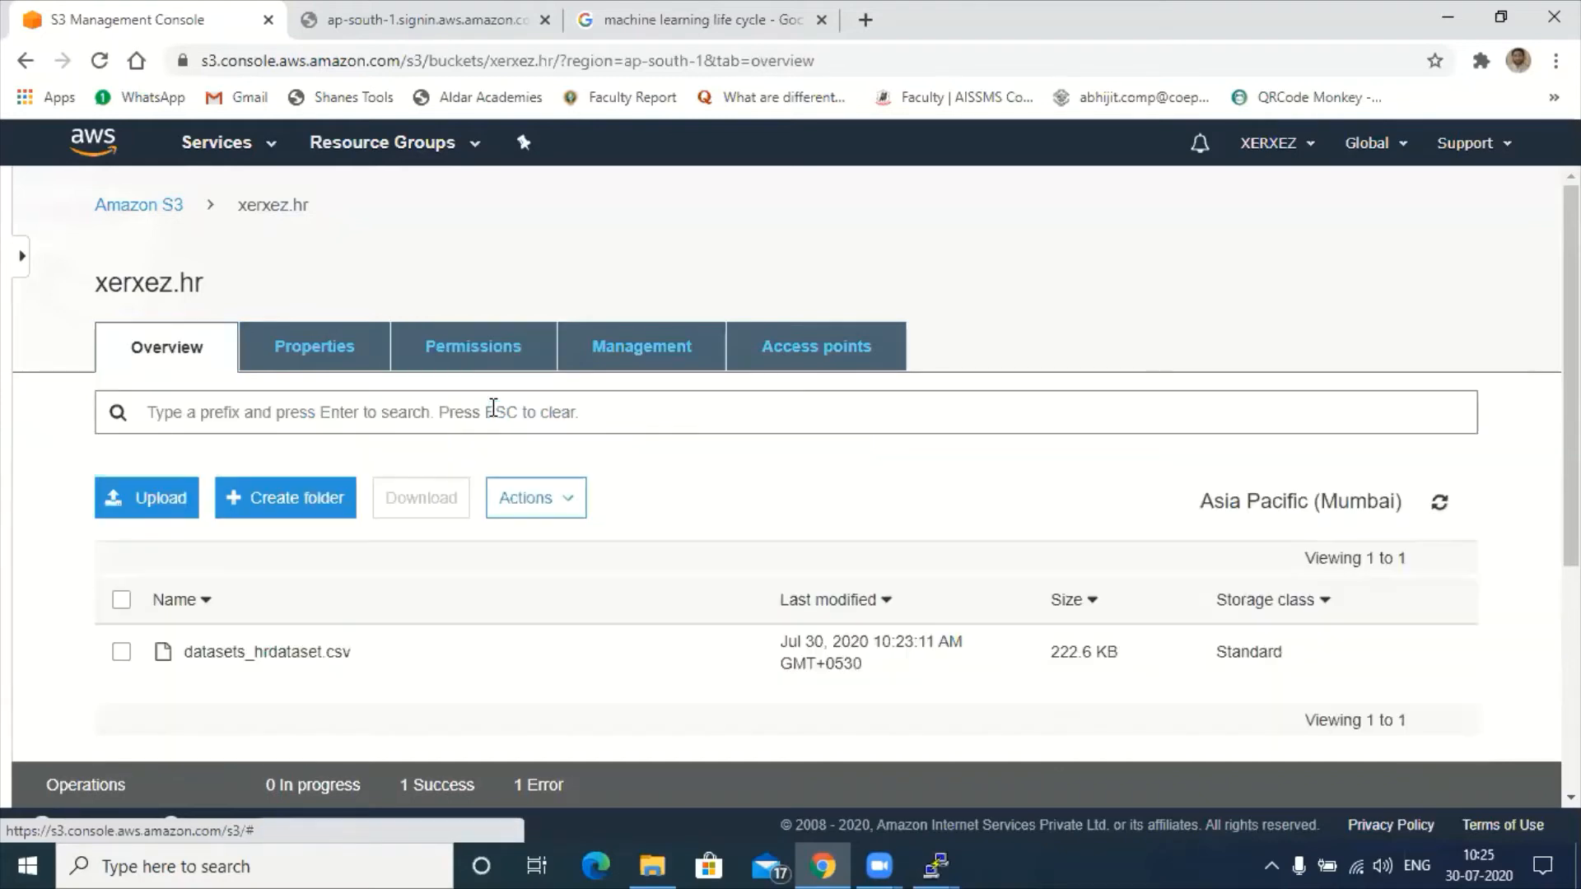
- Open datasets_hrdataset.csv from the bucket, download it, and view its details down to the object URL
{"action": "left_click", "coordinate": [121, 654]}
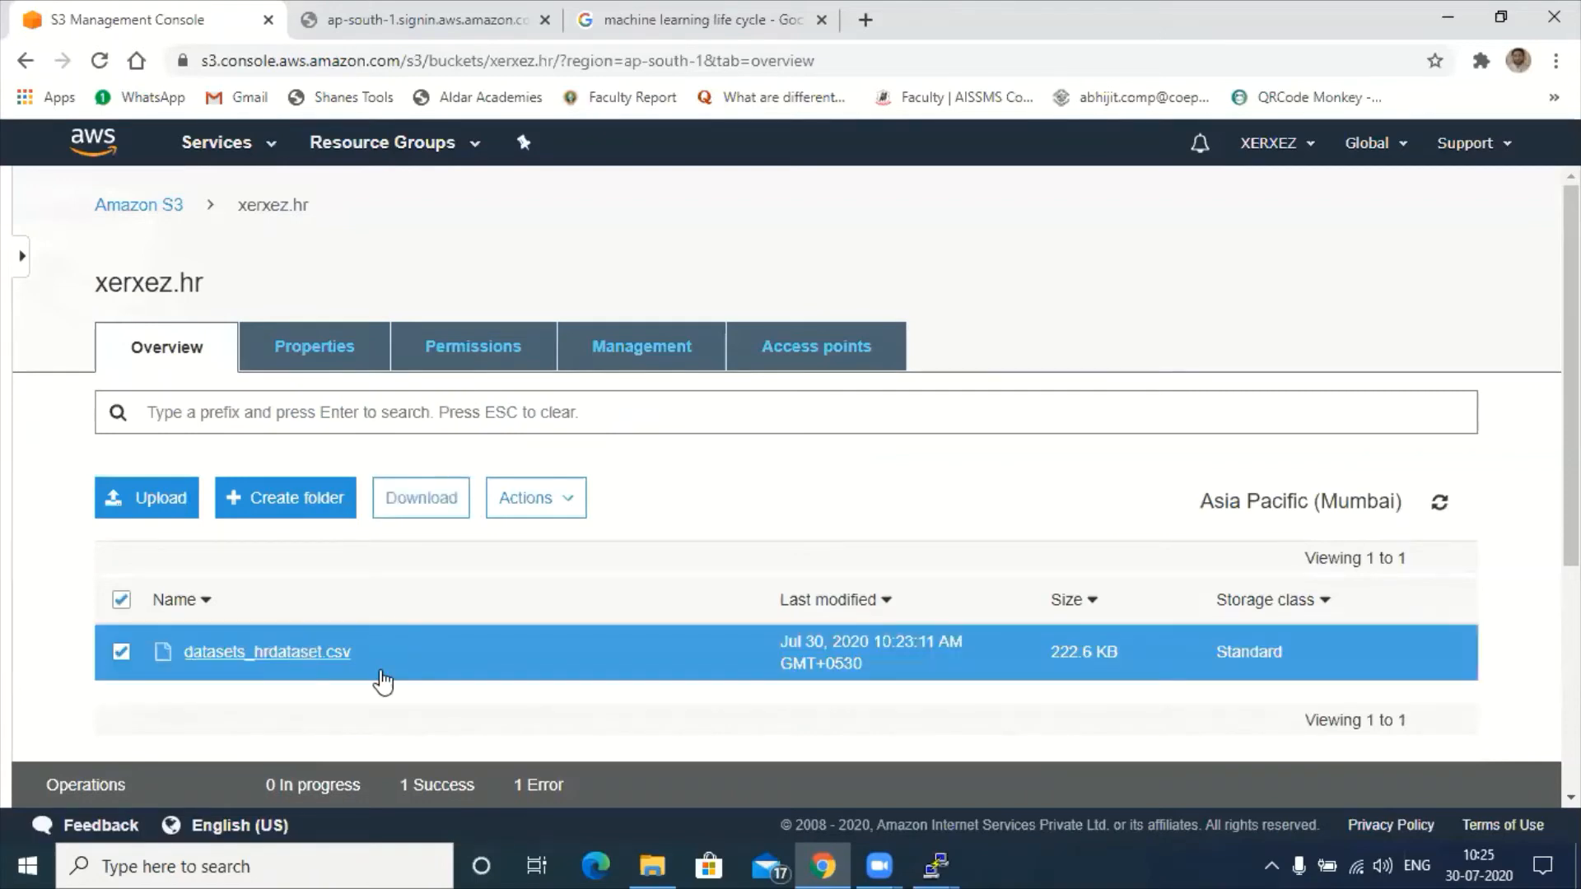
{"action": "left_click", "coordinate": [299, 665]}
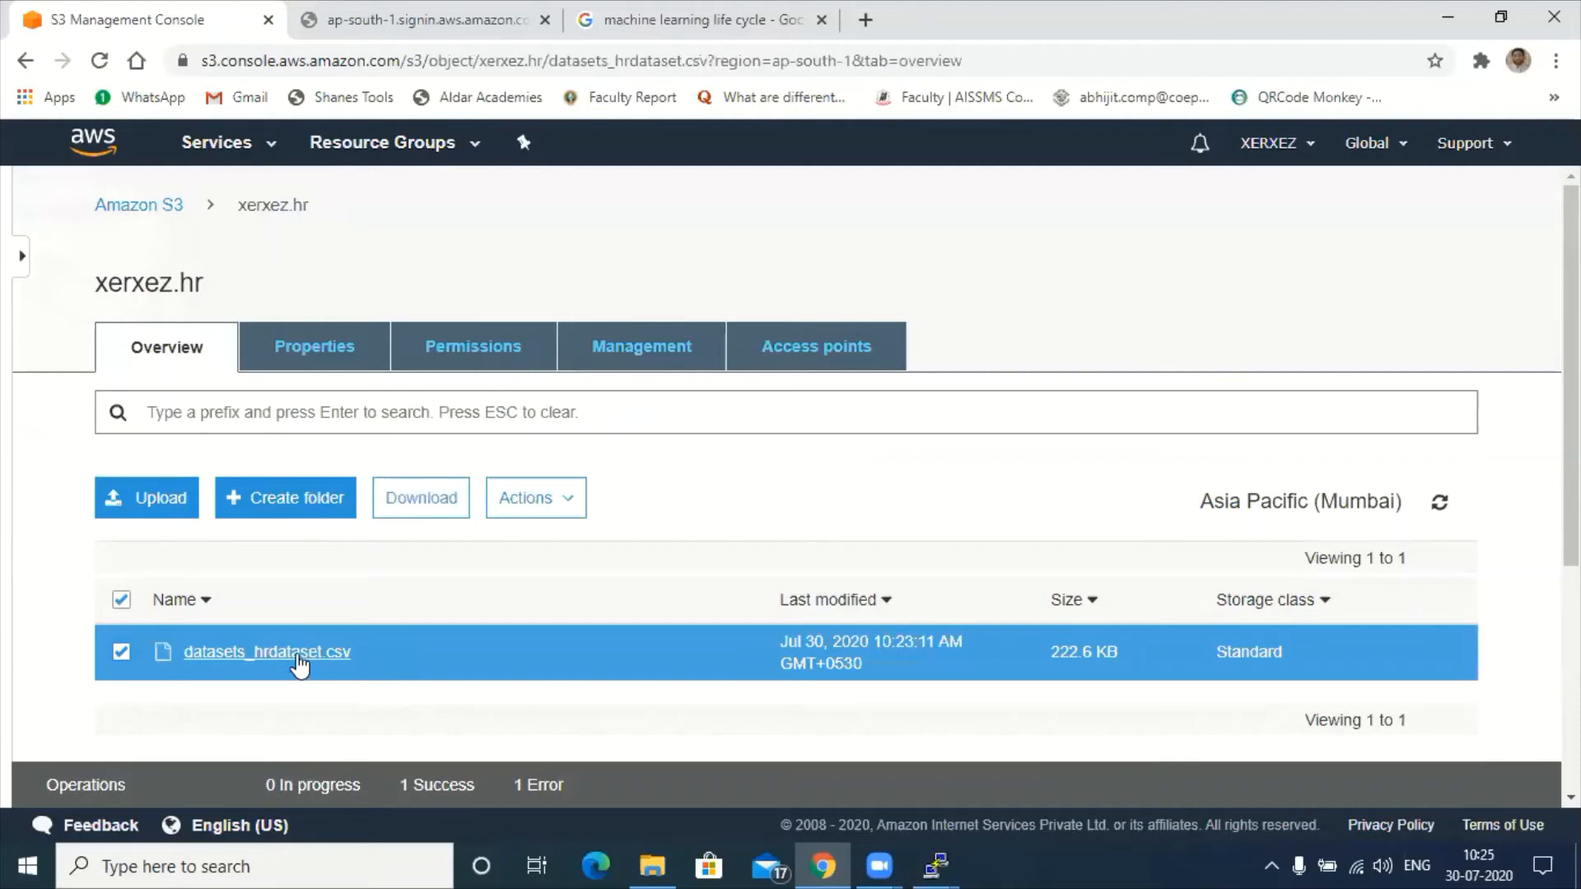
{"action": "left_click", "coordinate": [239, 438]}
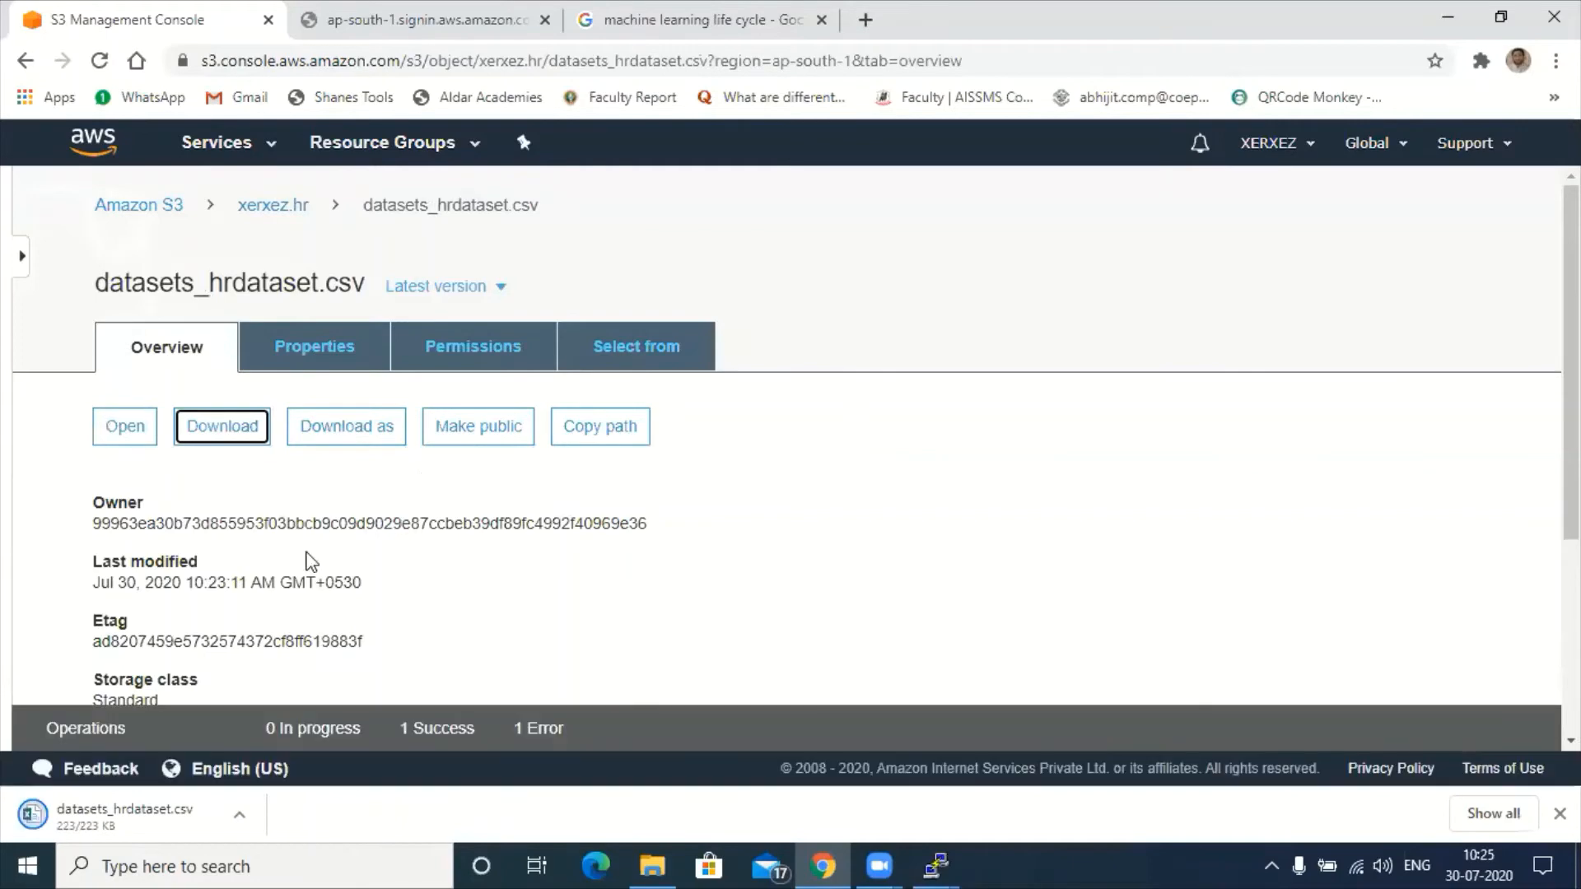
{"action": "scroll", "coordinate": [315, 570], "scroll_direction": "down", "scroll_amount": 4}
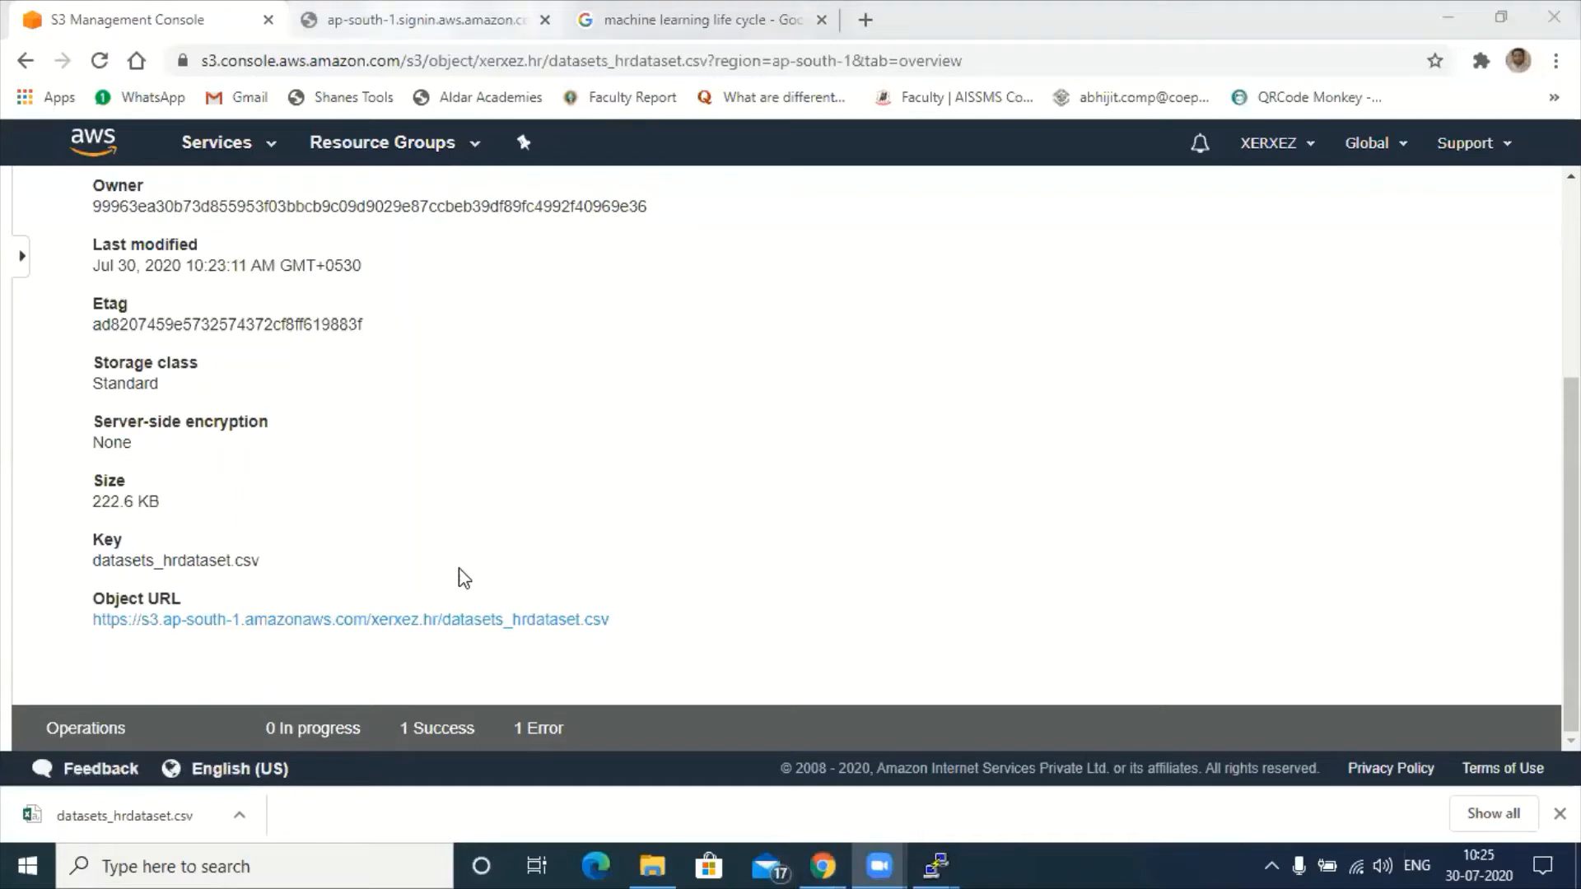
- Bring up the Amazon SageMaker dashboard, followed by the machine learning life cycle image search
{"action": "left_click", "coordinate": [426, 20]}
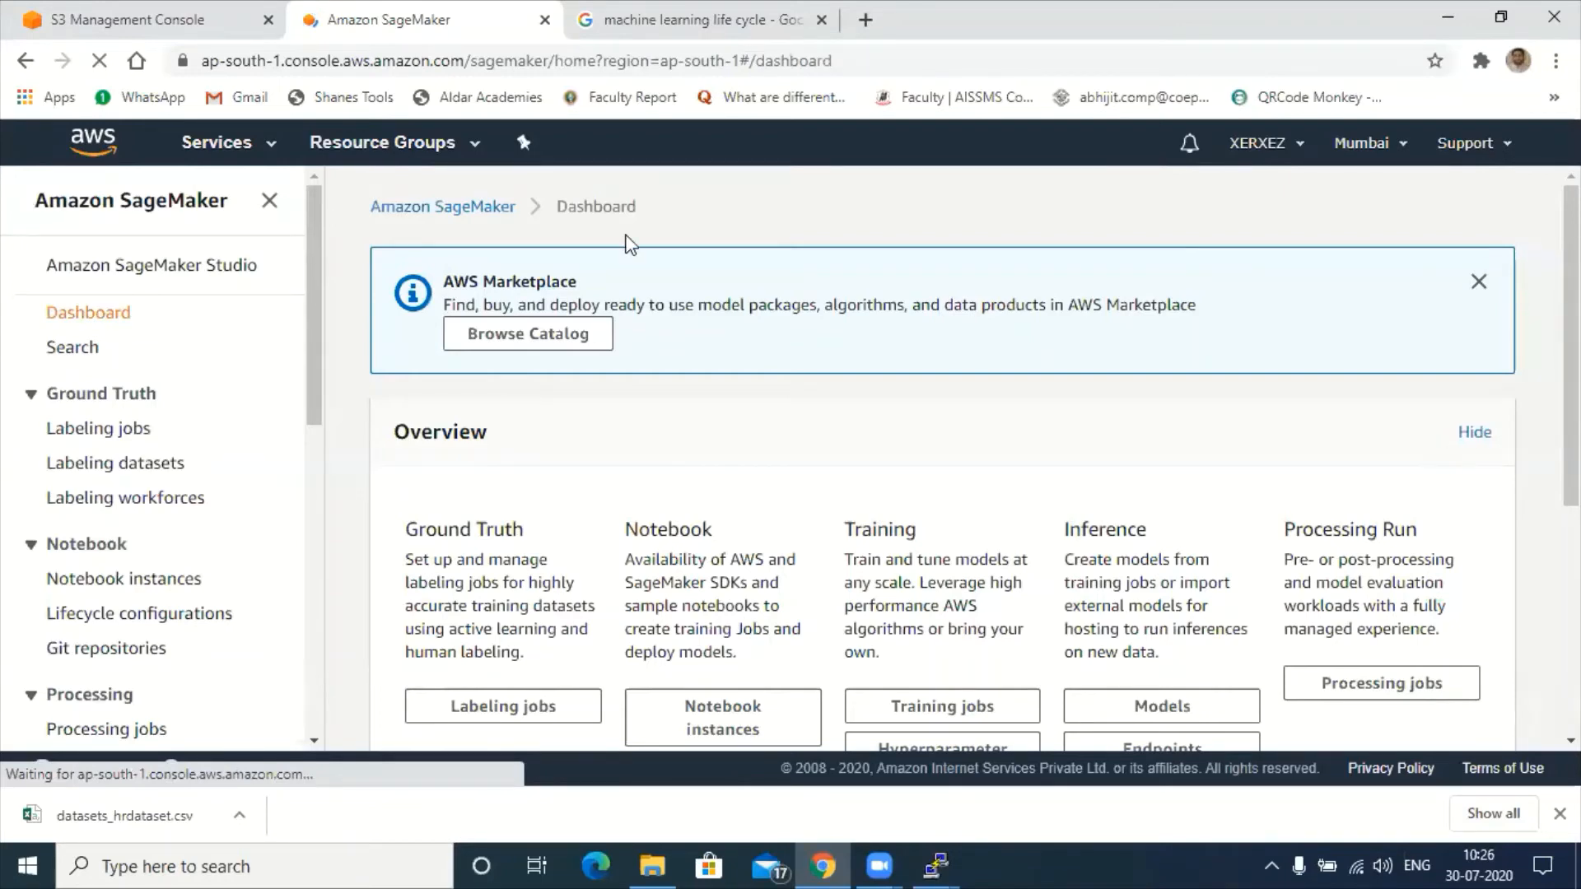
{"action": "left_click", "coordinate": [634, 20]}
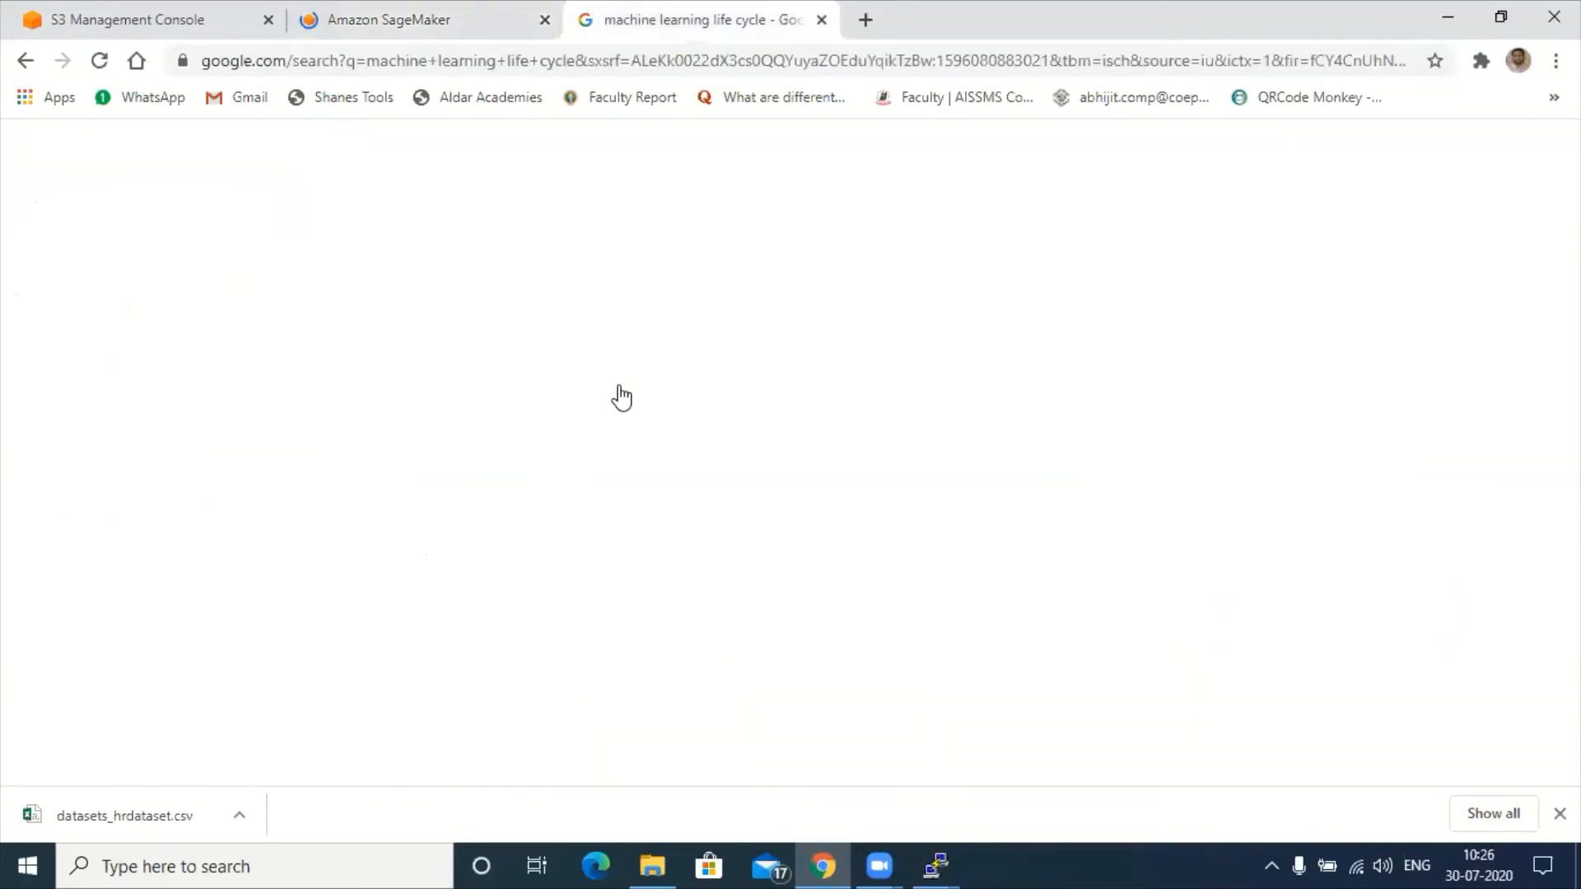
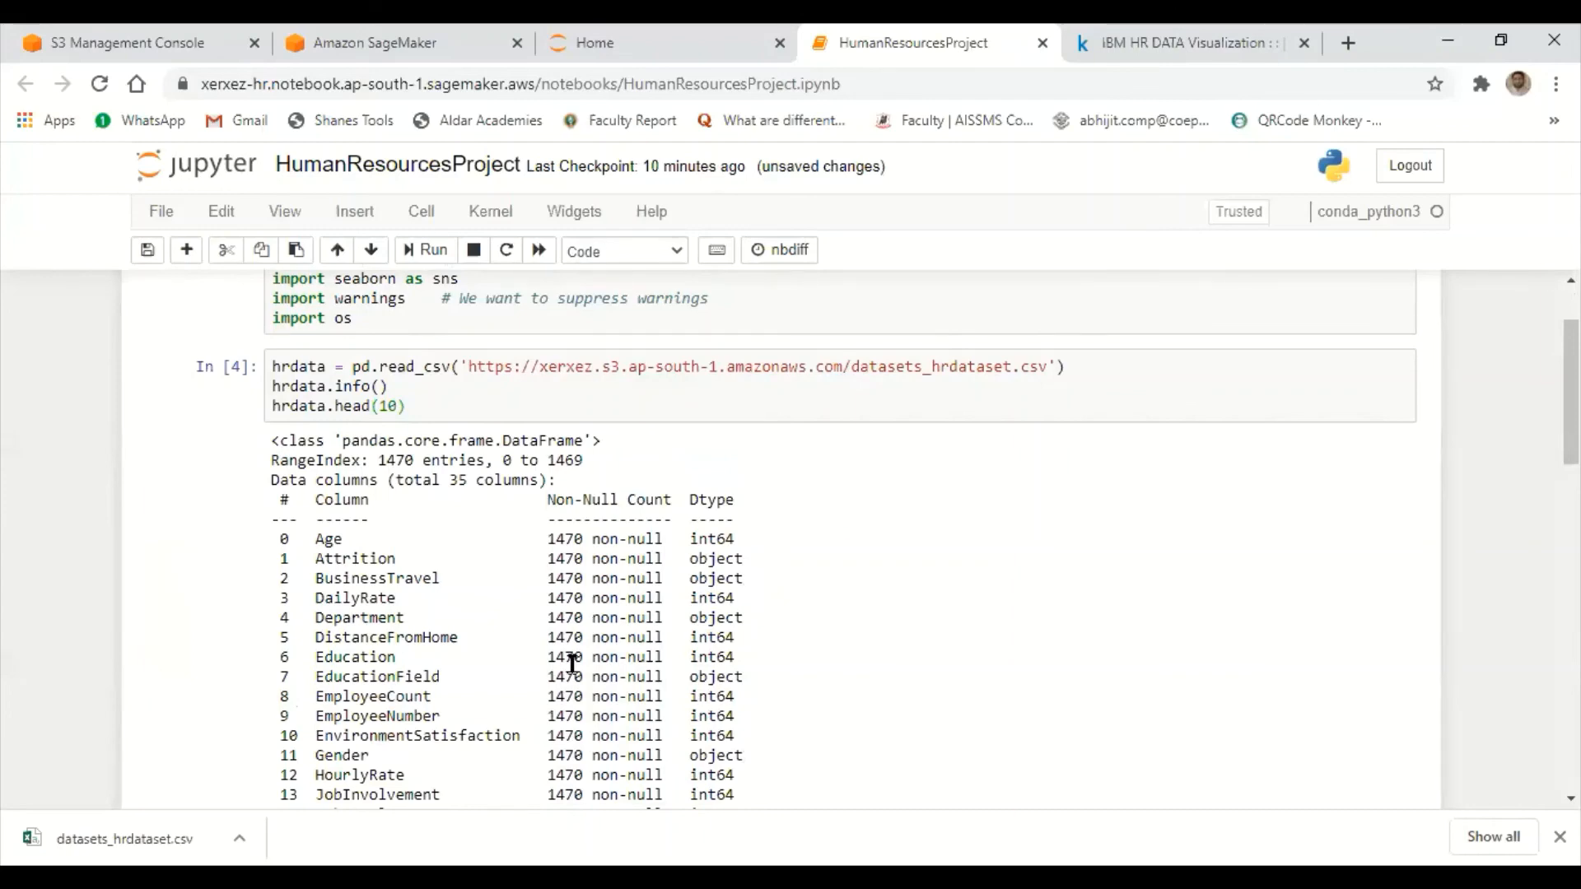
- Examine the hrdata.info() column listing and the first ten dataset rows in the HumanResourcesProject notebook
{"action": "scroll", "coordinate": [572, 664], "scroll_direction": "down", "scroll_amount": 8}
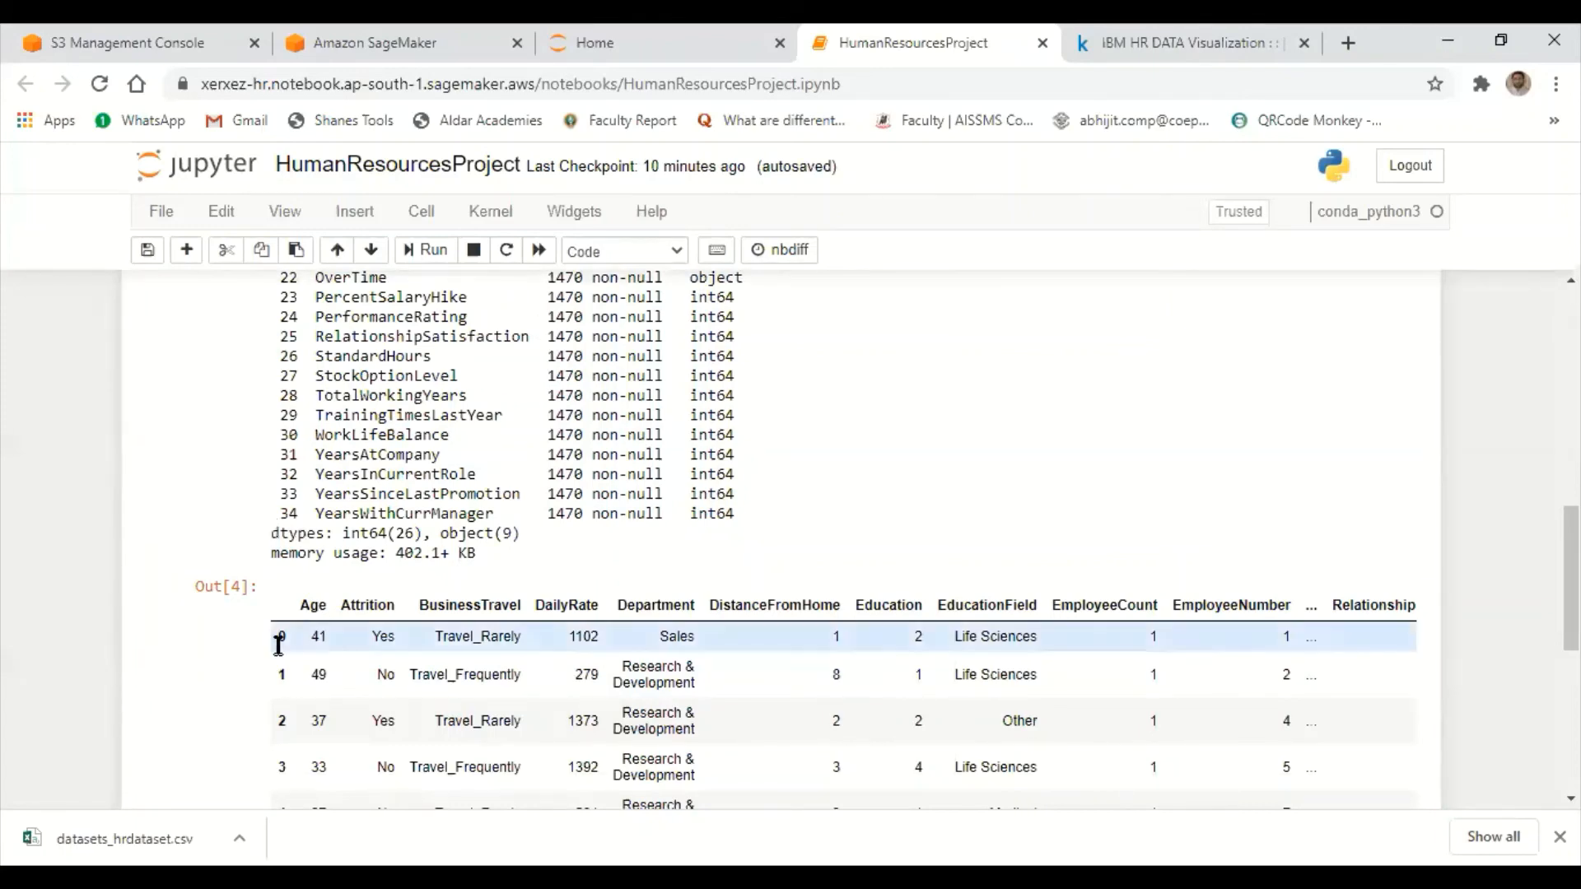
{"action": "scroll", "coordinate": [339, 634], "scroll_direction": "up", "scroll_amount": 6}
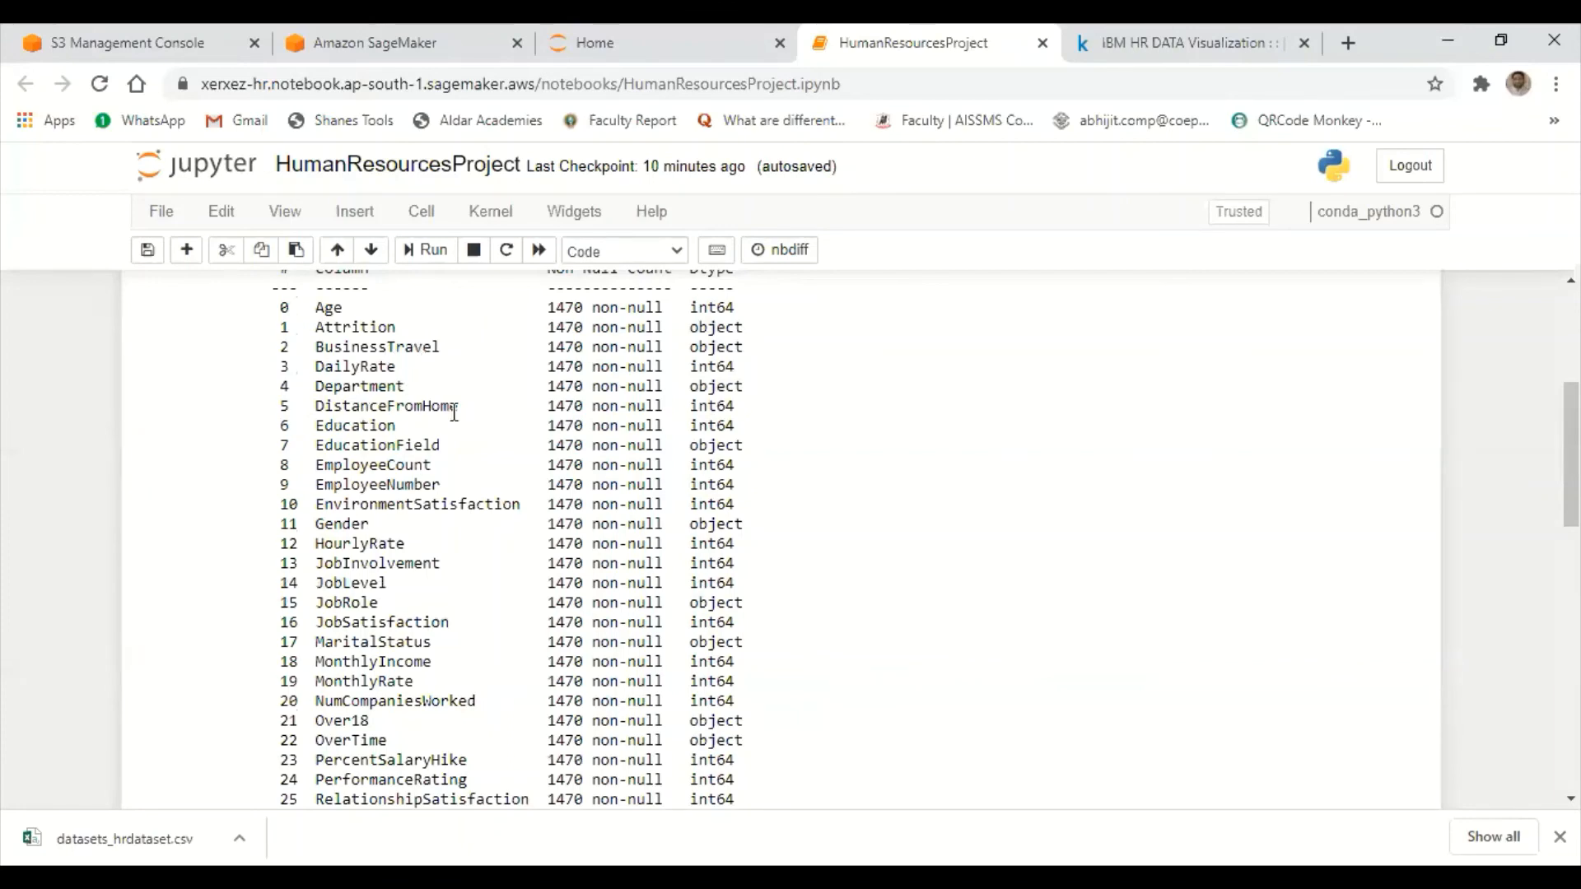
{"action": "scroll", "coordinate": [452, 424], "scroll_direction": "down", "scroll_amount": 1}
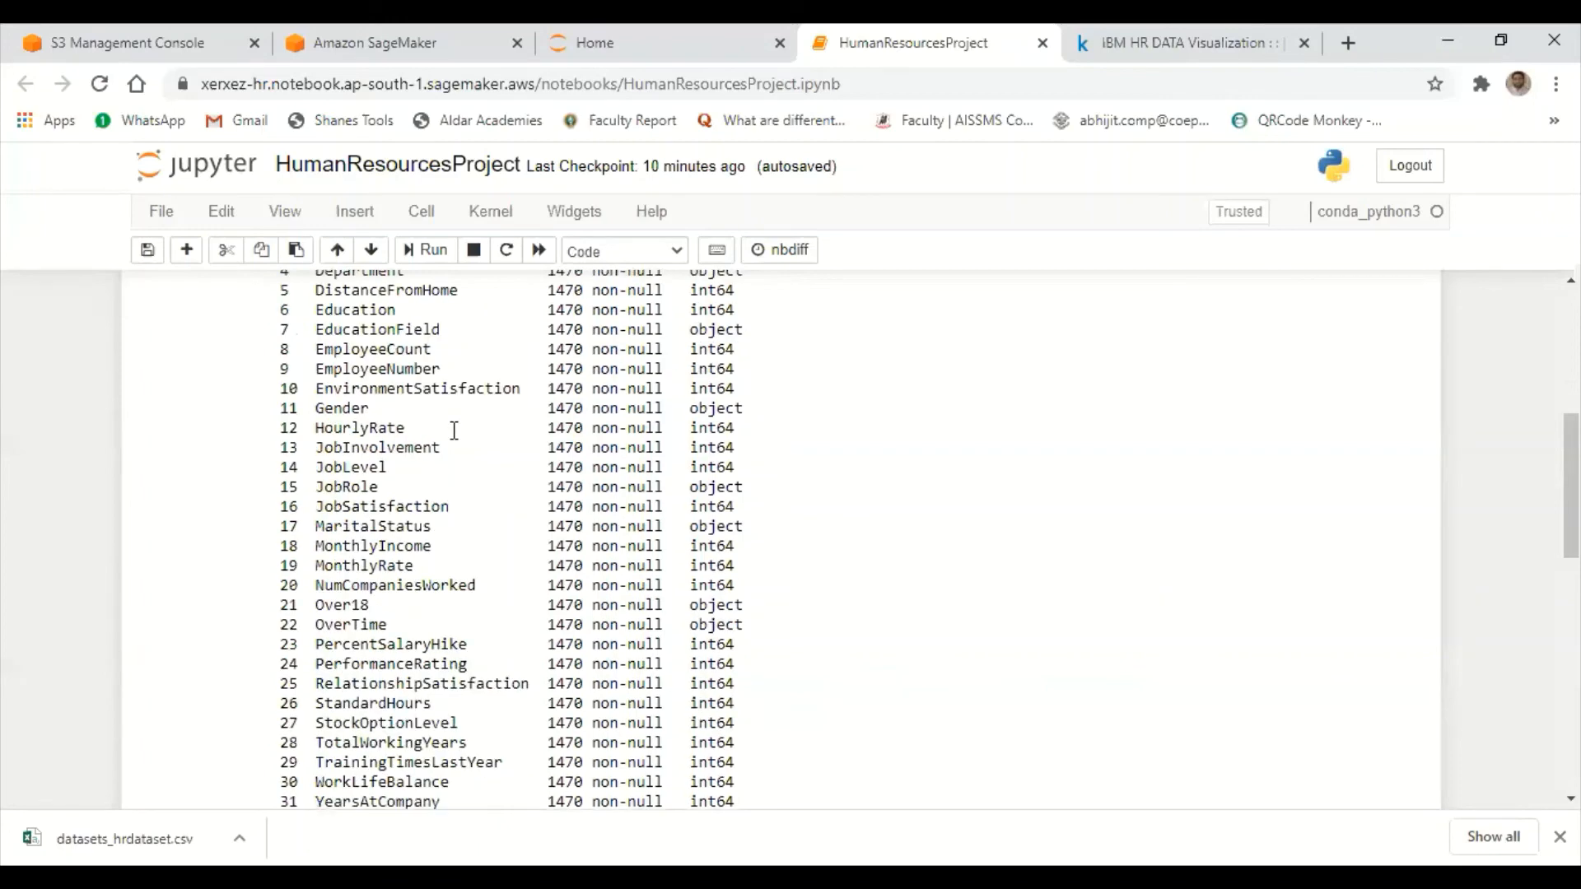
{"action": "scroll", "coordinate": [413, 486], "scroll_direction": "down", "scroll_amount": 4}
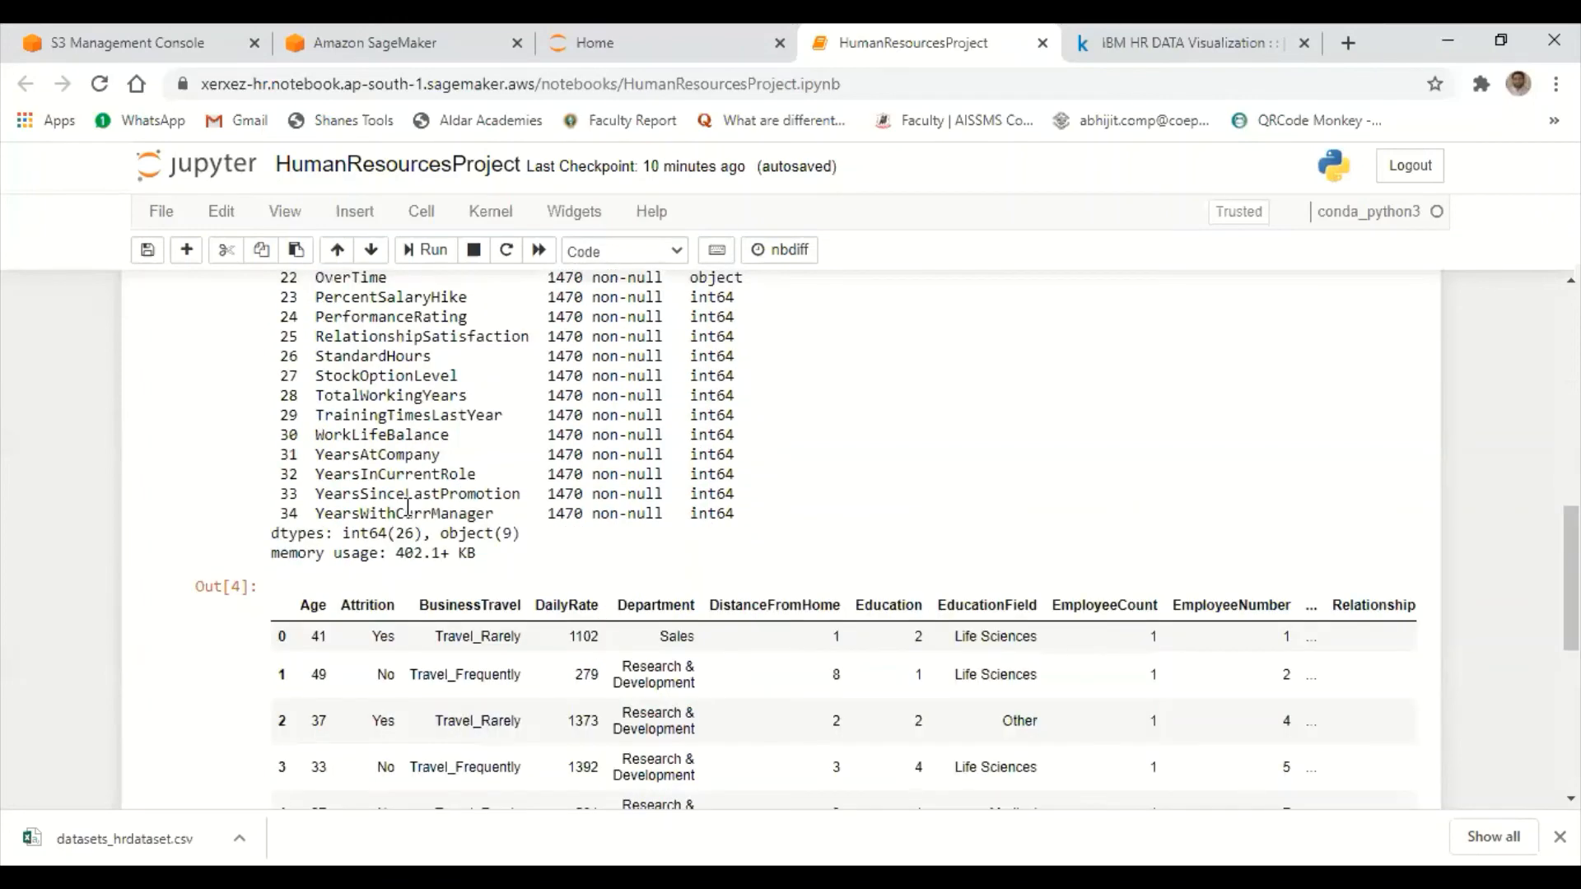
{"action": "scroll", "coordinate": [407, 510], "scroll_direction": "down", "scroll_amount": 3}
{"action": "scroll", "coordinate": [406, 547], "scroll_direction": "down", "scroll_amount": 1}
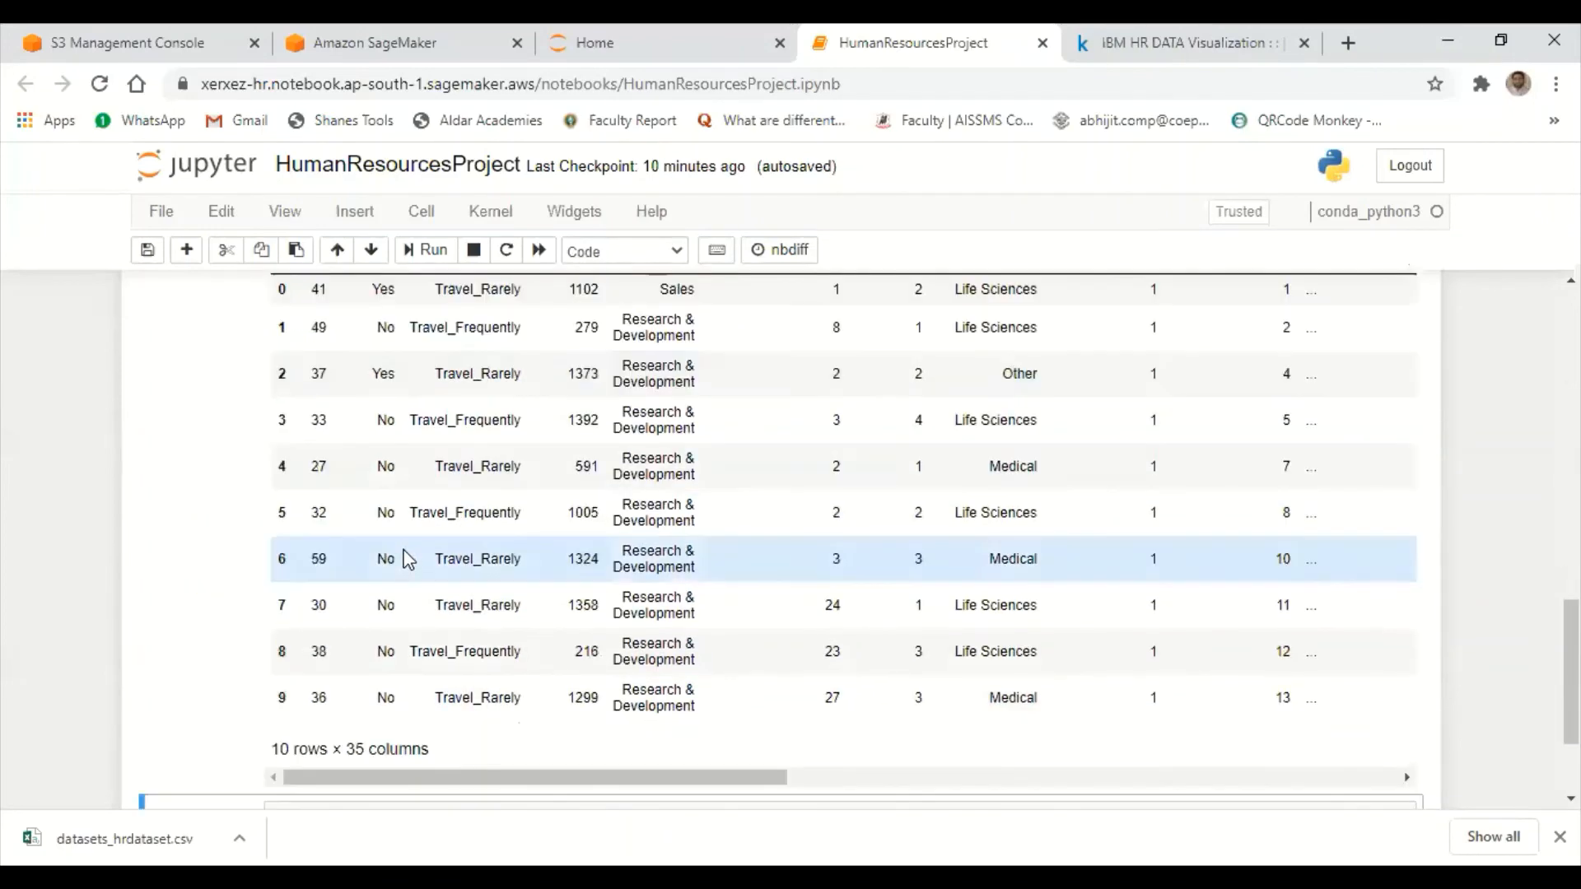
{"action": "scroll", "coordinate": [408, 559], "scroll_direction": "up", "scroll_amount": 3}
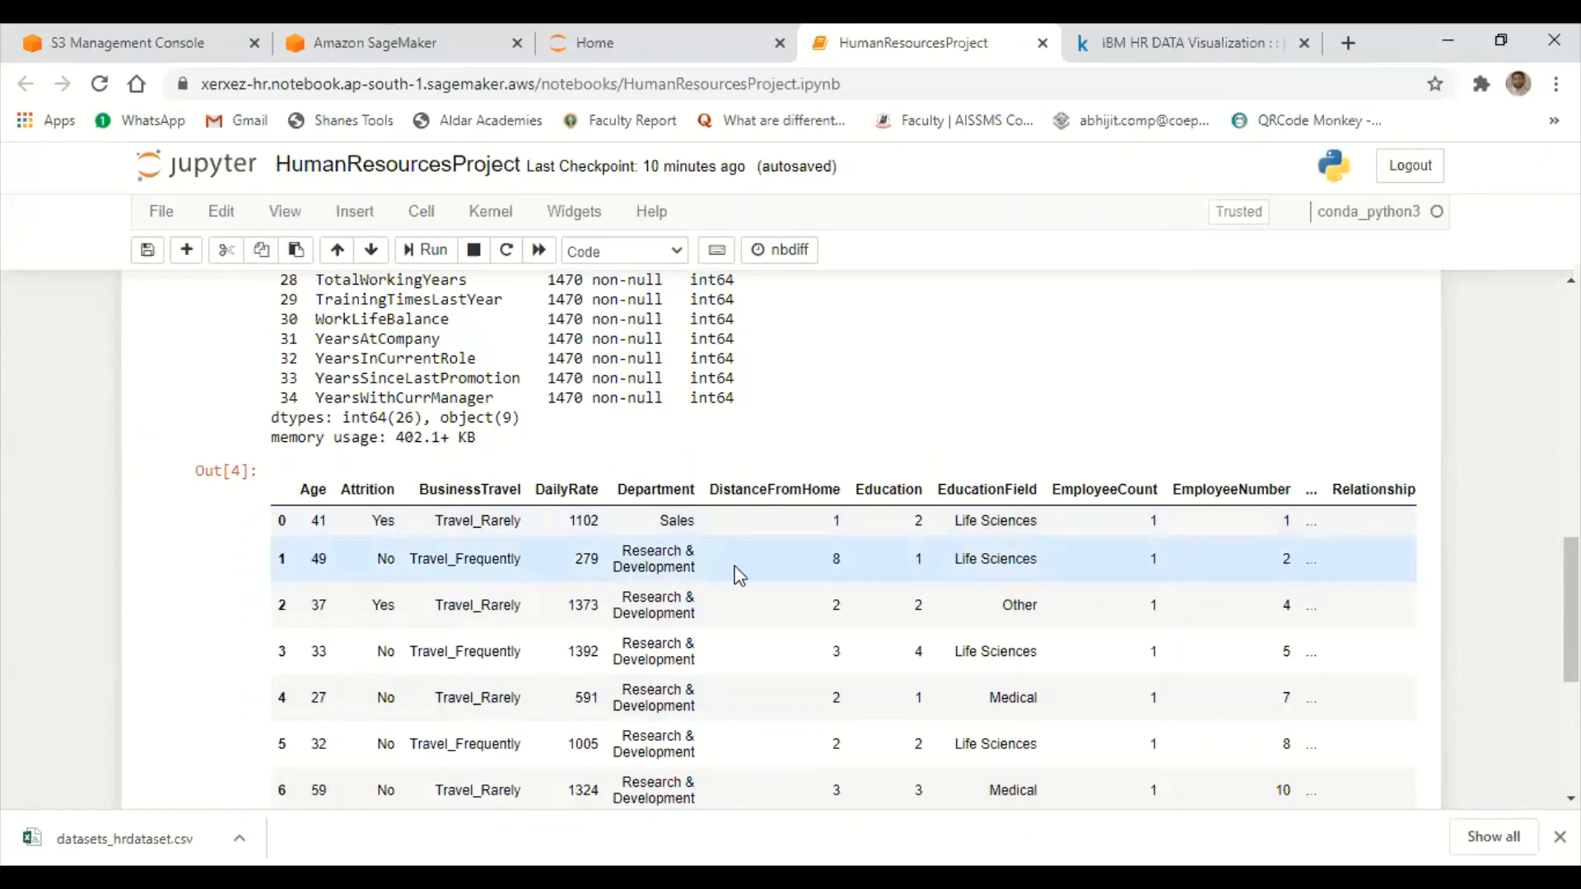
{"action": "scroll", "coordinate": [718, 535], "scroll_direction": "down", "scroll_amount": 3}
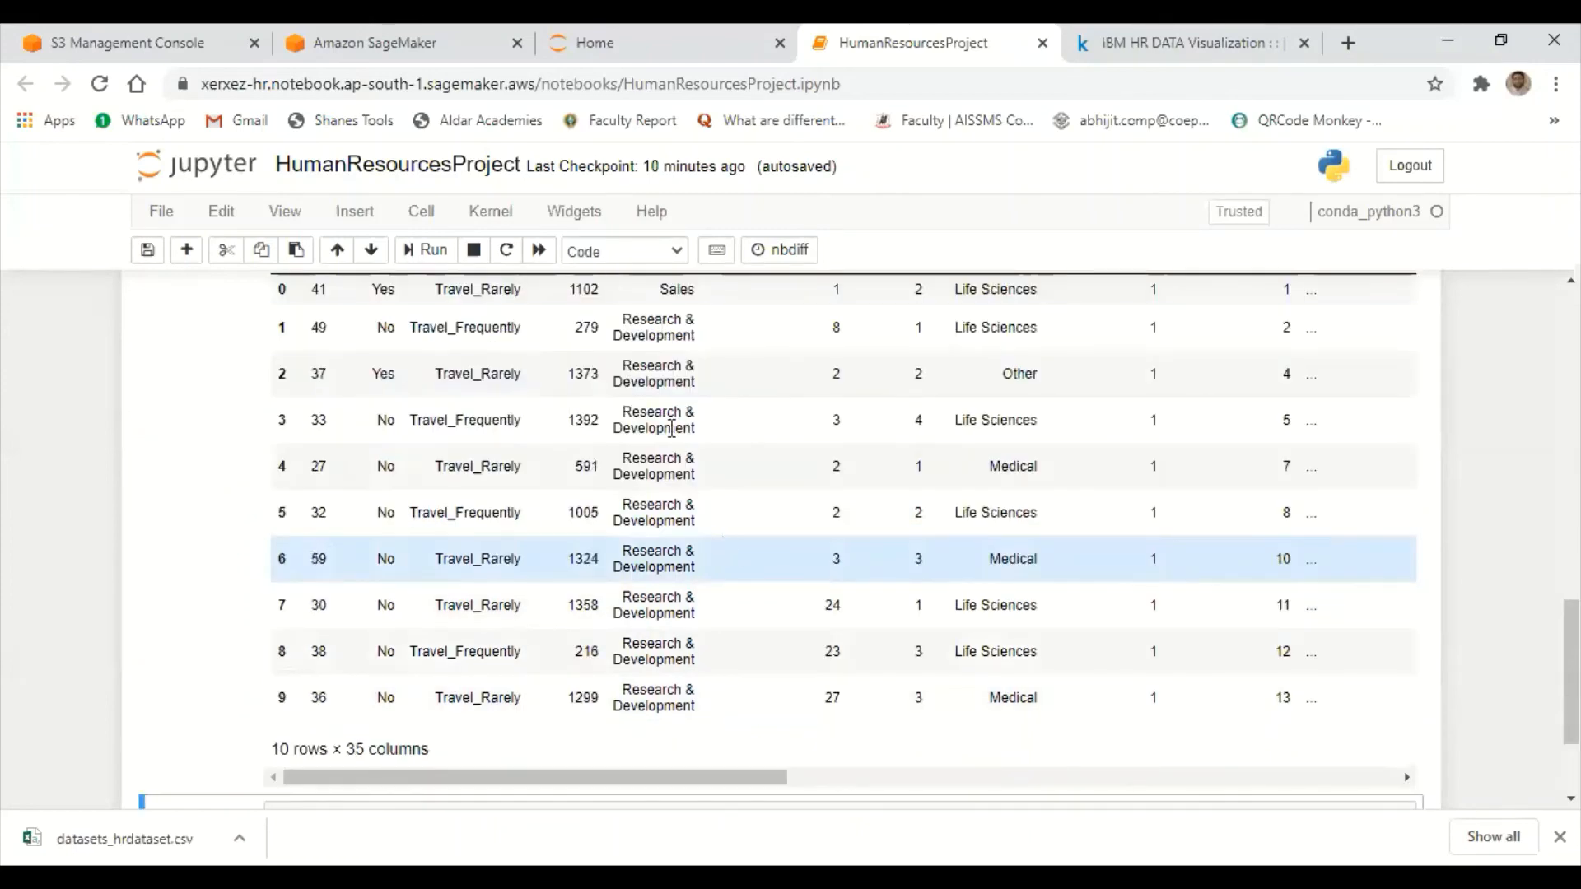
{"action": "scroll", "coordinate": [568, 527], "scroll_direction": "up", "scroll_amount": 3}
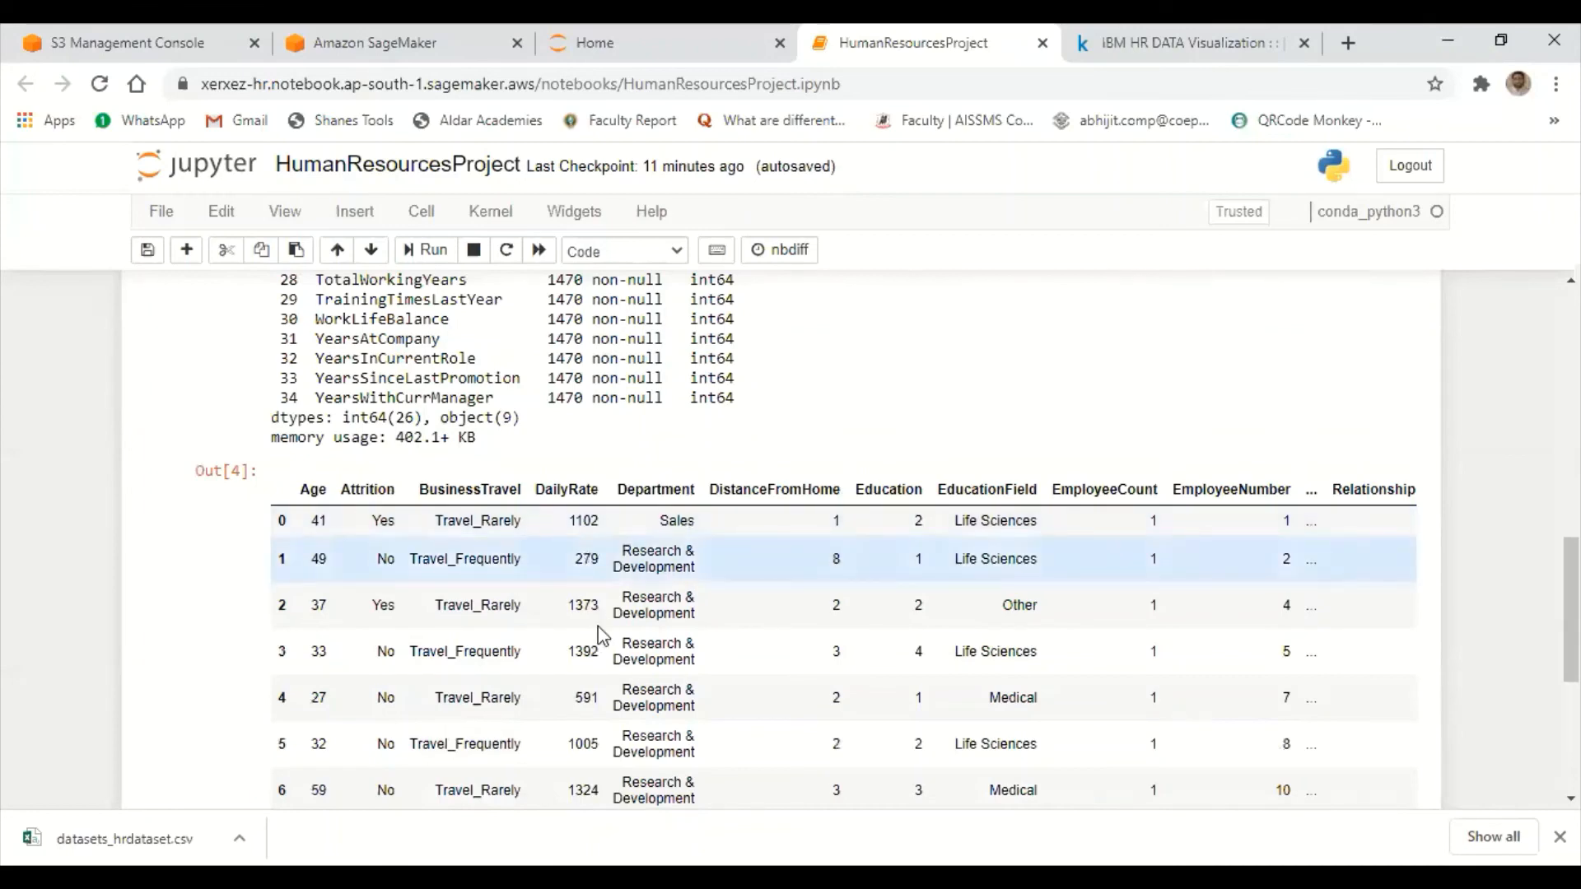
{"action": "scroll", "coordinate": [598, 639], "scroll_direction": "down", "scroll_amount": 3}
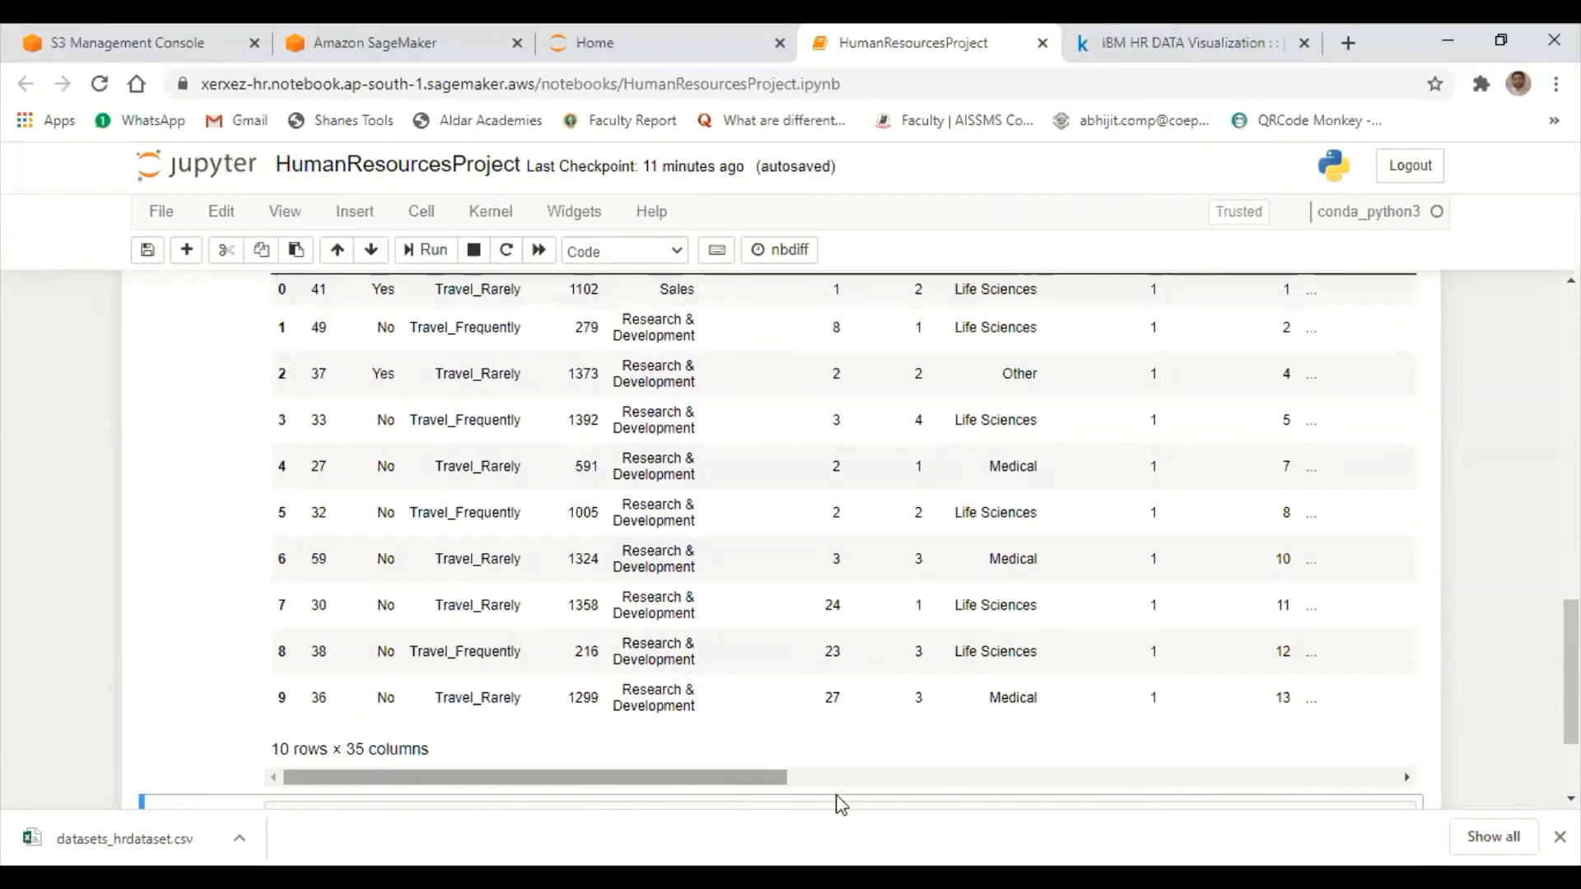
- Look through the remaining columns of the ten-row preview, compare them with the column listing, and return to the empty cell below
{"action": "scroll", "coordinate": [837, 793], "scroll_direction": "right", "scroll_amount": 4}
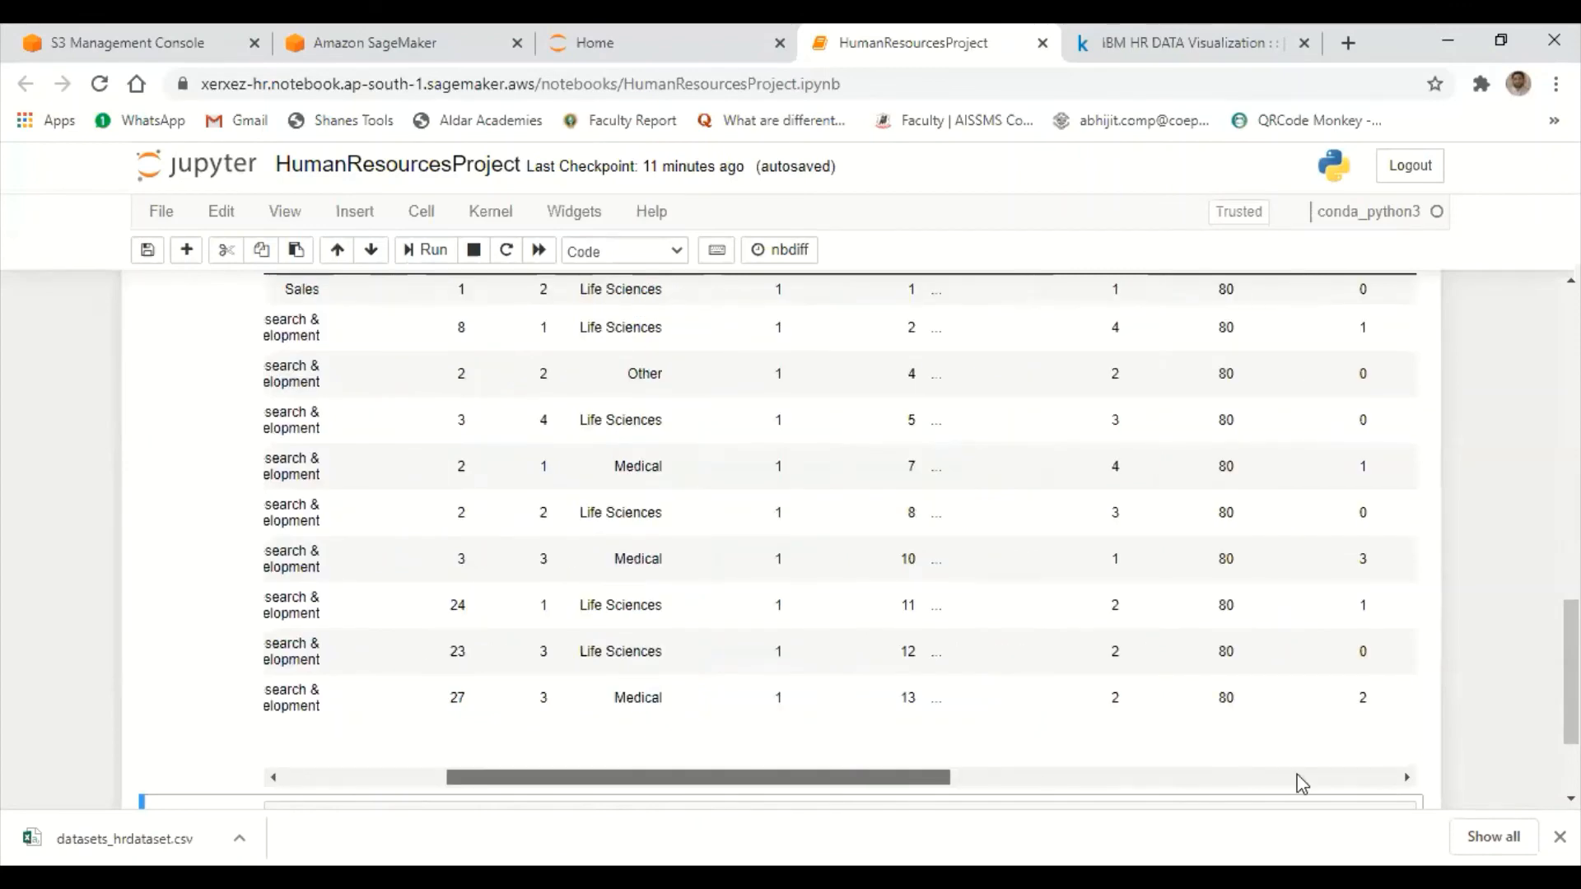
{"action": "scroll", "coordinate": [1298, 783], "scroll_direction": "right", "scroll_amount": 4}
{"action": "scroll", "coordinate": [245, 543], "scroll_direction": "right", "scroll_amount": 3}
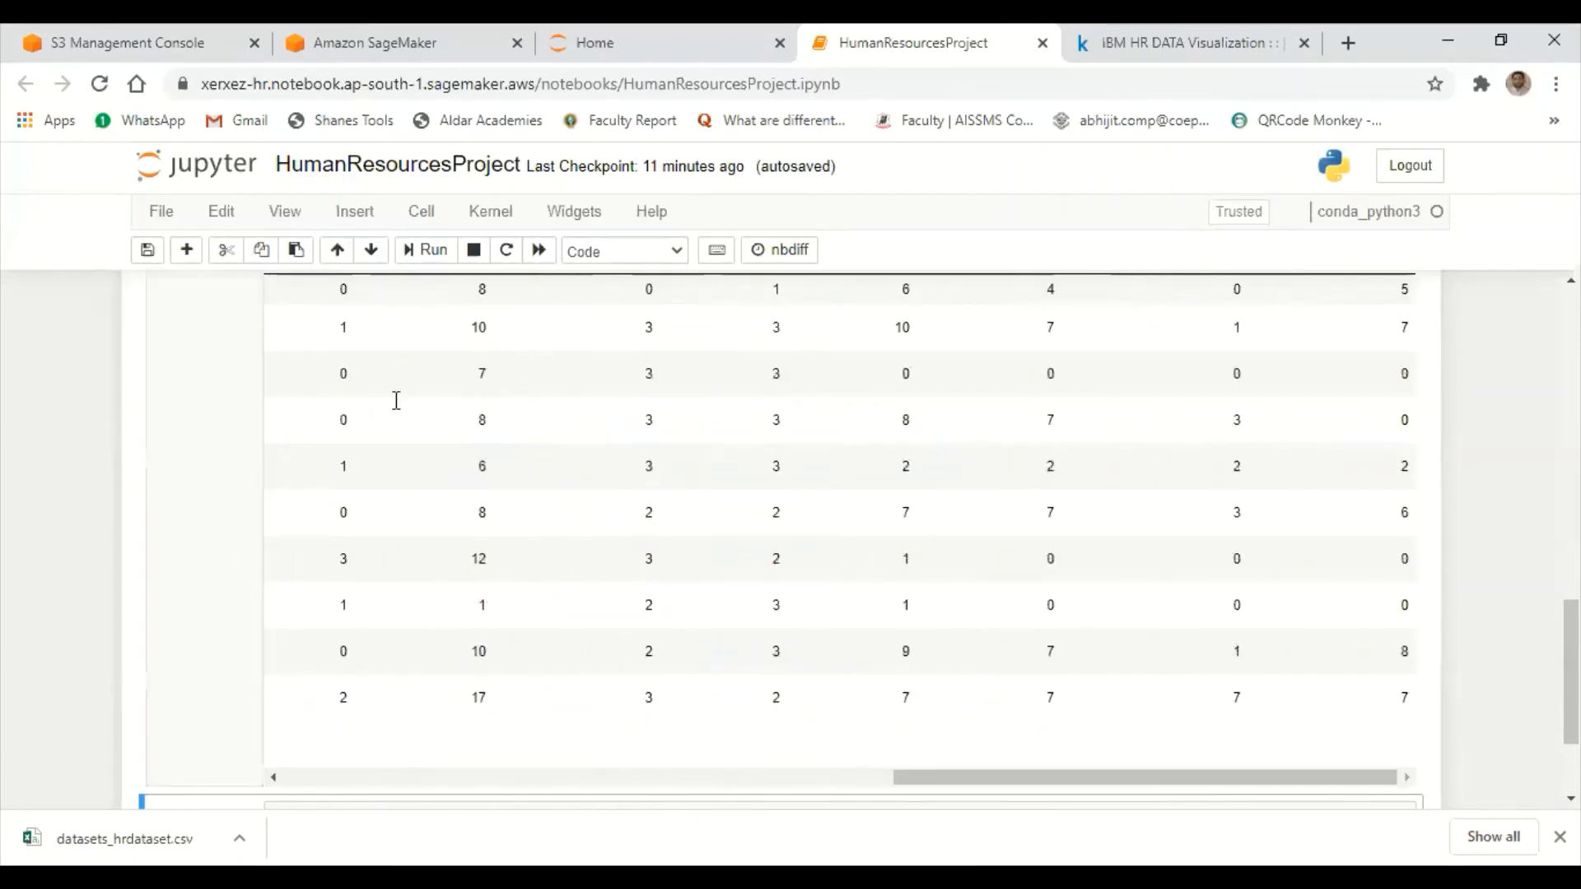
{"action": "scroll", "coordinate": [395, 399], "scroll_direction": "up", "scroll_amount": 5}
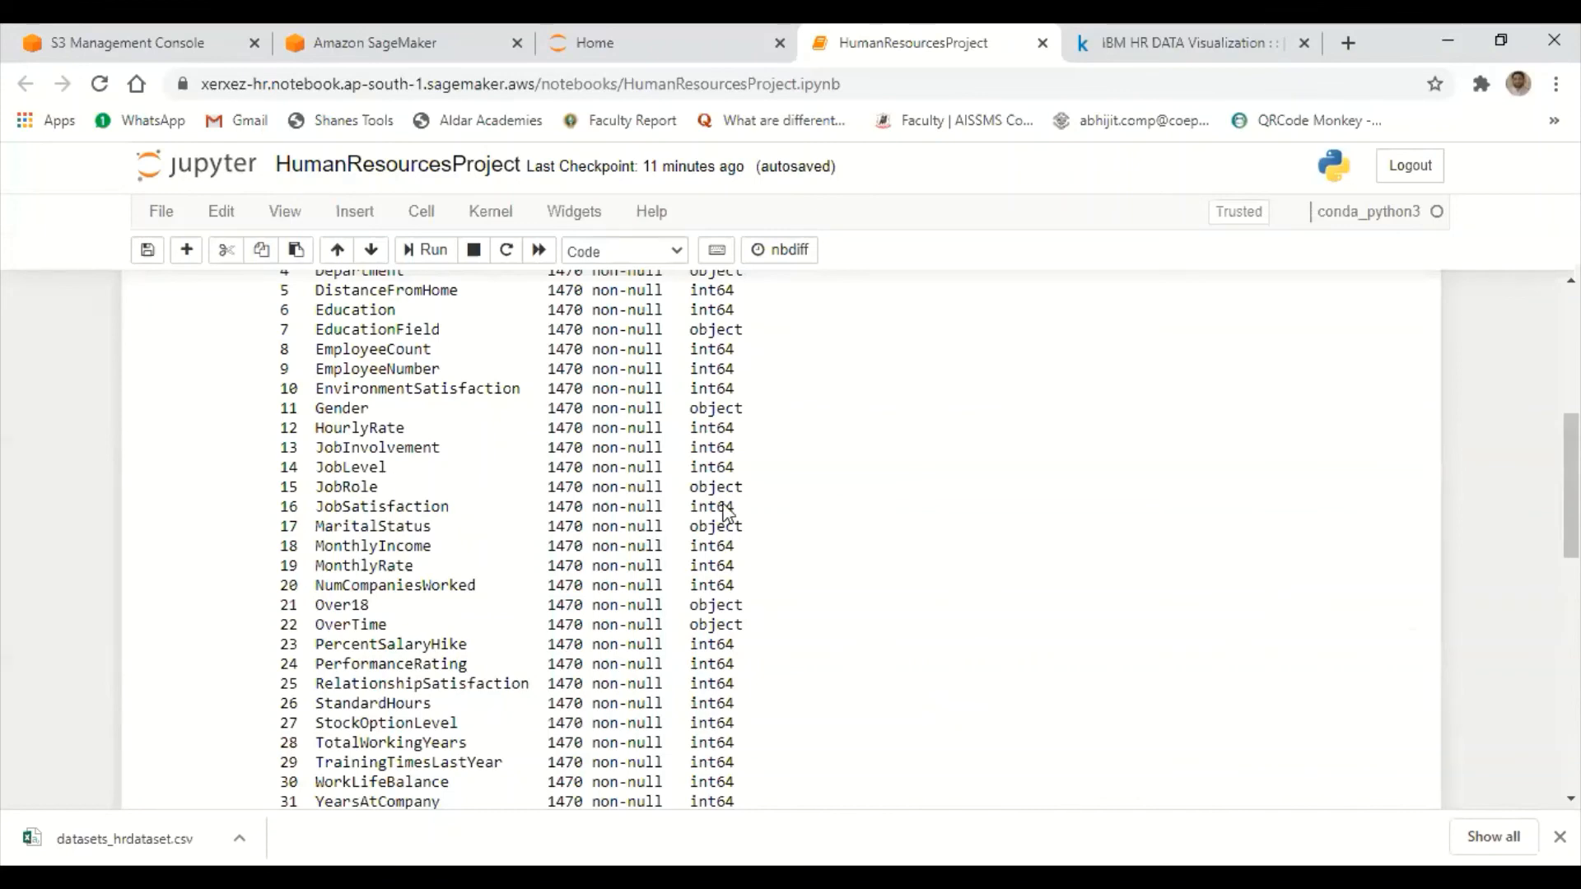
{"action": "scroll", "coordinate": [723, 511], "scroll_direction": "down", "scroll_amount": 10}
{"action": "left_click_drag", "start_coordinate": [974, 664], "coordinate": [922, 661]}
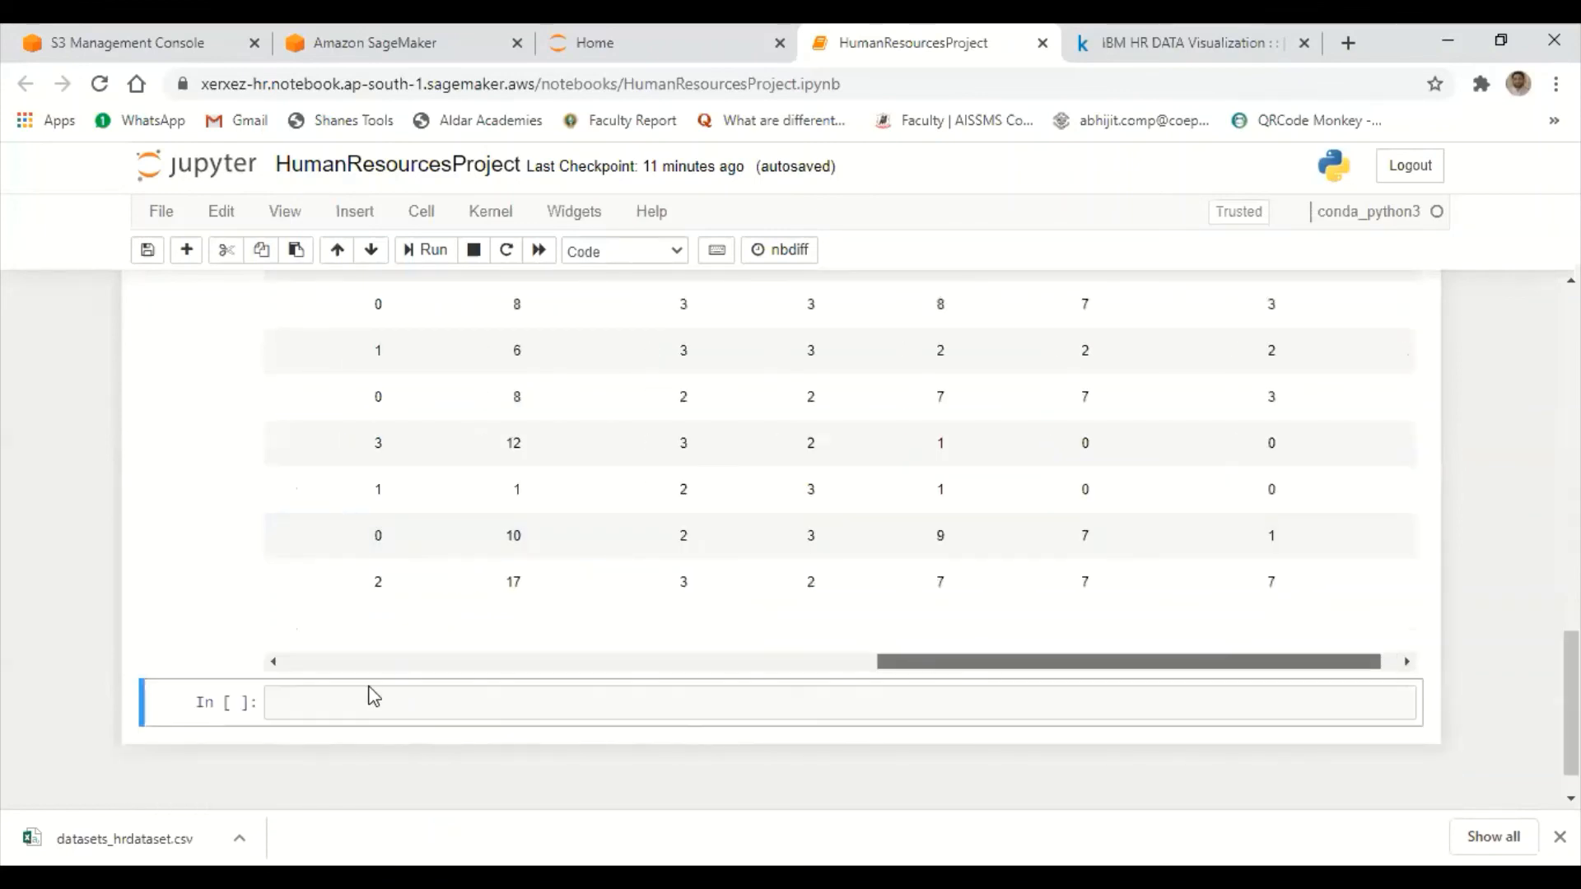
{"action": "scroll", "coordinate": [589, 486], "scroll_direction": "left", "scroll_amount": 10}
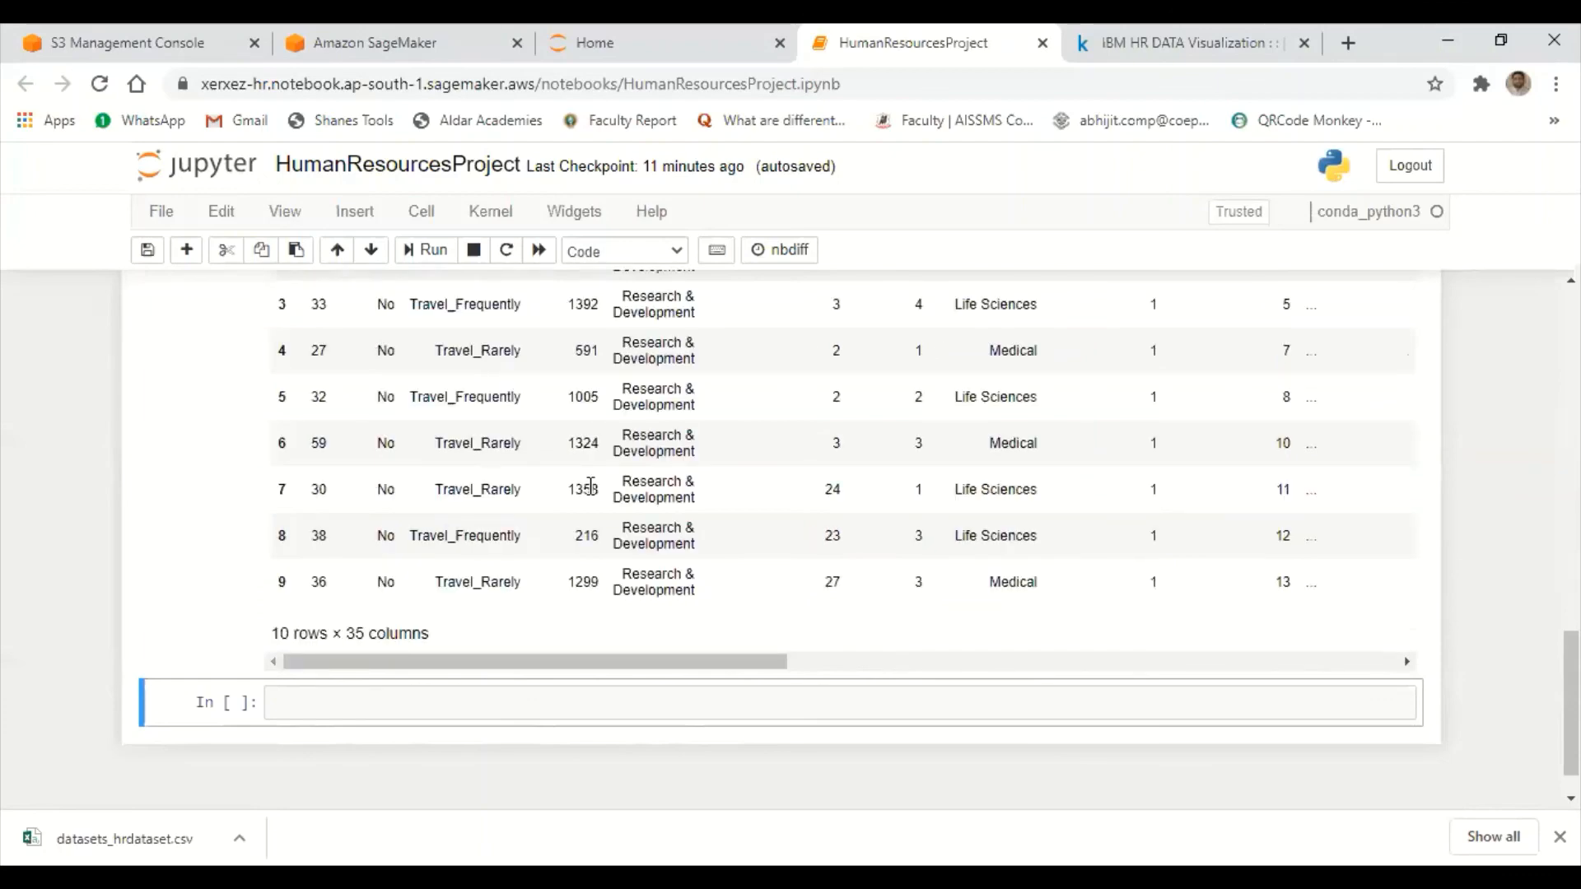
{"action": "scroll", "coordinate": [590, 487], "scroll_direction": "up", "scroll_amount": 4}
{"action": "scroll", "coordinate": [592, 494], "scroll_direction": "down", "scroll_amount": 3}
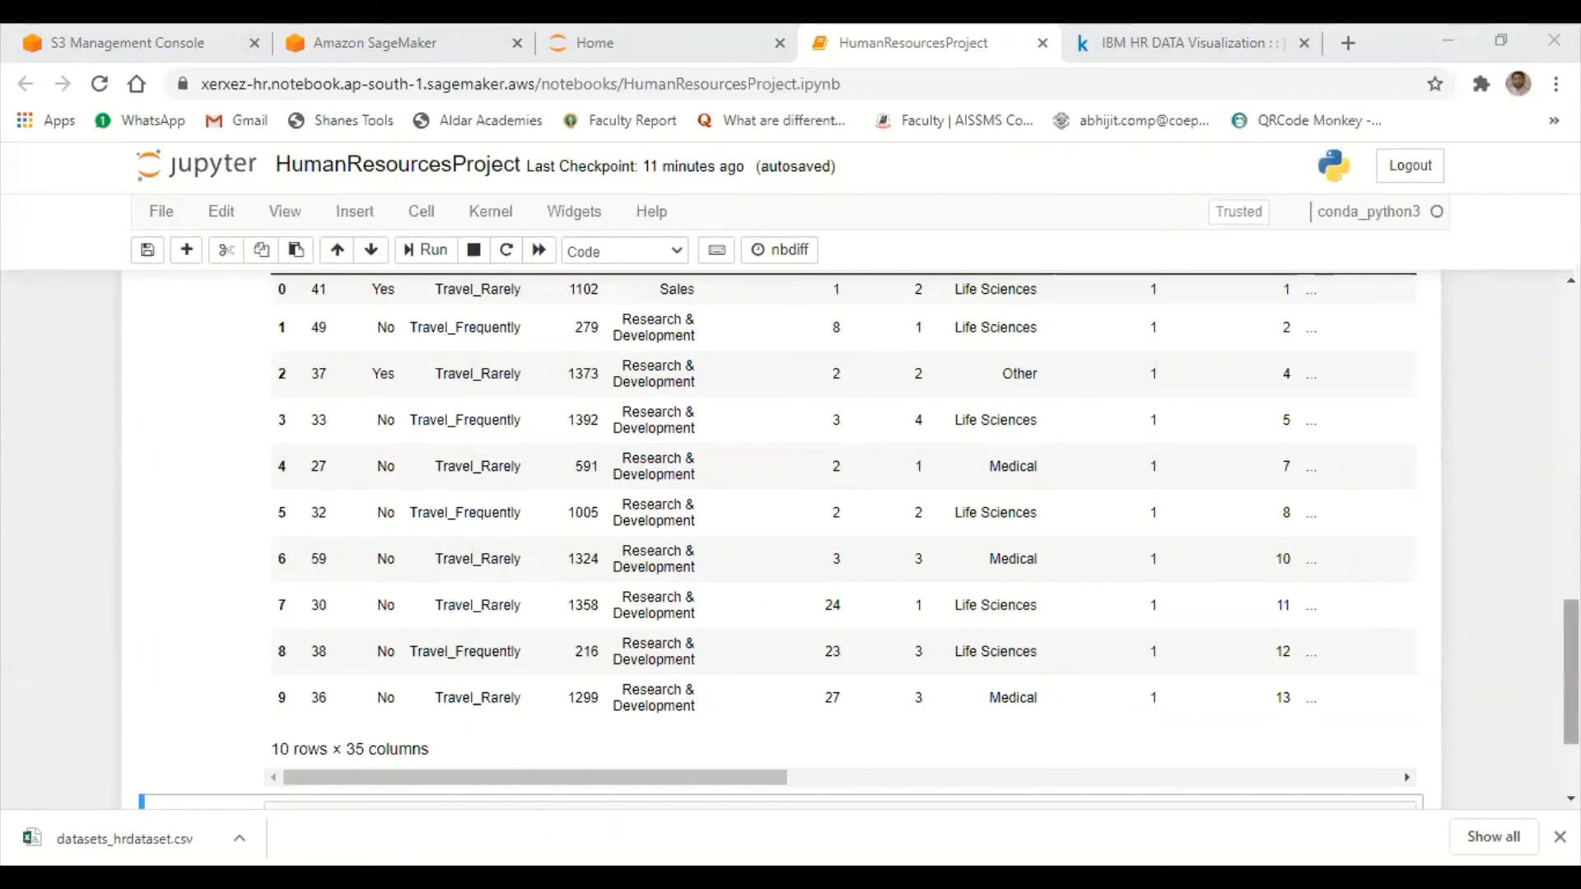
{"action": "scroll", "coordinate": [567, 457], "scroll_direction": "down", "scroll_amount": 2}
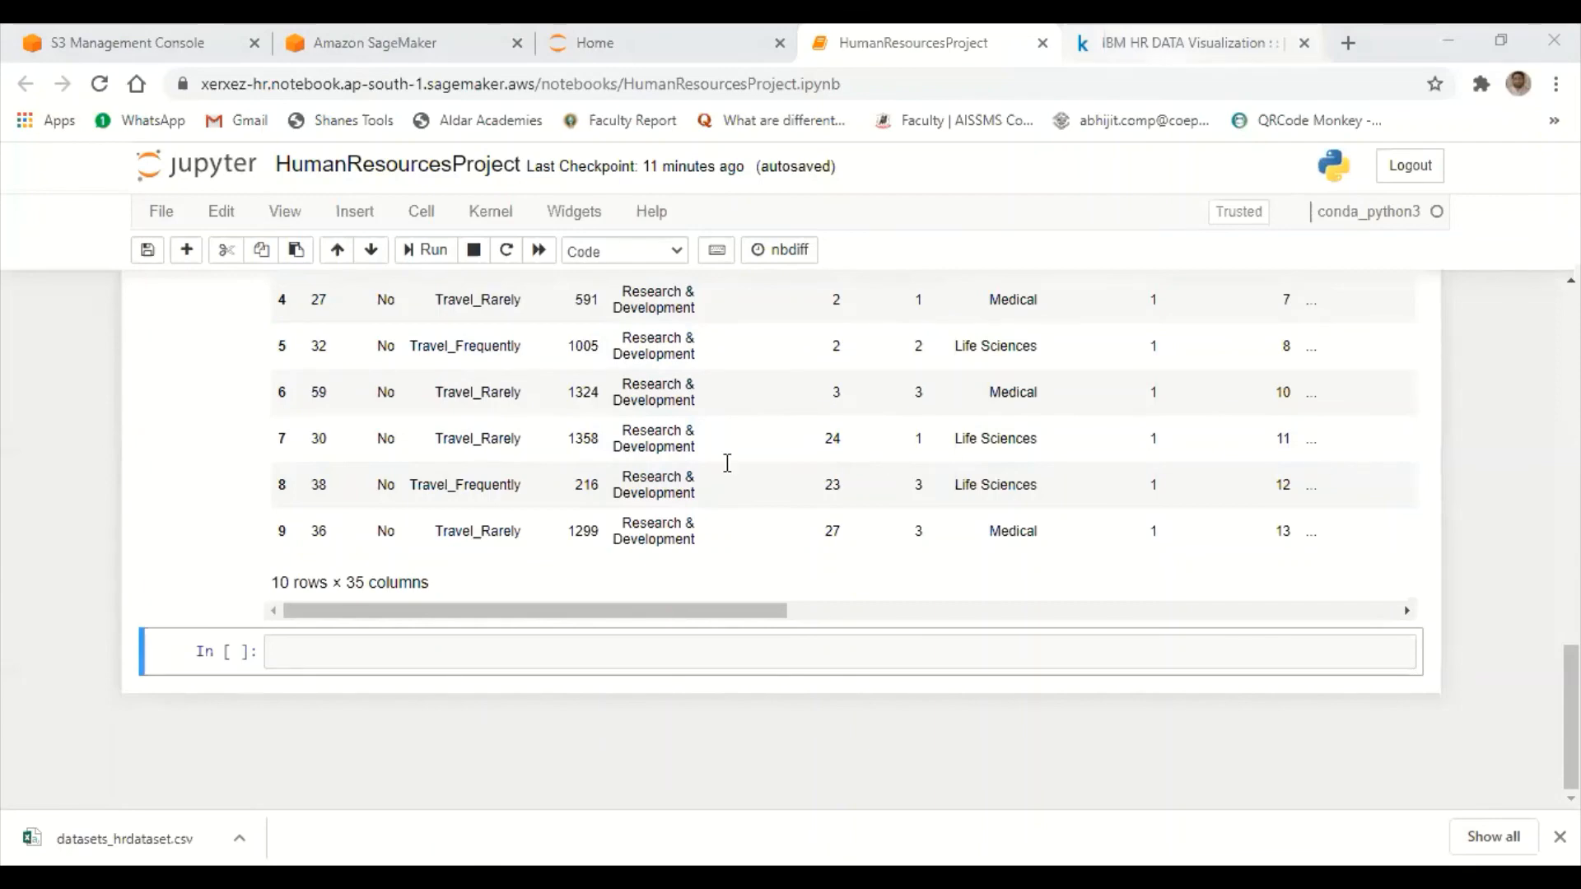
- Switch to the IBM HR DATA Visualization notebook on Kaggle and read the code for the number of unique values per column
{"action": "key", "text": "ctrl+Tab"}
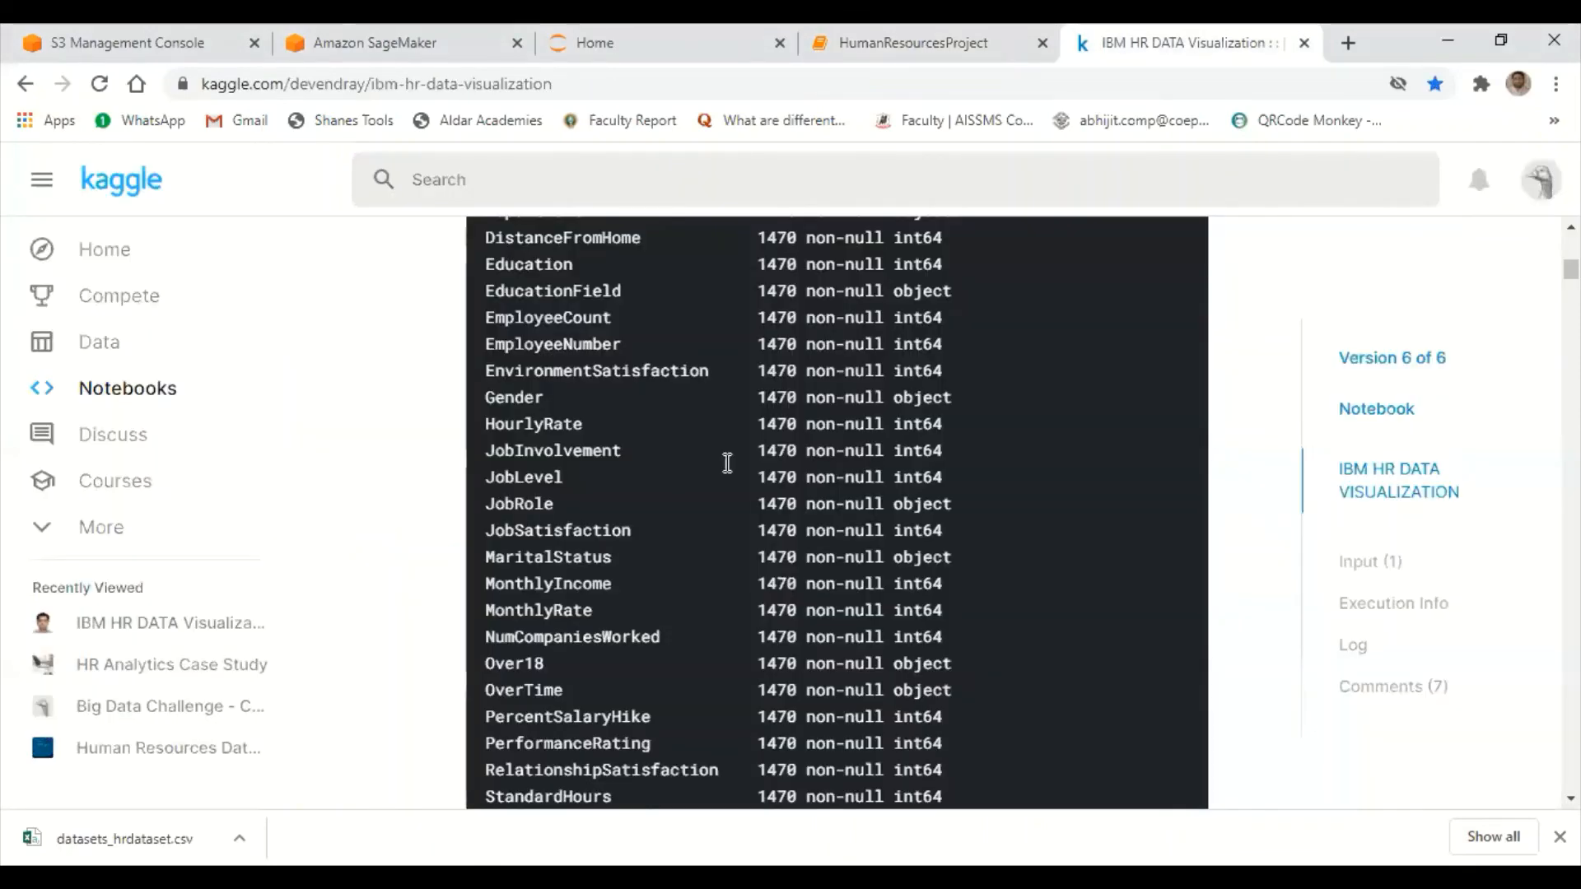
{"action": "scroll", "coordinate": [727, 463], "scroll_direction": "down", "scroll_amount": 4}
{"action": "scroll", "coordinate": [727, 463], "scroll_direction": "down", "scroll_amount": 10}
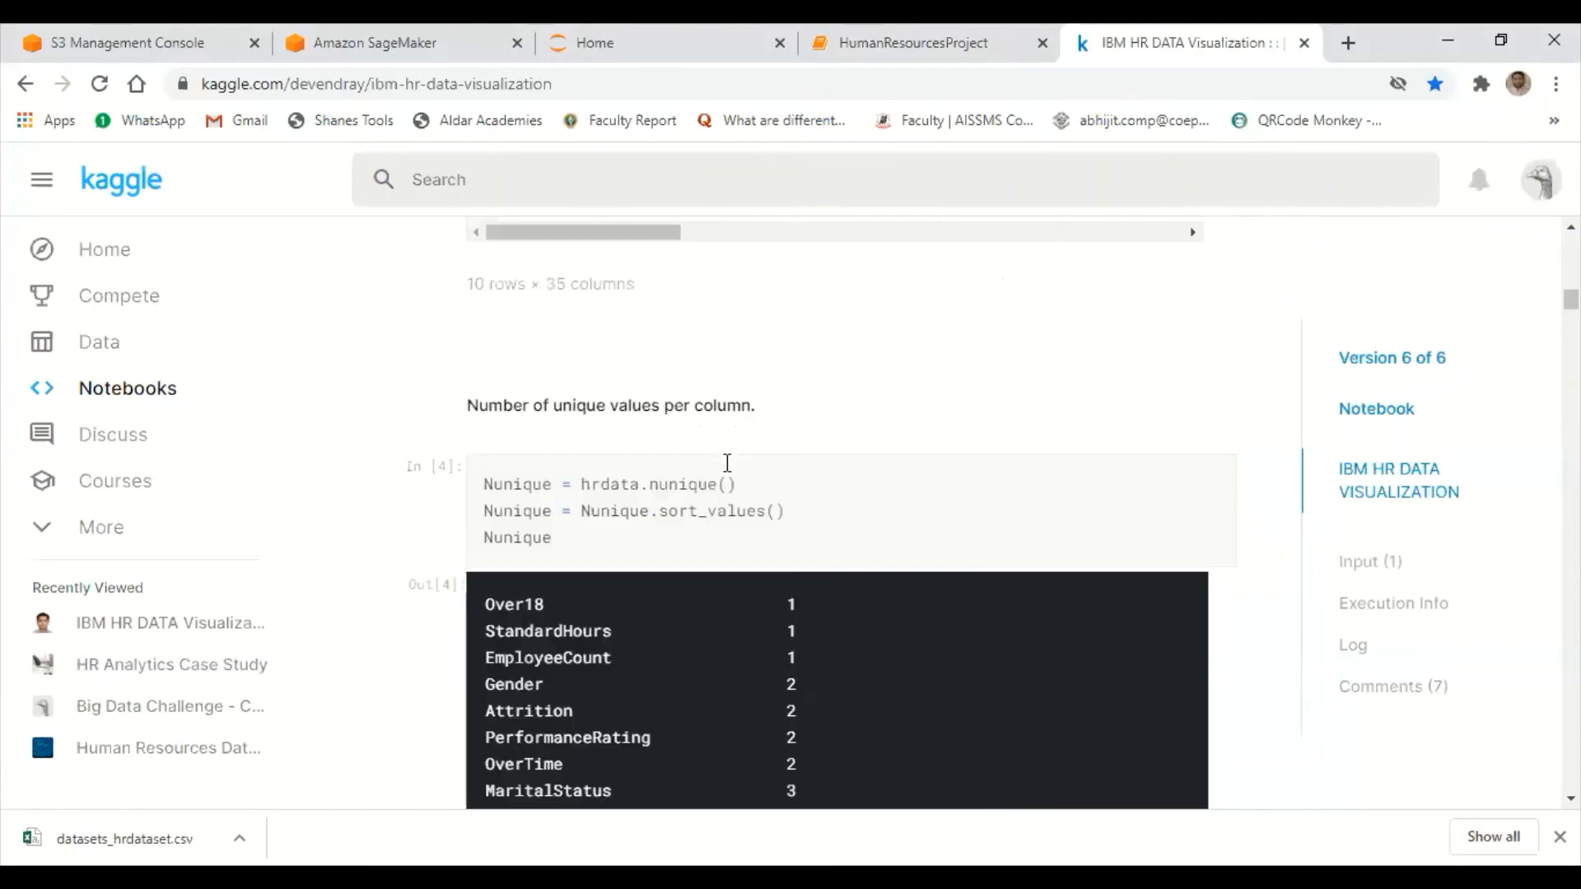
{"action": "scroll", "coordinate": [728, 463], "scroll_direction": "down", "scroll_amount": 2}
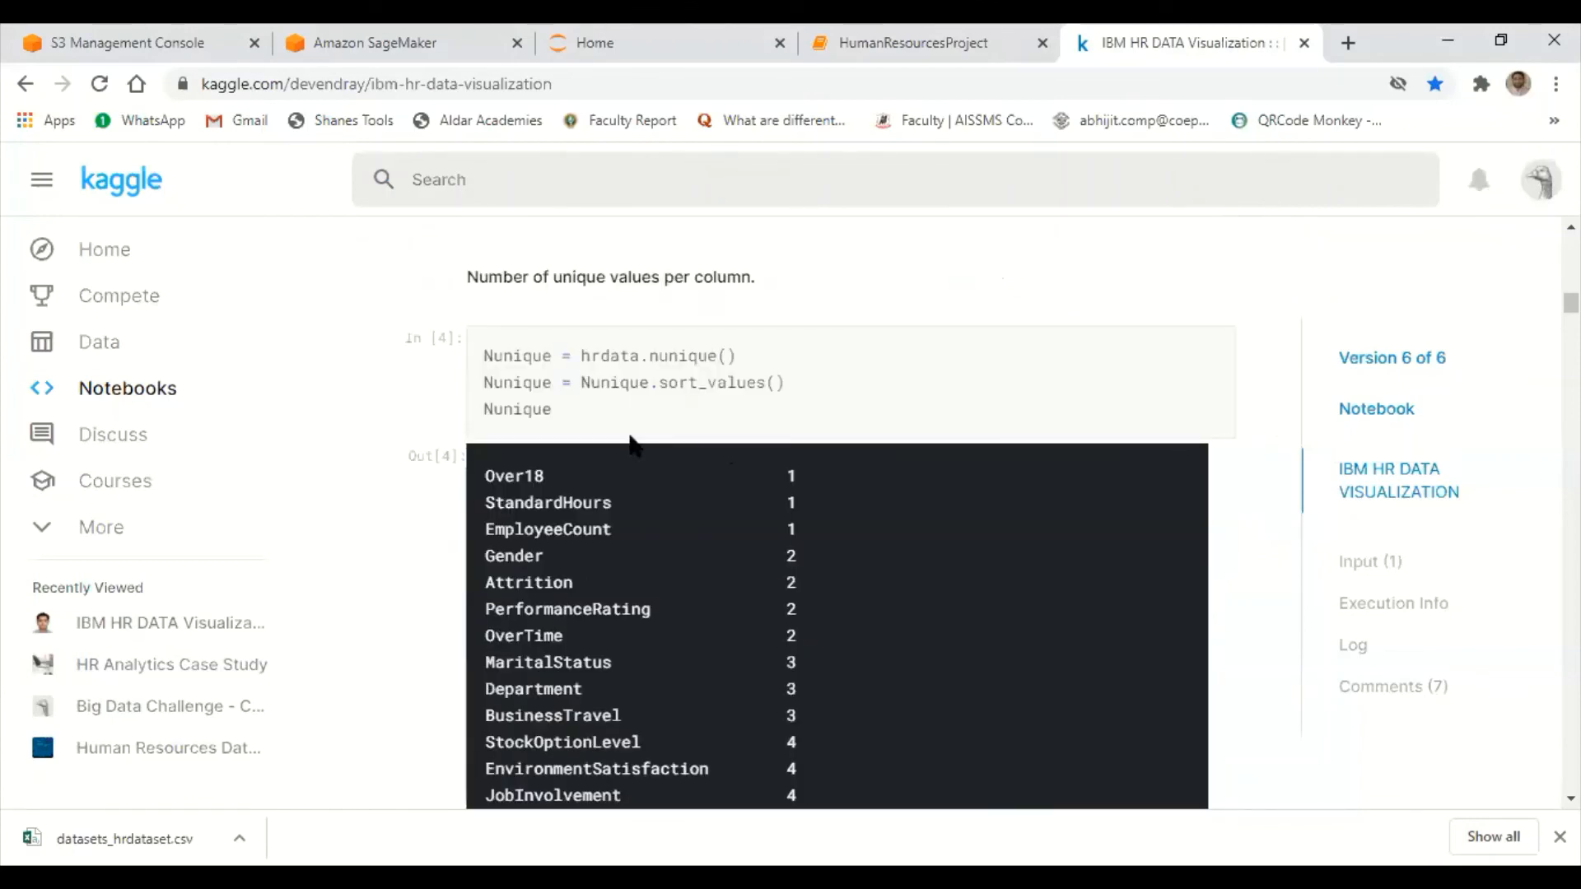
{"action": "scroll", "coordinate": [633, 445], "scroll_direction": "down", "scroll_amount": 5}
{"action": "scroll", "coordinate": [632, 444], "scroll_direction": "up", "scroll_amount": 6}
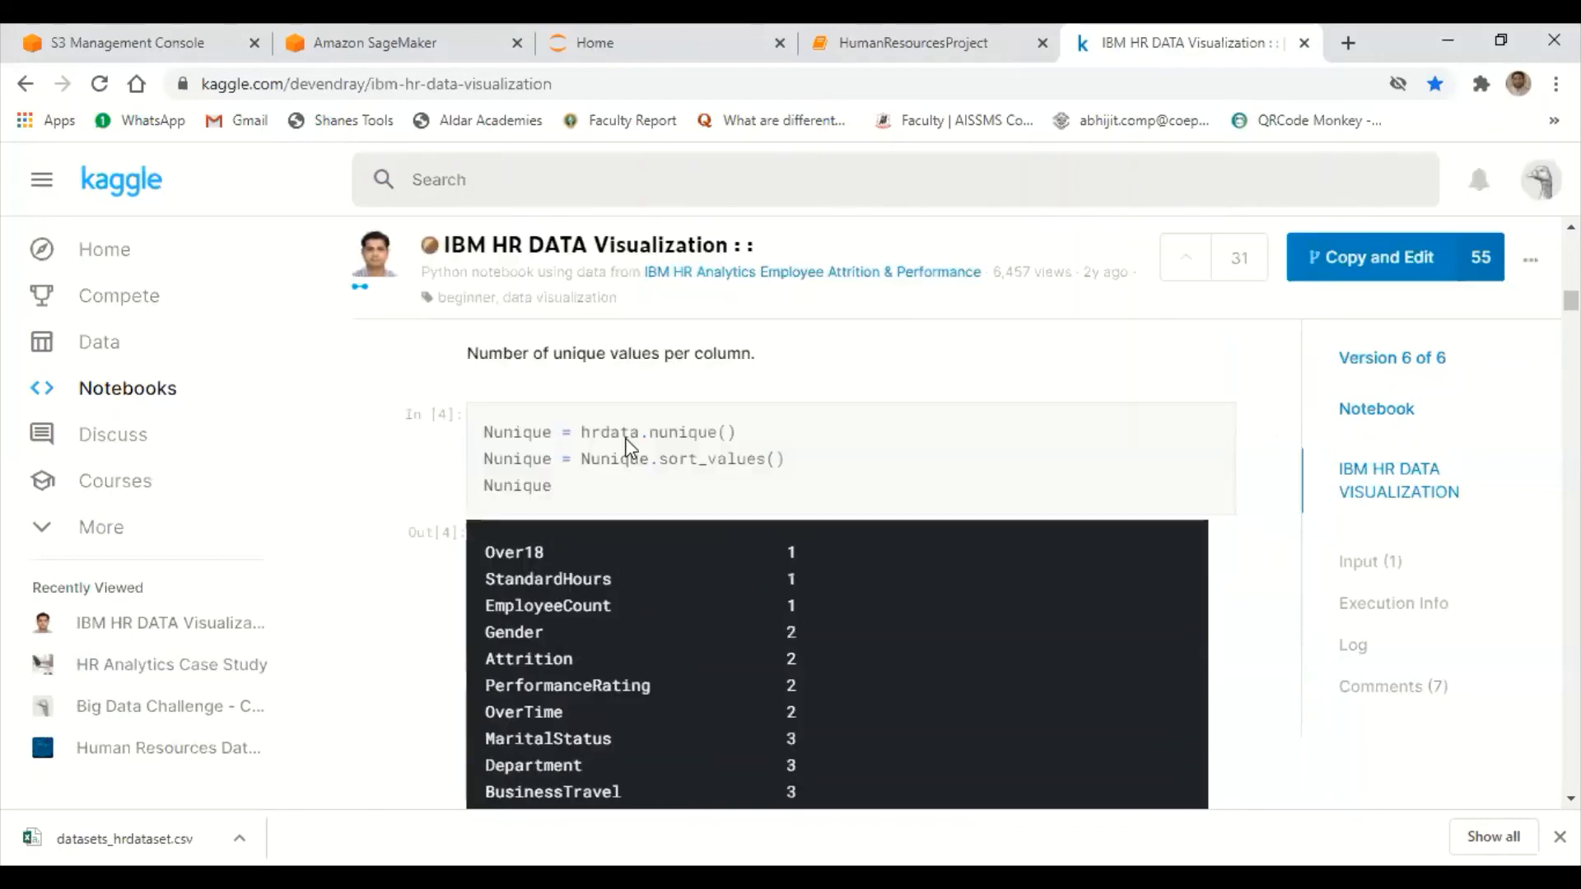
- Copy the Nunique code, which counts and sorts unique values per column, from Kaggle into the HumanResourcesProject notebook's empty cell and run it
{"action": "scroll", "coordinate": [568, 487], "scroll_direction": "up", "scroll_amount": 1}
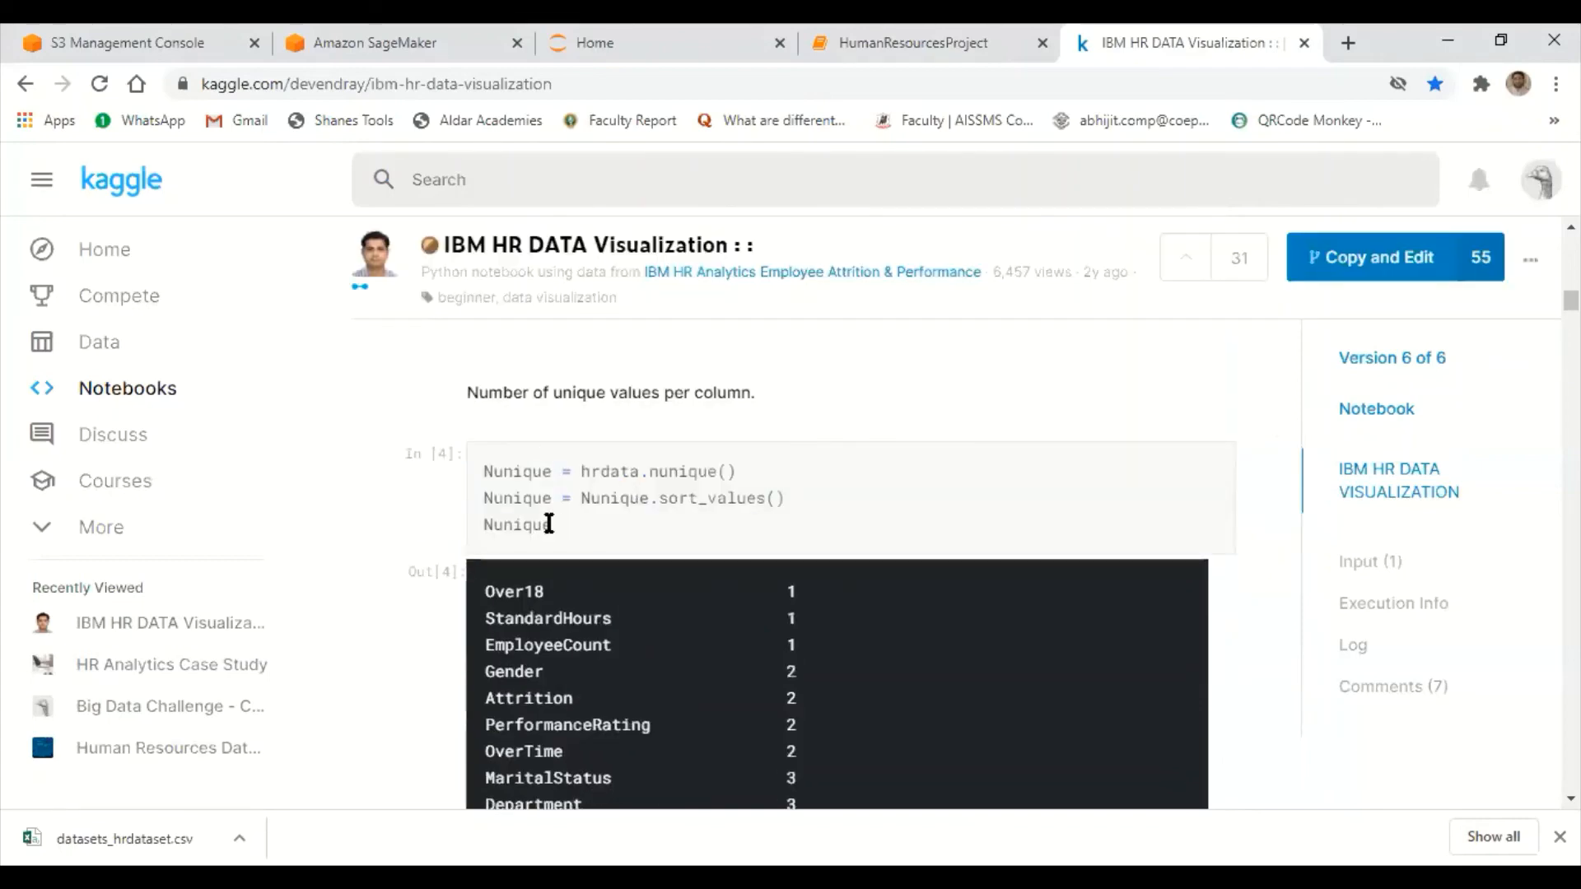
{"action": "left_click_drag", "start_coordinate": [554, 527], "coordinate": [482, 462]}
{"action": "key", "text": "ctrl+c"}
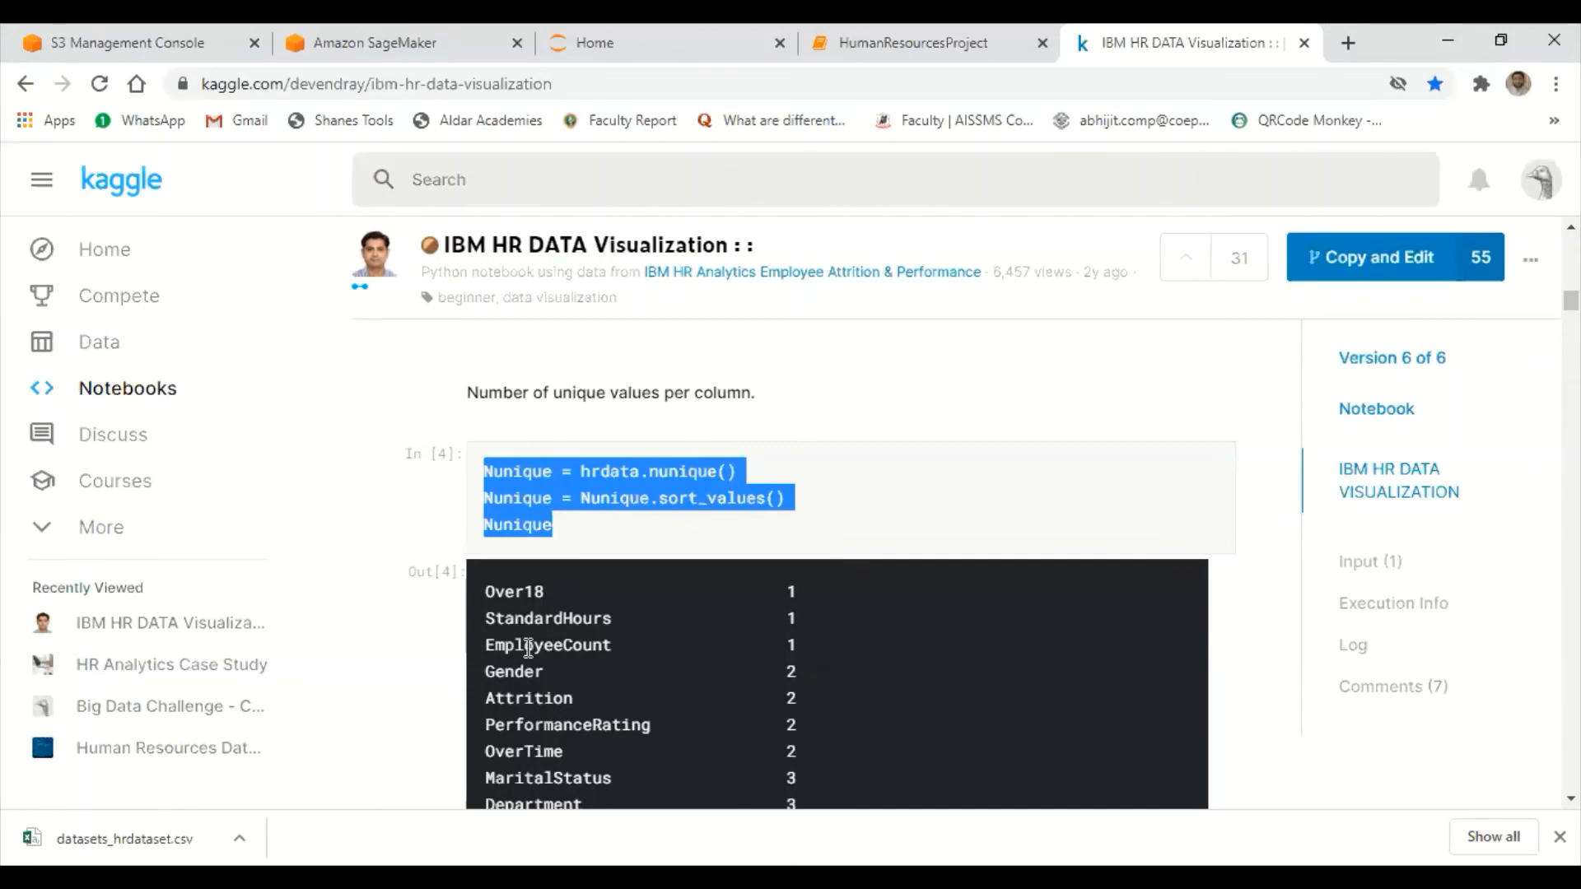
{"action": "key", "text": "ctrl+shift+Tab"}
{"action": "key", "text": "ctrl+v"}
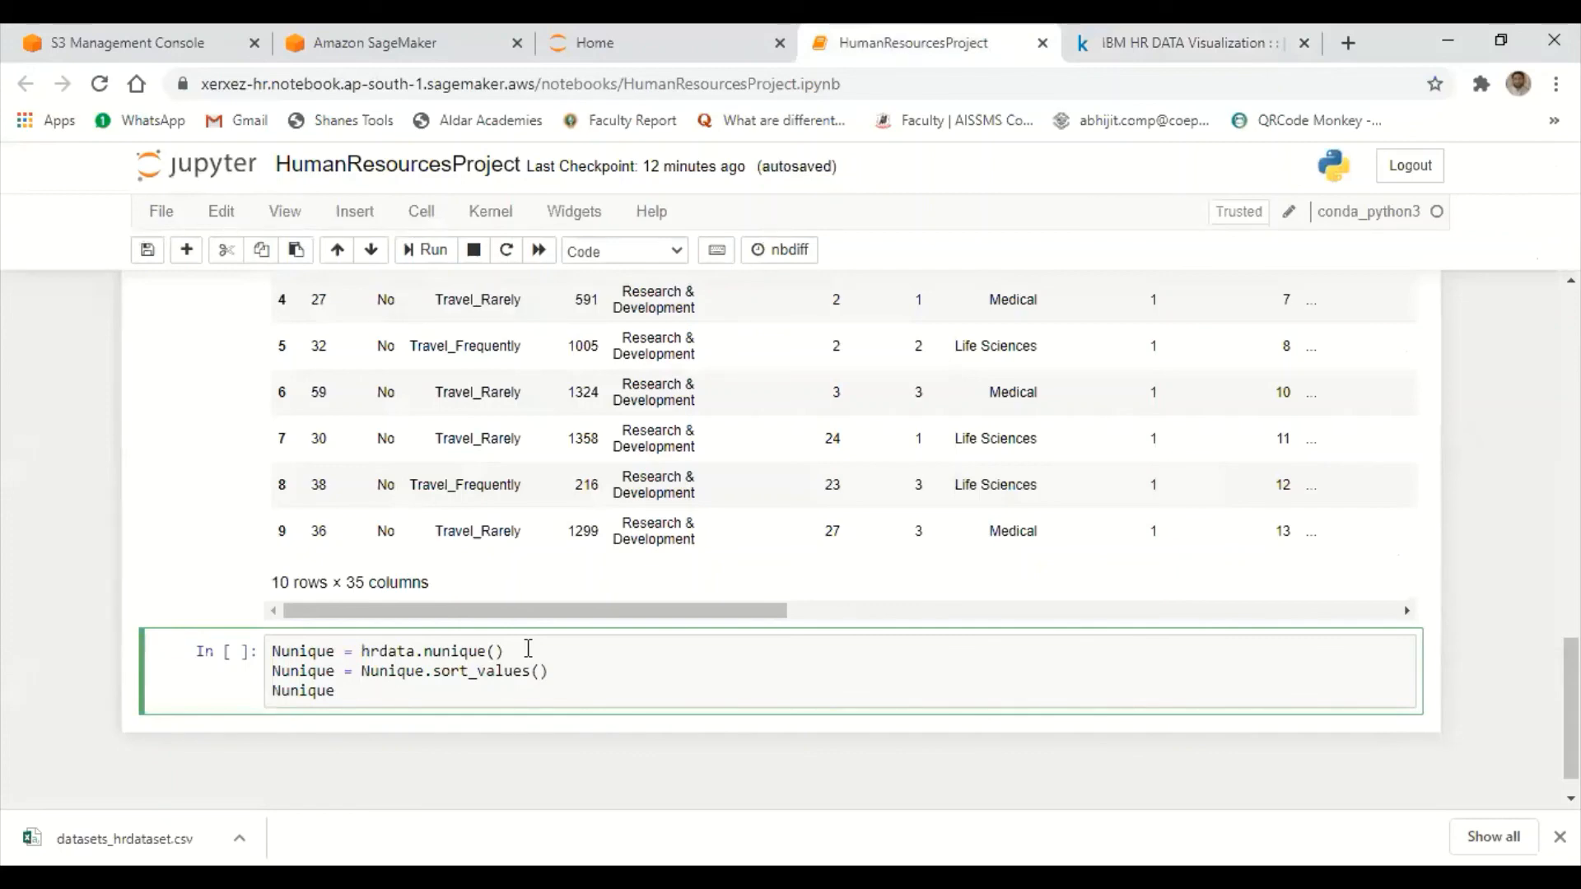
{"action": "key", "text": "shift+Return"}
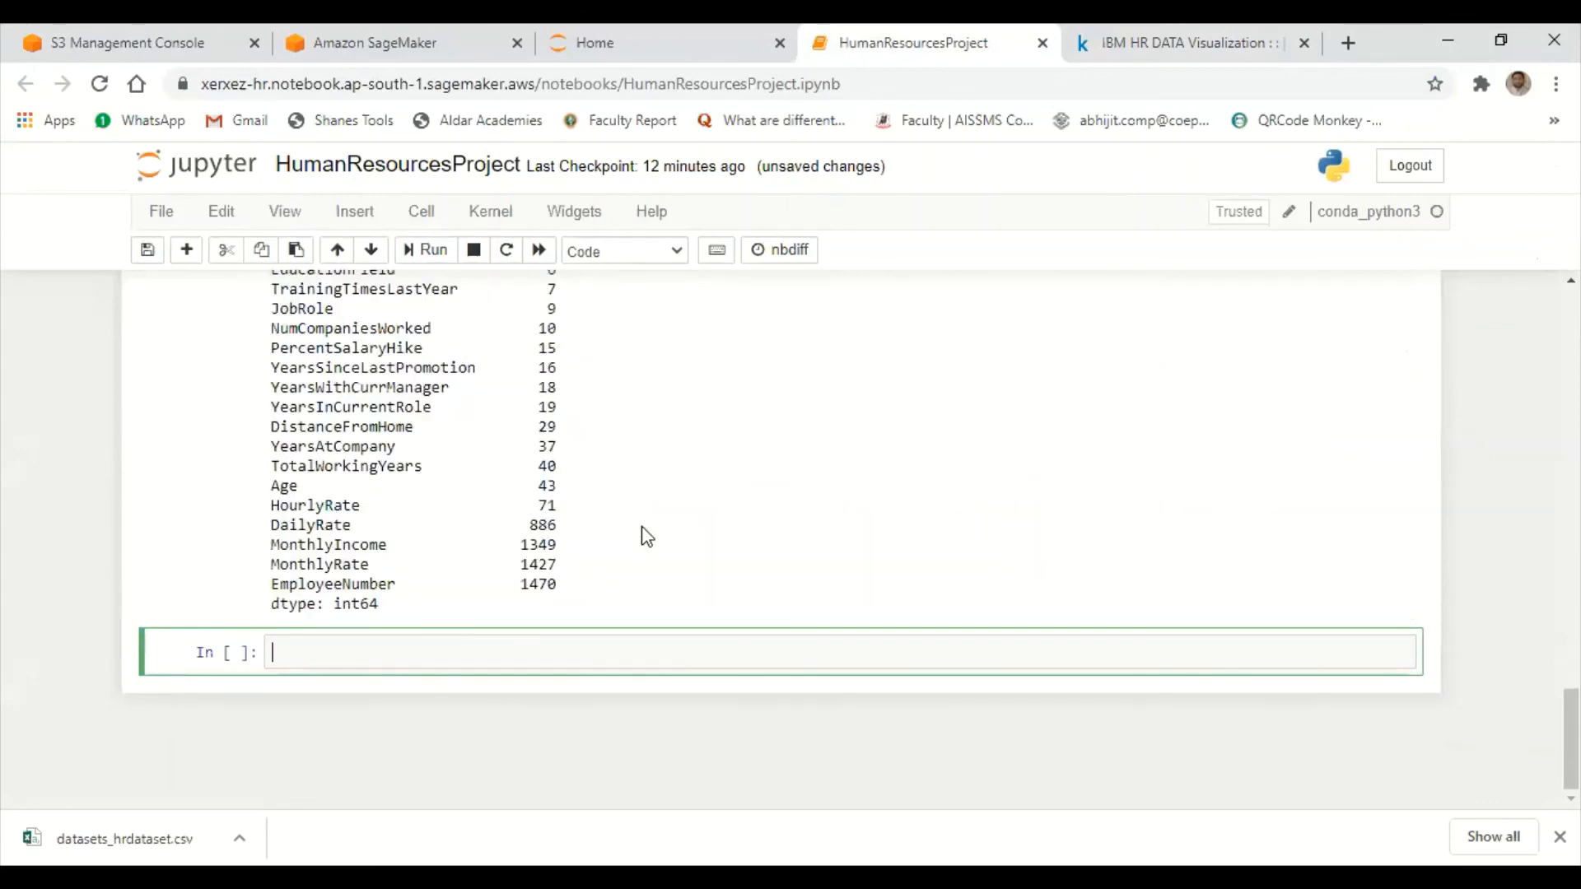
- Examine the sorted unique-value counts per column from Over18 to EmployeeNumber, compare them with the Nunique code, and return to the empty cell
{"action": "scroll", "coordinate": [646, 536], "scroll_direction": "up", "scroll_amount": 3}
{"action": "scroll", "coordinate": [646, 535], "scroll_direction": "up", "scroll_amount": 4}
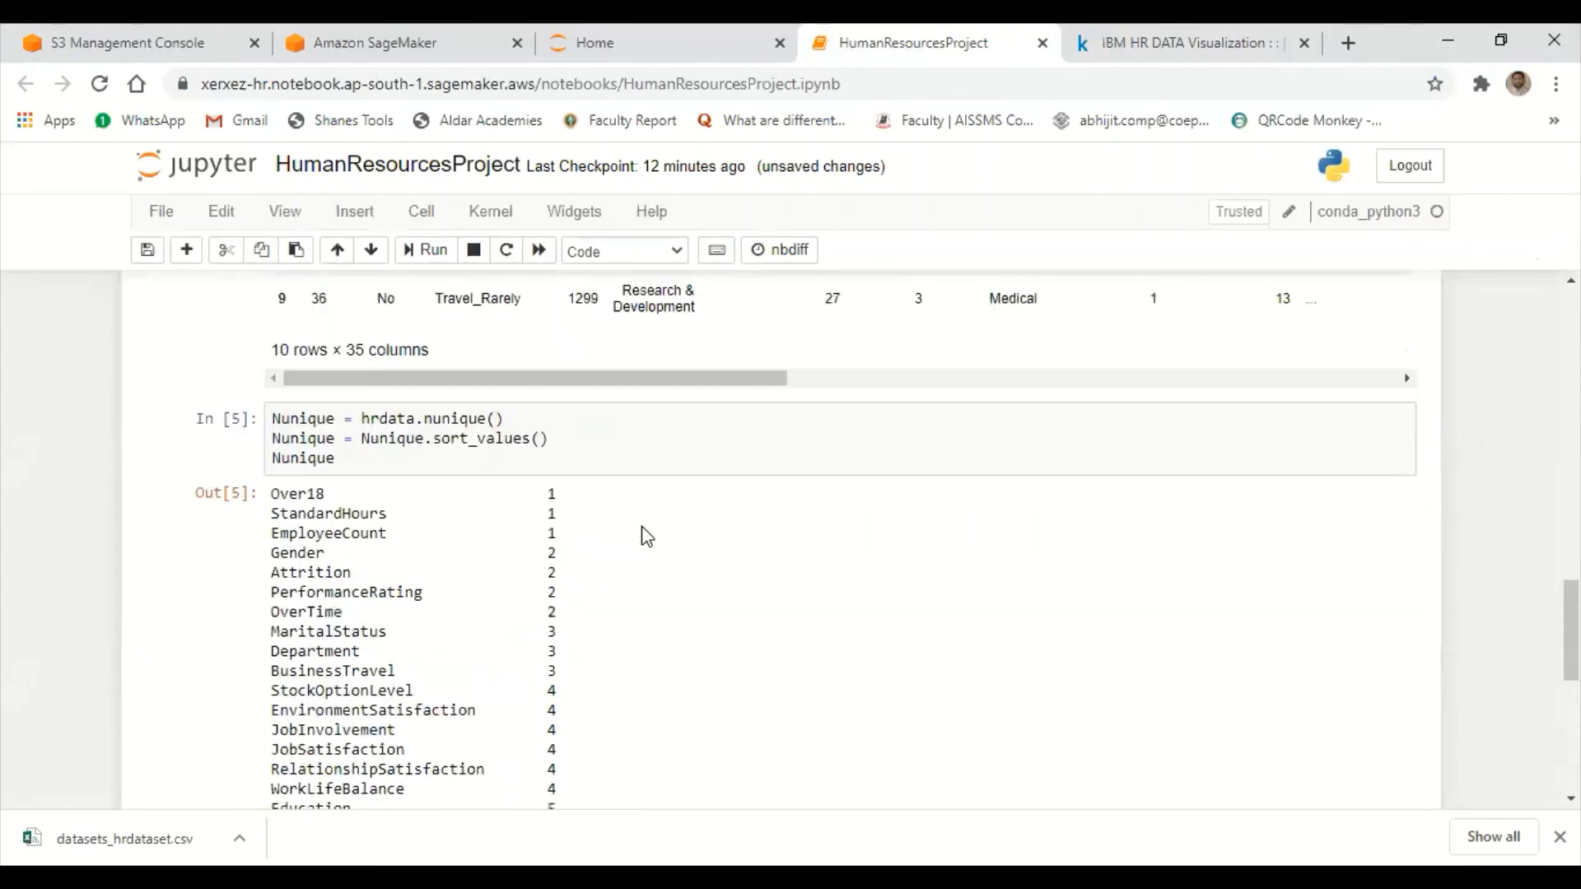
{"action": "scroll", "coordinate": [646, 535], "scroll_direction": "down", "scroll_amount": 1}
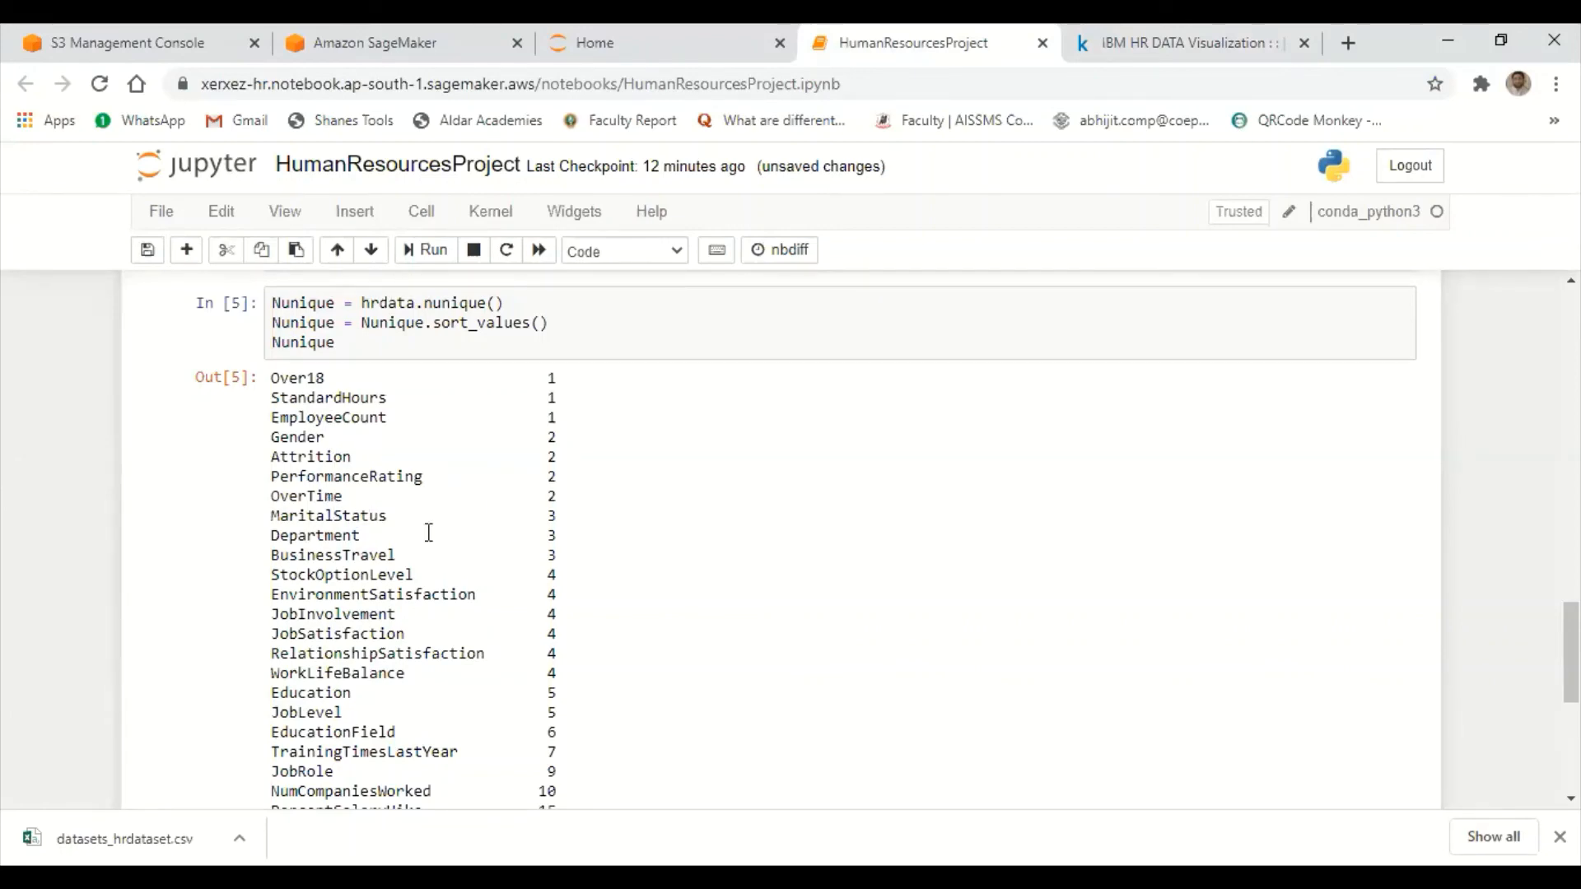
{"action": "scroll", "coordinate": [428, 533], "scroll_direction": "down", "scroll_amount": 2}
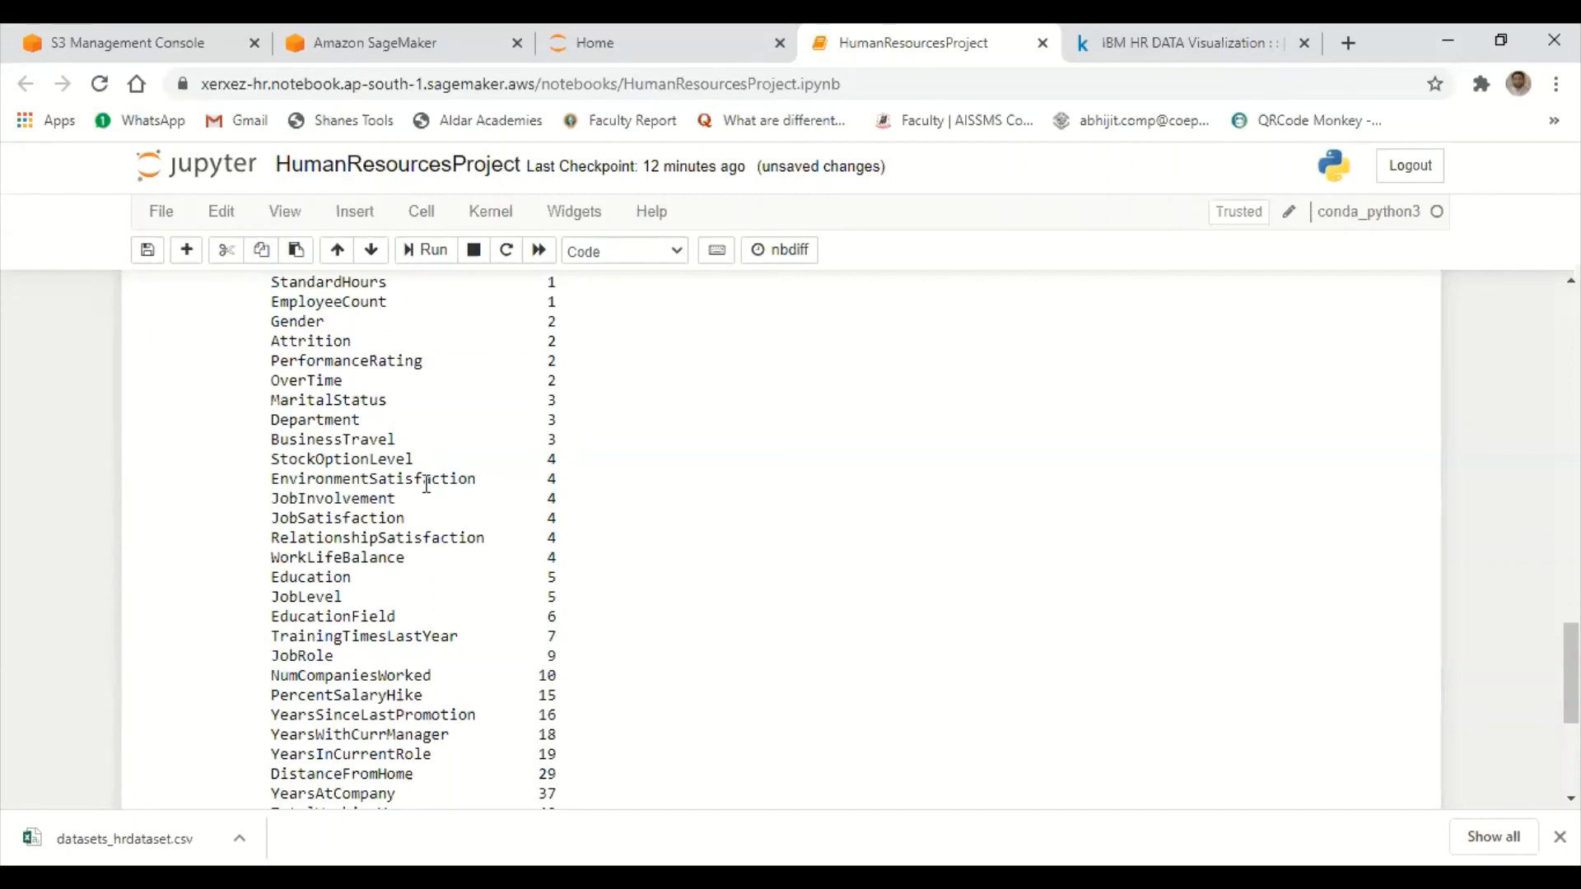
{"action": "scroll", "coordinate": [427, 484], "scroll_direction": "down", "scroll_amount": 2}
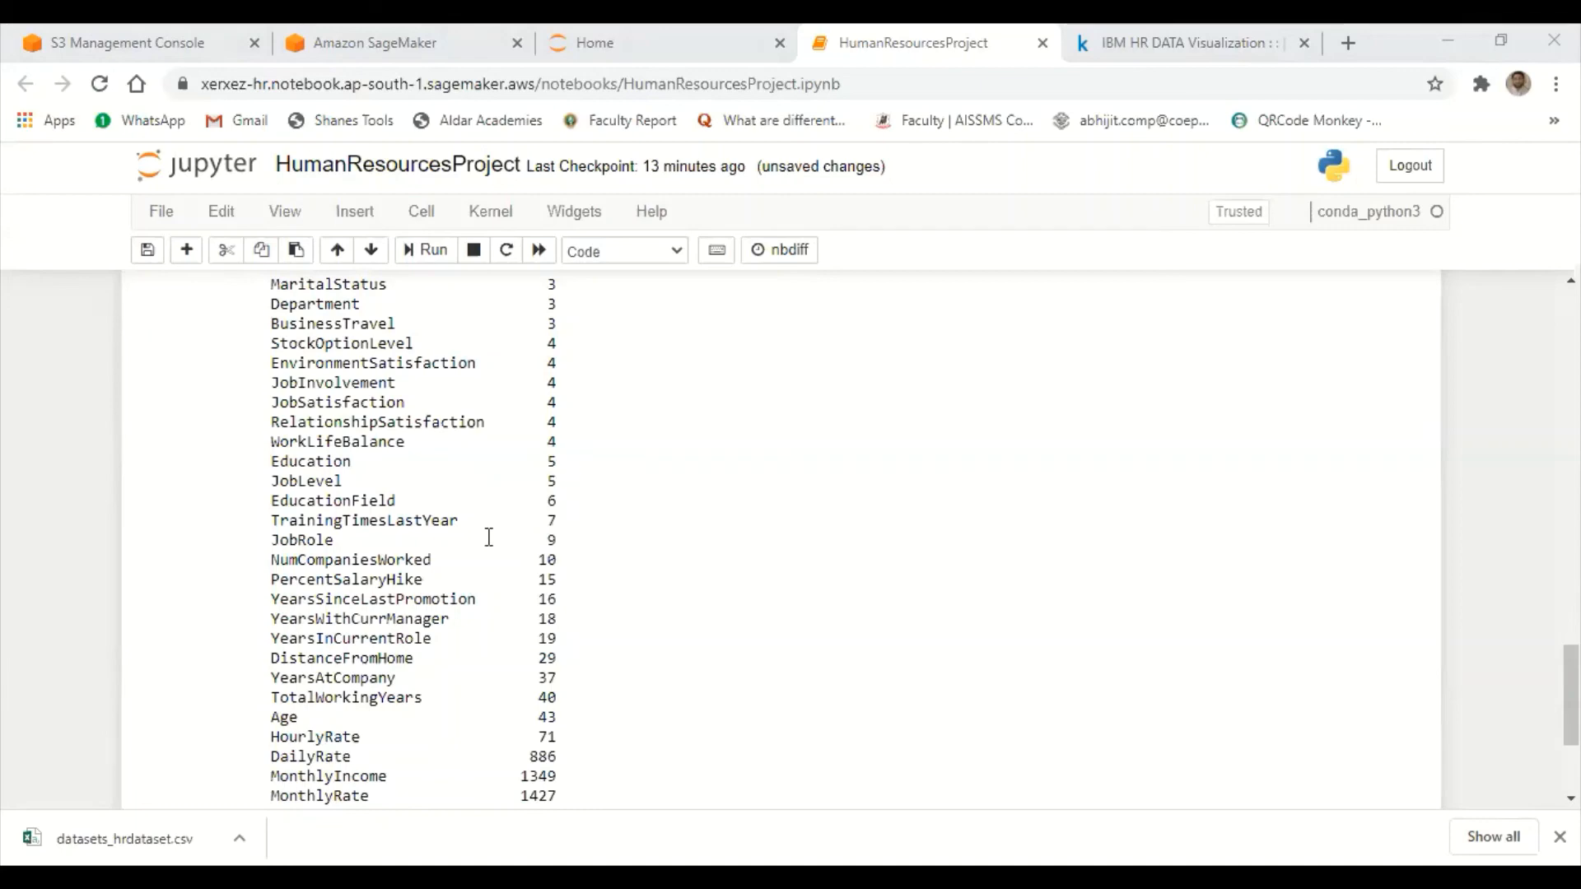
{"action": "scroll", "coordinate": [483, 615], "scroll_direction": "down", "scroll_amount": 2}
{"action": "scroll", "coordinate": [445, 565], "scroll_direction": "up", "scroll_amount": 2}
{"action": "scroll", "coordinate": [442, 560], "scroll_direction": "up", "scroll_amount": 5}
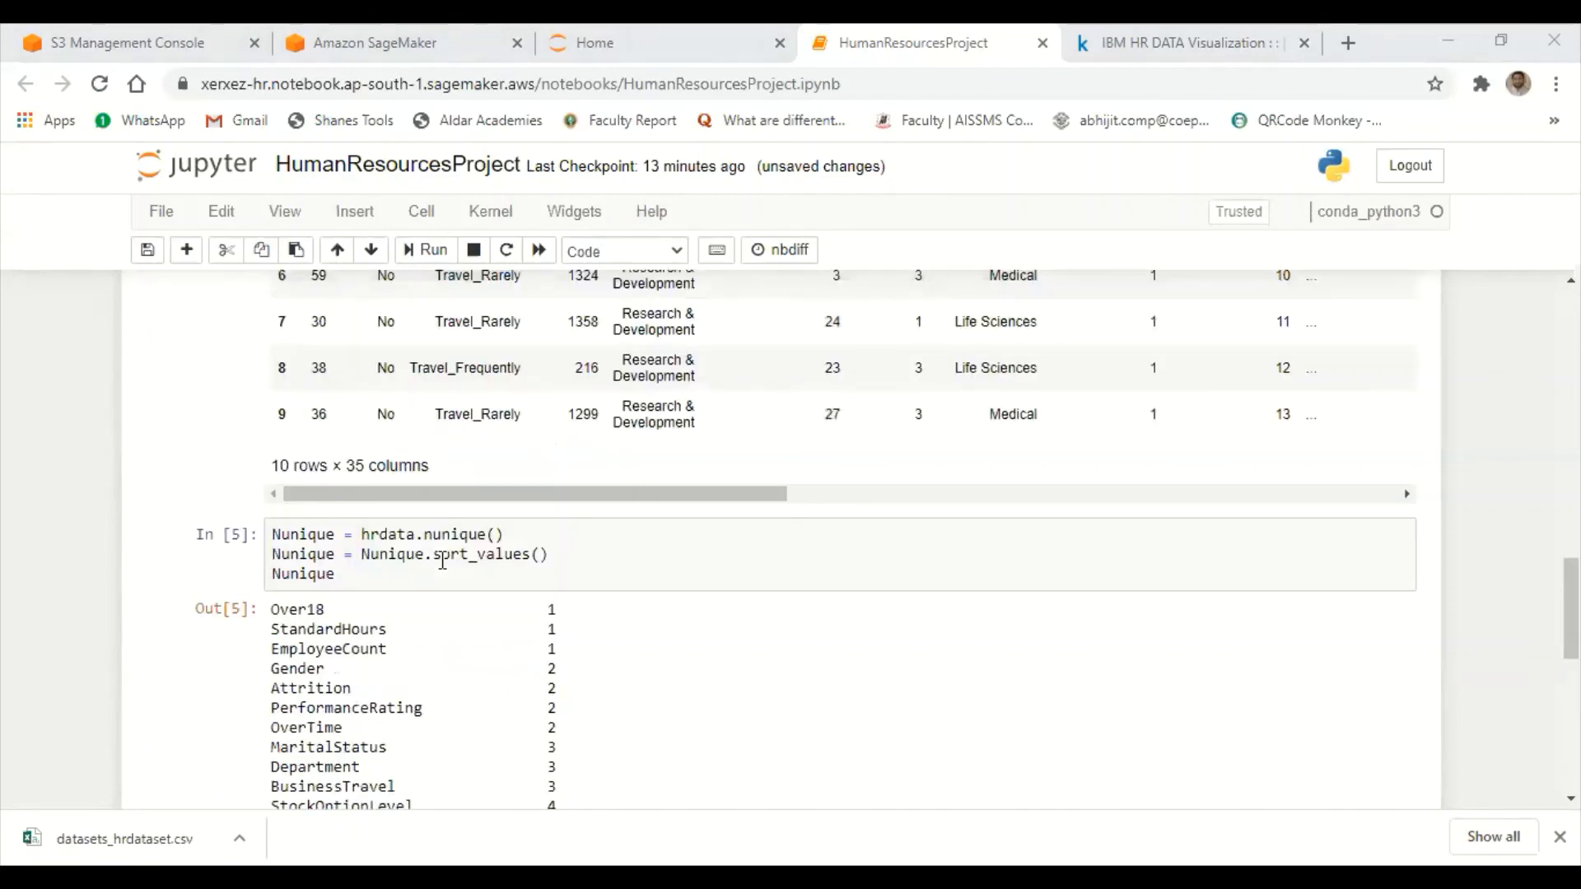
{"action": "scroll", "coordinate": [430, 622], "scroll_direction": "down", "scroll_amount": 1}
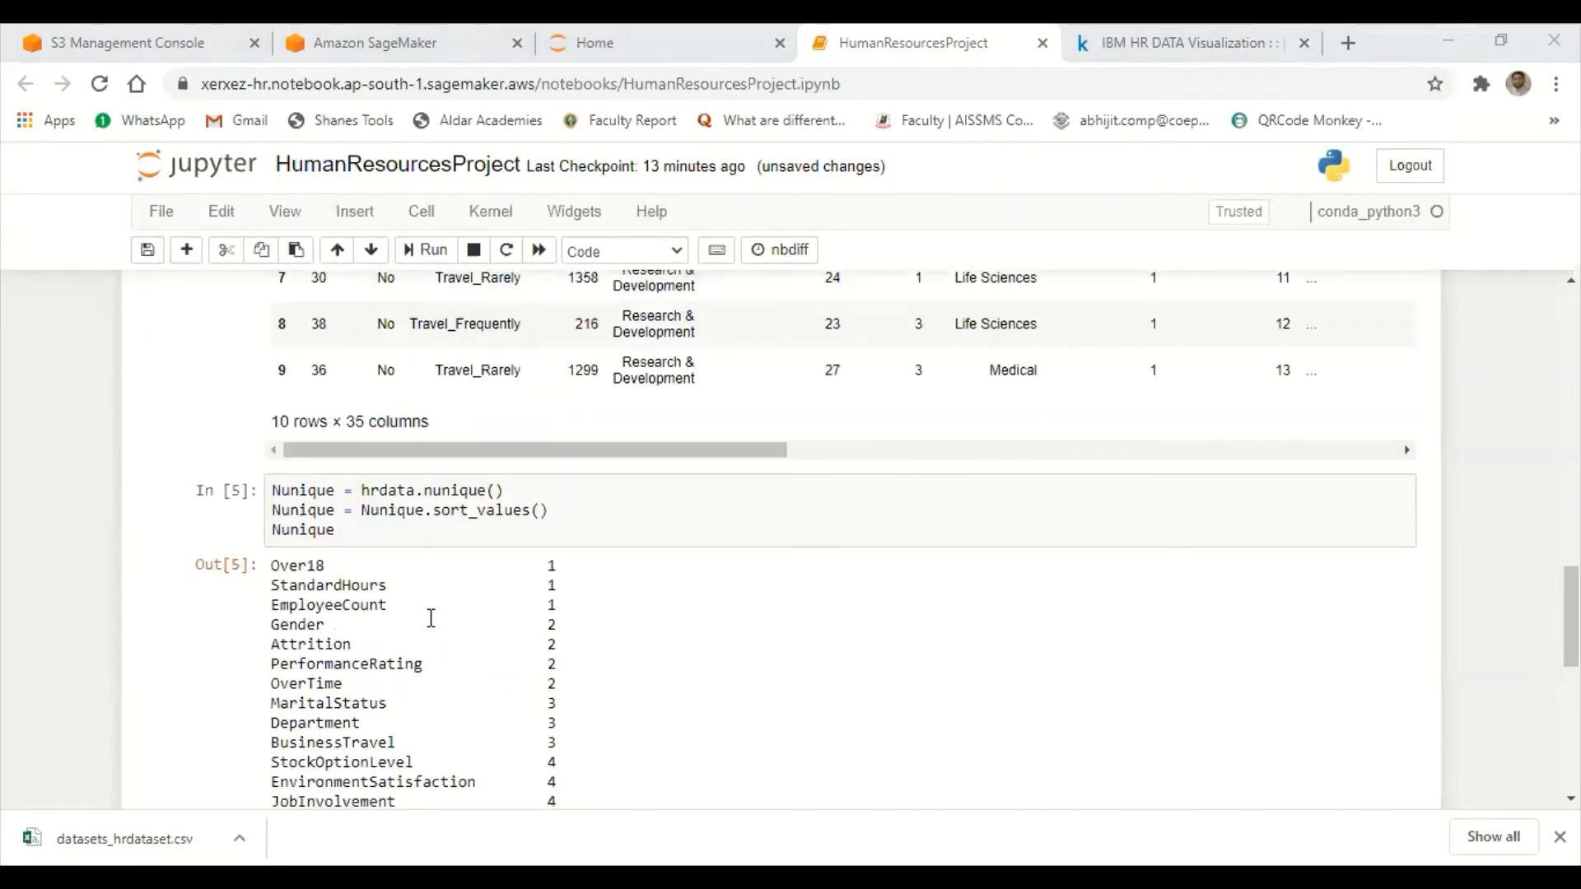
{"action": "scroll", "coordinate": [425, 630], "scroll_direction": "down", "scroll_amount": 7}
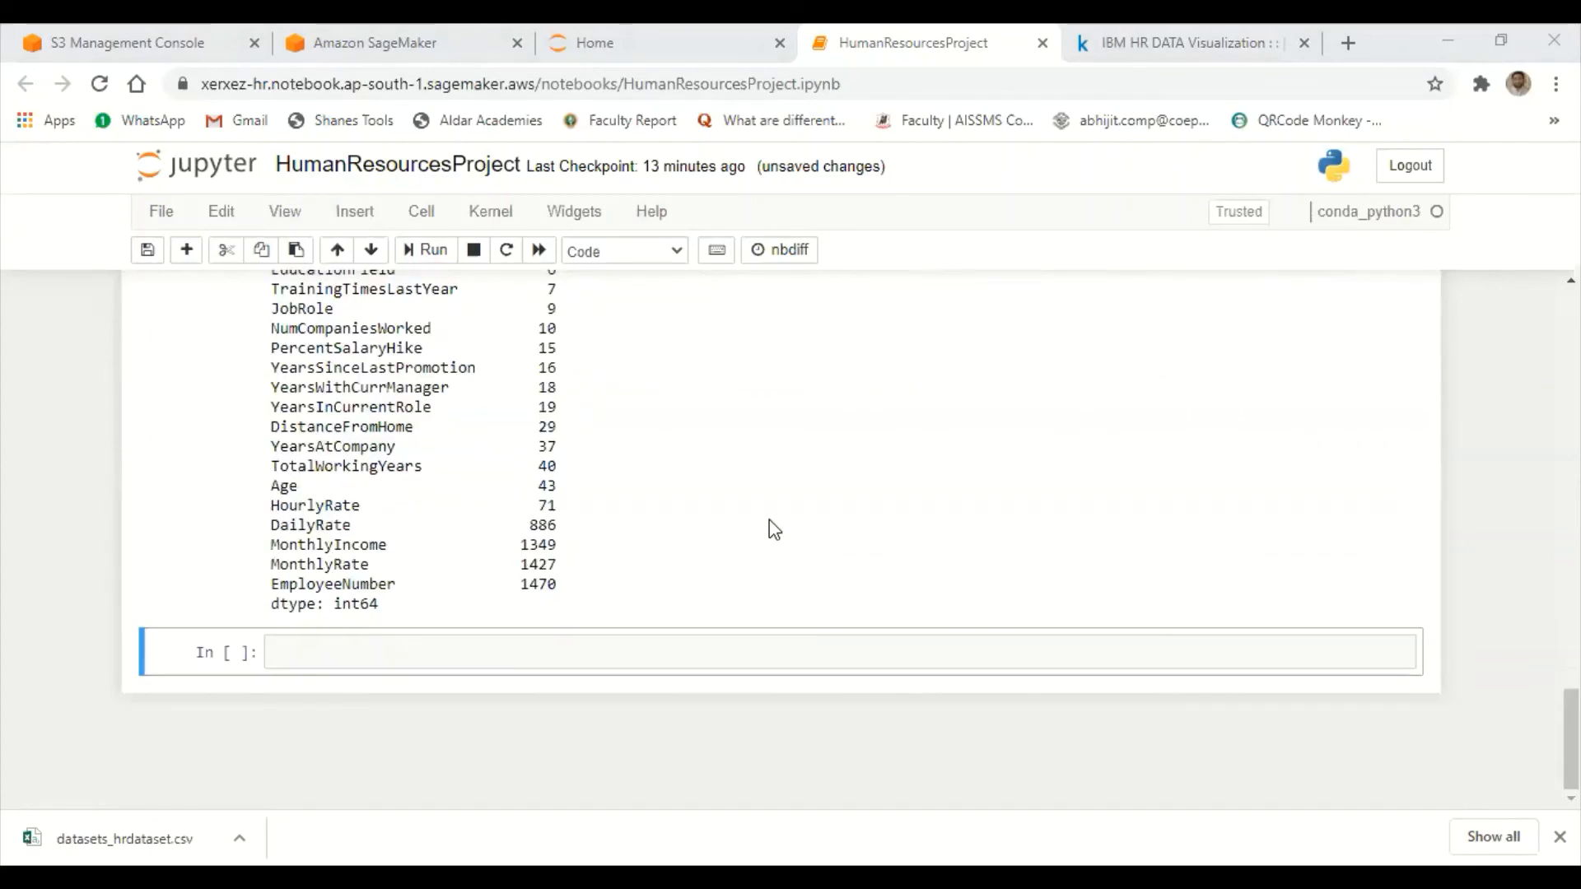
- Copy the Seaborn color palette code, "hls" with 8 colors, from the Kaggle notebook into the empty HumanResourcesProject cell and run it
{"action": "key", "text": "ctrl+Tab"}
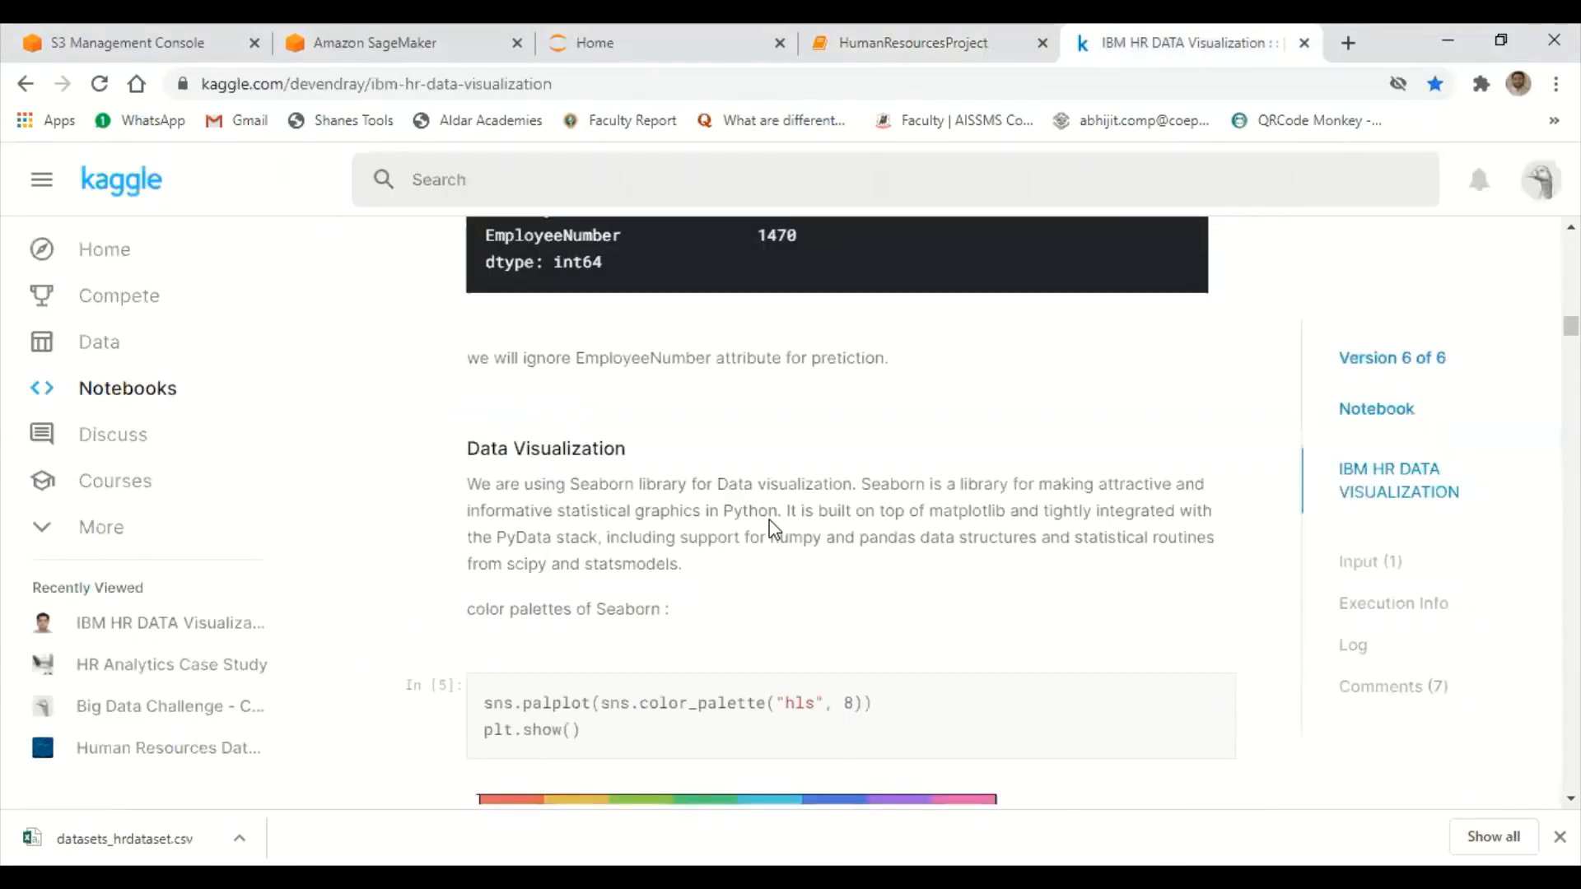
{"action": "scroll", "coordinate": [769, 527], "scroll_direction": "down", "scroll_amount": 3}
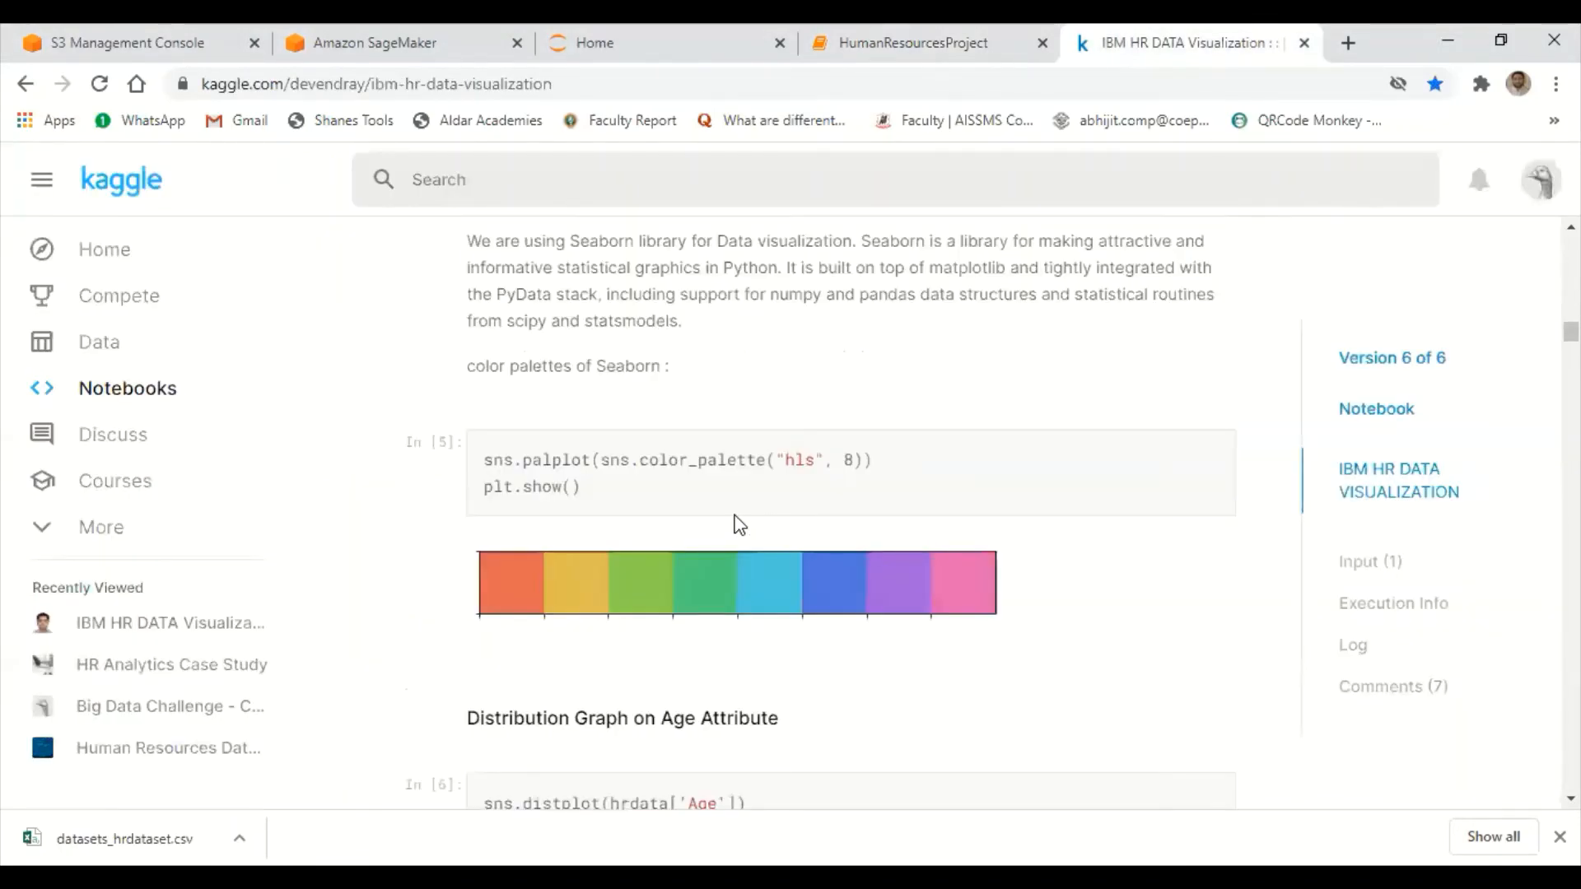
{"action": "scroll", "coordinate": [597, 504], "scroll_direction": "up", "scroll_amount": 1}
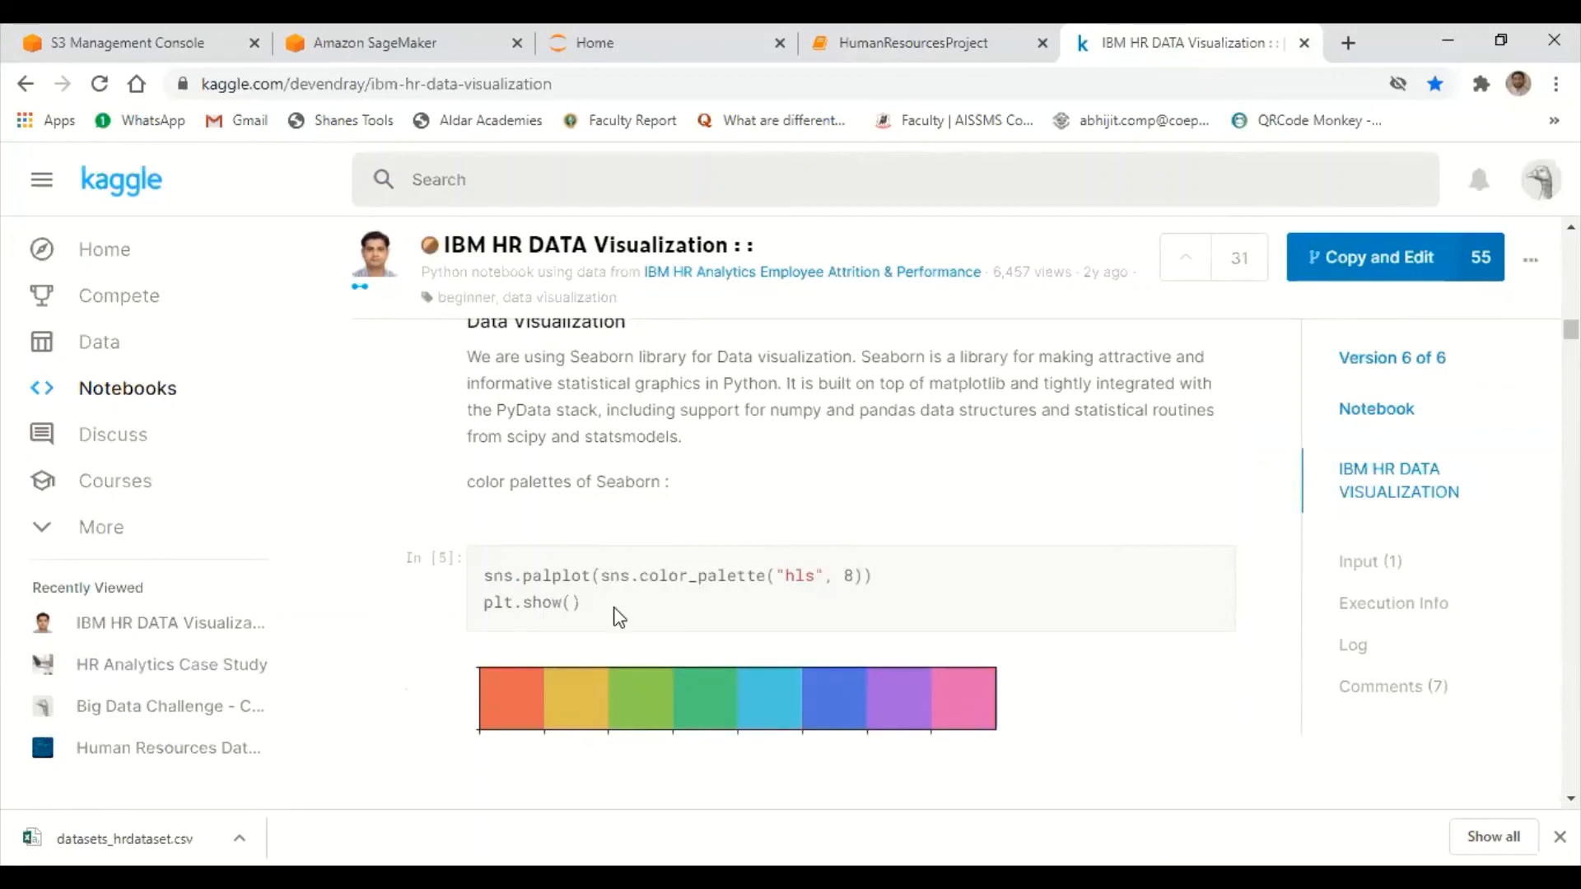
{"action": "left_click_drag", "start_coordinate": [581, 603], "coordinate": [486, 573]}
{"action": "right_click", "coordinate": [493, 578]}
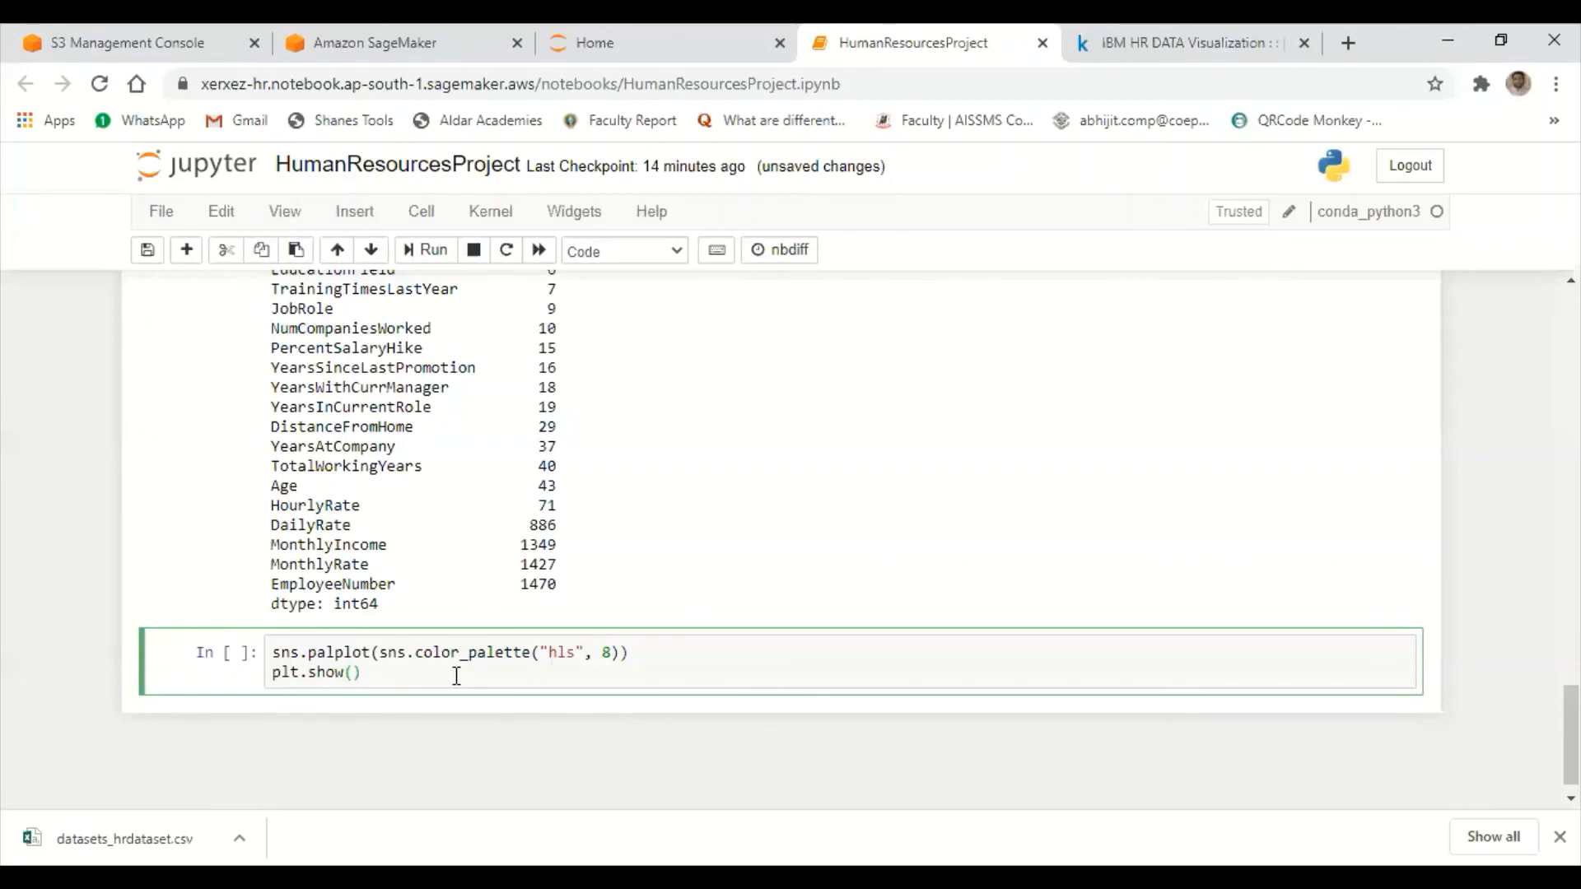
{"action": "key", "text": "shift+Return"}
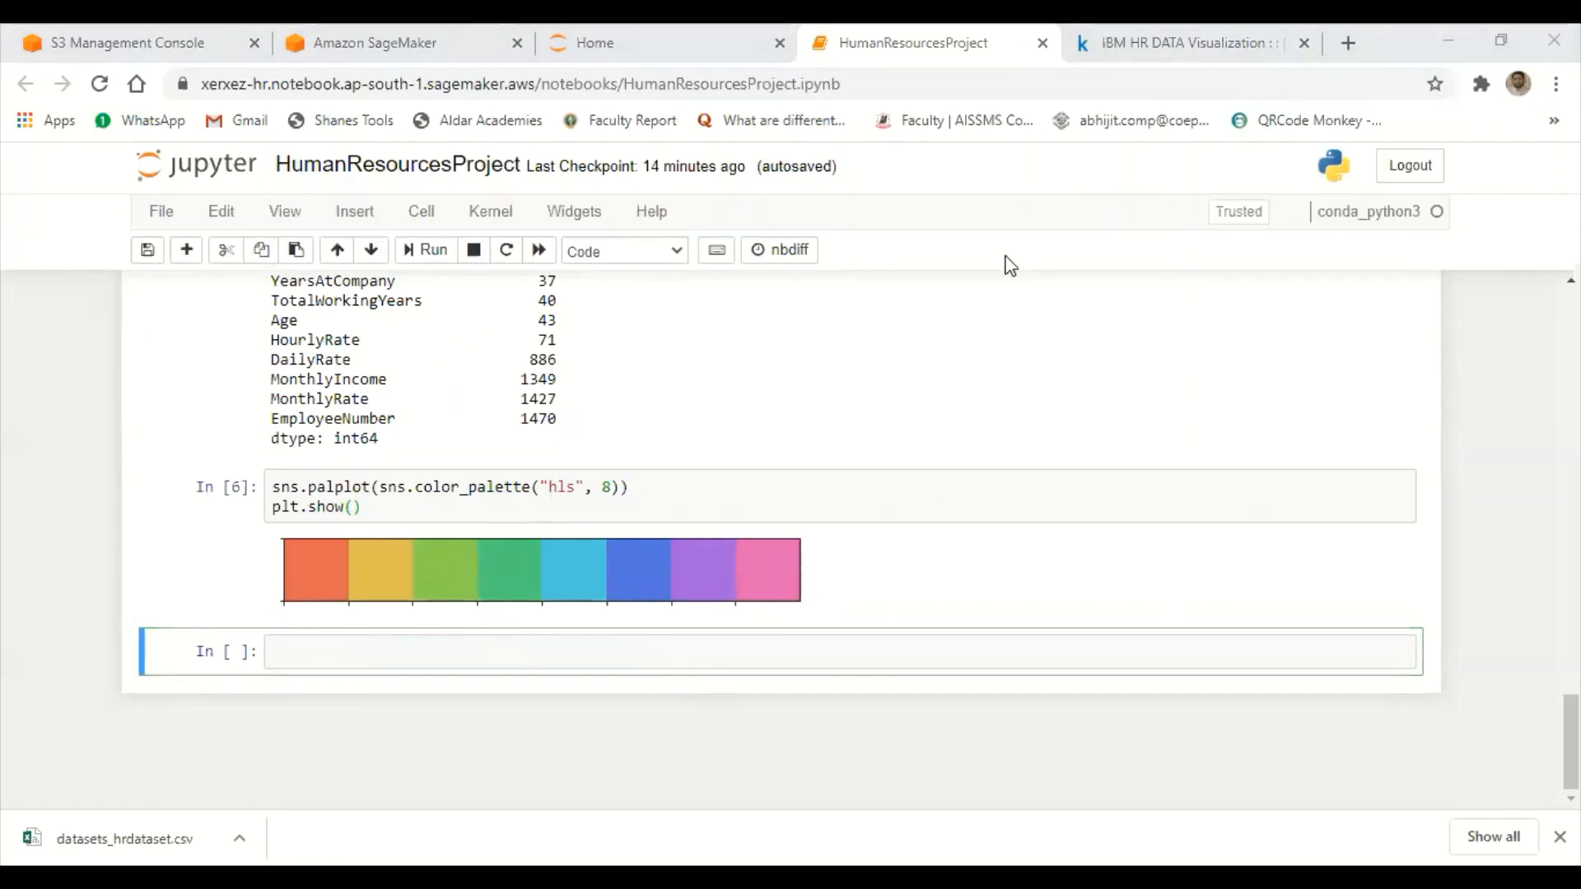
- Switch to the Kaggle notebook and copy the sns.distplot code under Distribution Graph on Age Attribute
{"action": "key", "text": "ctrl+Tab"}
{"action": "scroll", "coordinate": [815, 531], "scroll_direction": "down", "scroll_amount": 5}
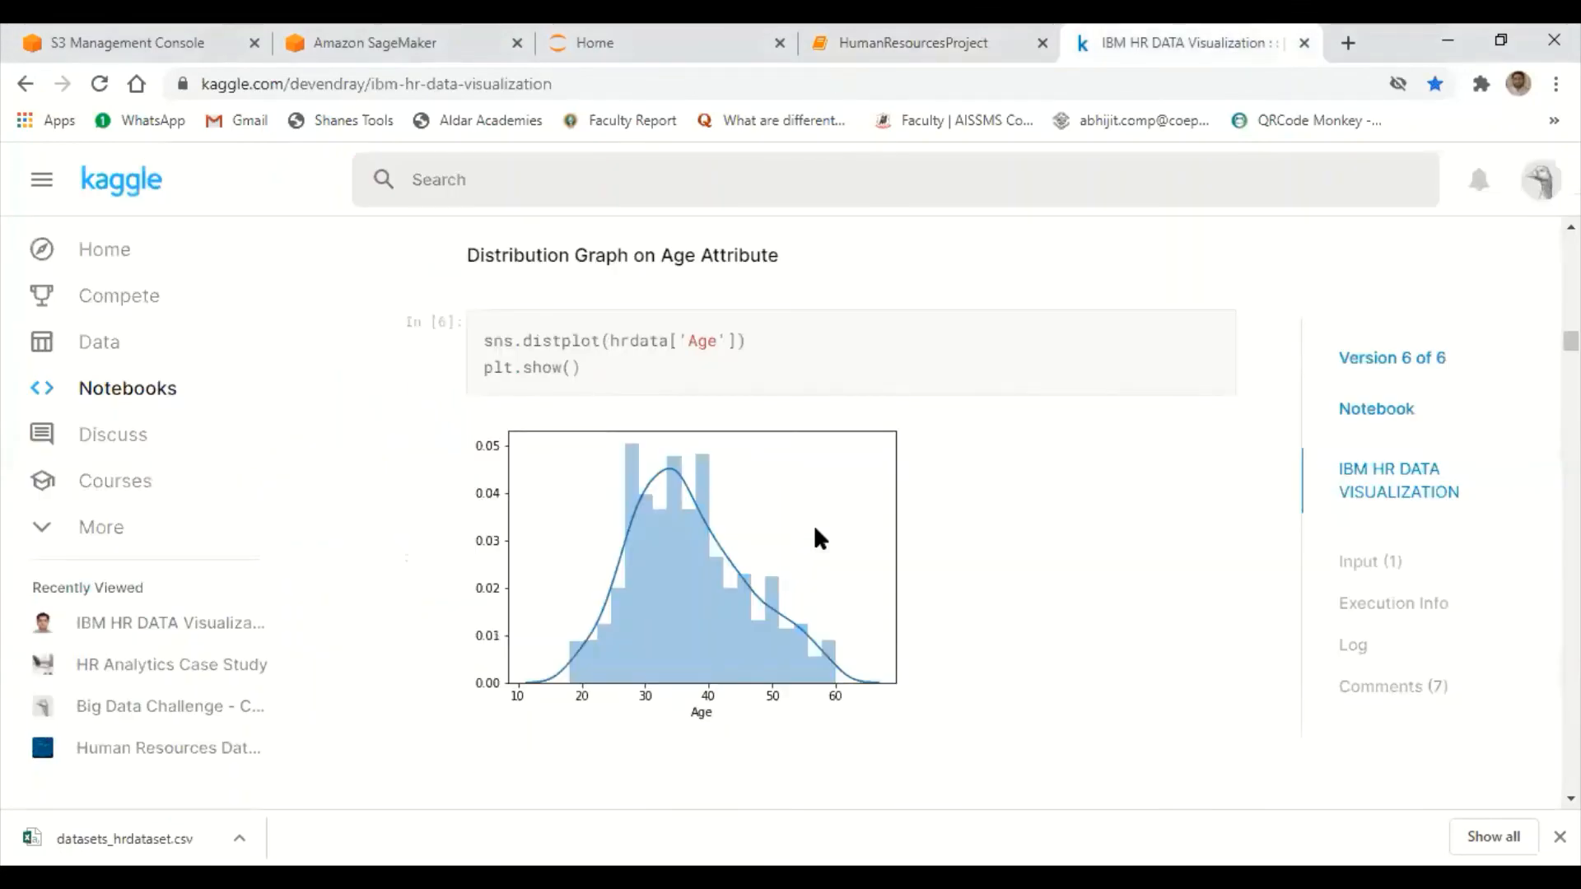
{"action": "scroll", "coordinate": [815, 534], "scroll_direction": "up", "scroll_amount": 1}
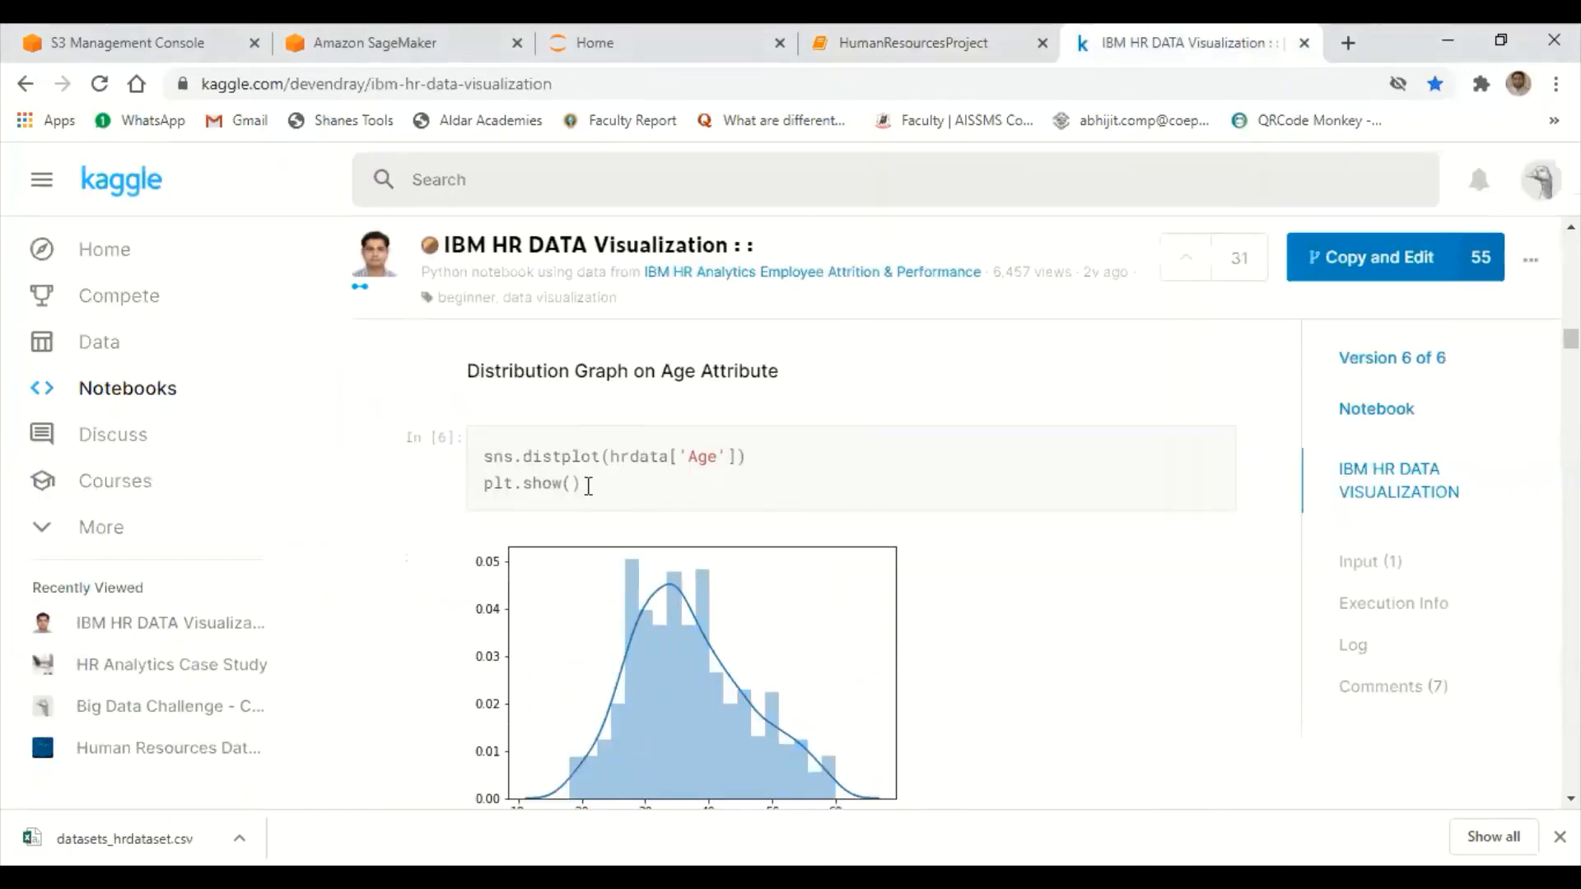
{"action": "left_click_drag", "start_coordinate": [589, 486], "coordinate": [484, 442]}
{"action": "key", "text": "ctrl+c"}
{"action": "right_click", "coordinate": [501, 453]}
{"action": "left_click", "coordinate": [543, 470]}
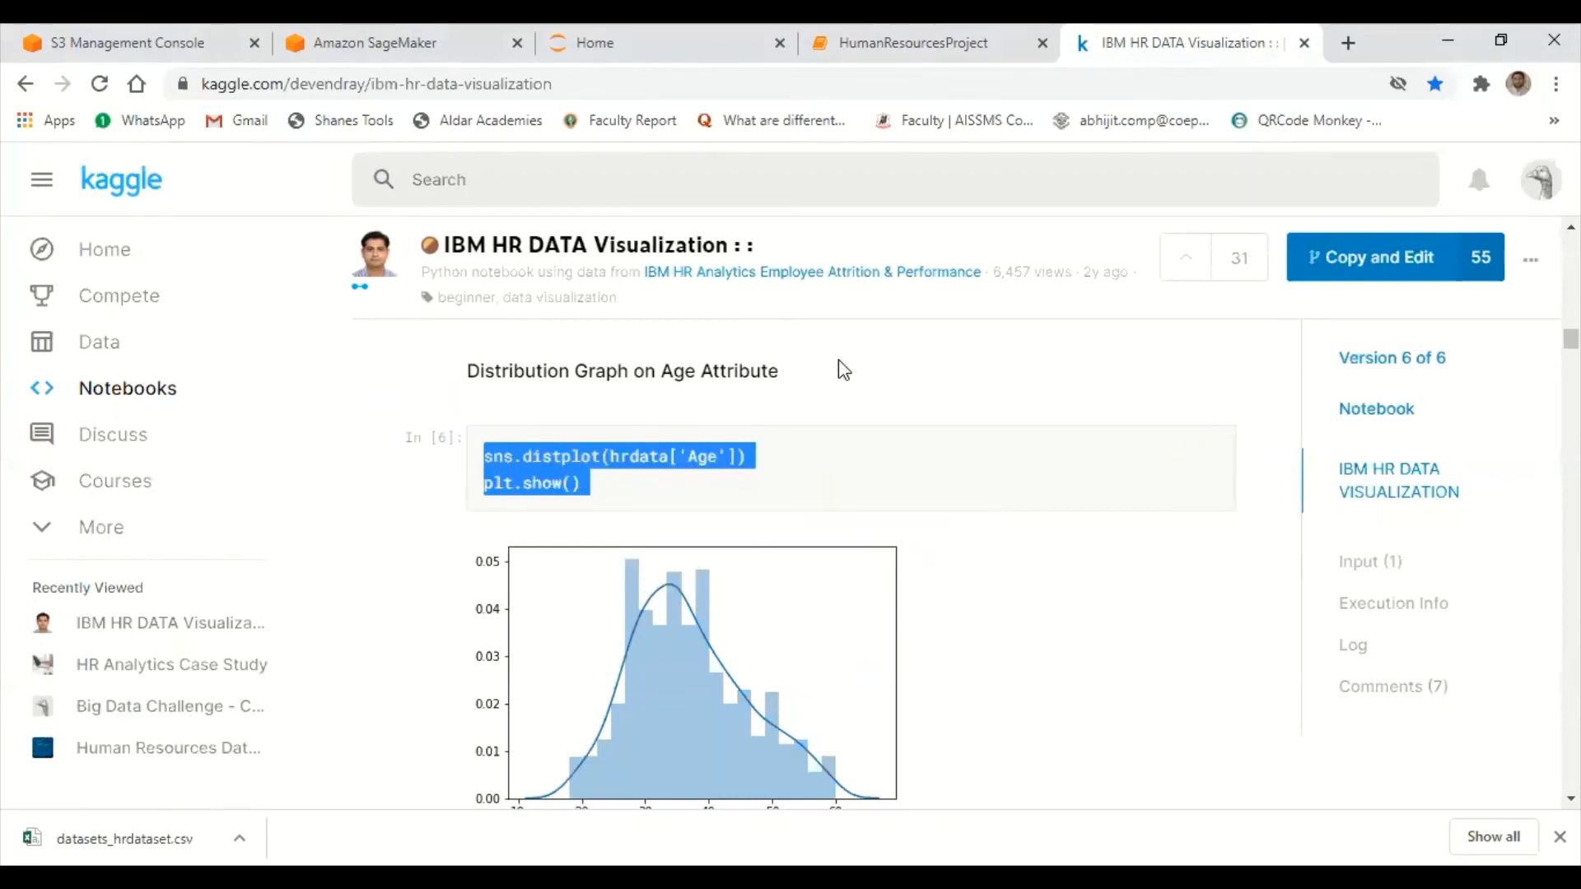
- Paste the hrdata['Age'] distribution plot code into the empty HumanResourcesProject cell, run it, and view the resulting graph
{"action": "key", "text": "ctrl+shift+Tab"}
{"action": "key", "text": "Return"}
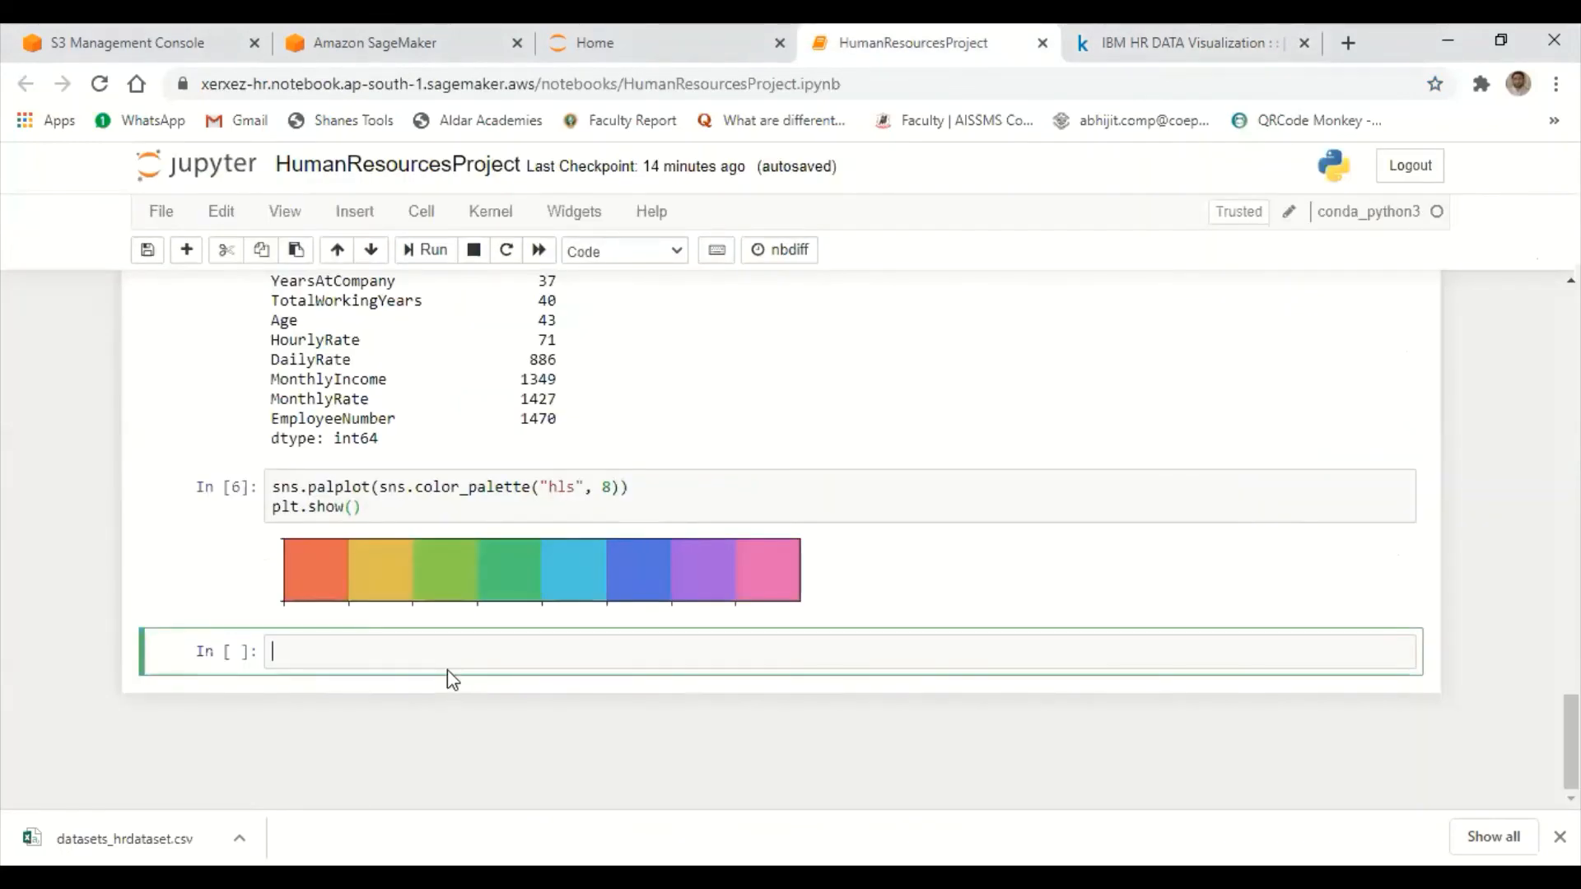
{"action": "key", "text": "ctrl+v"}
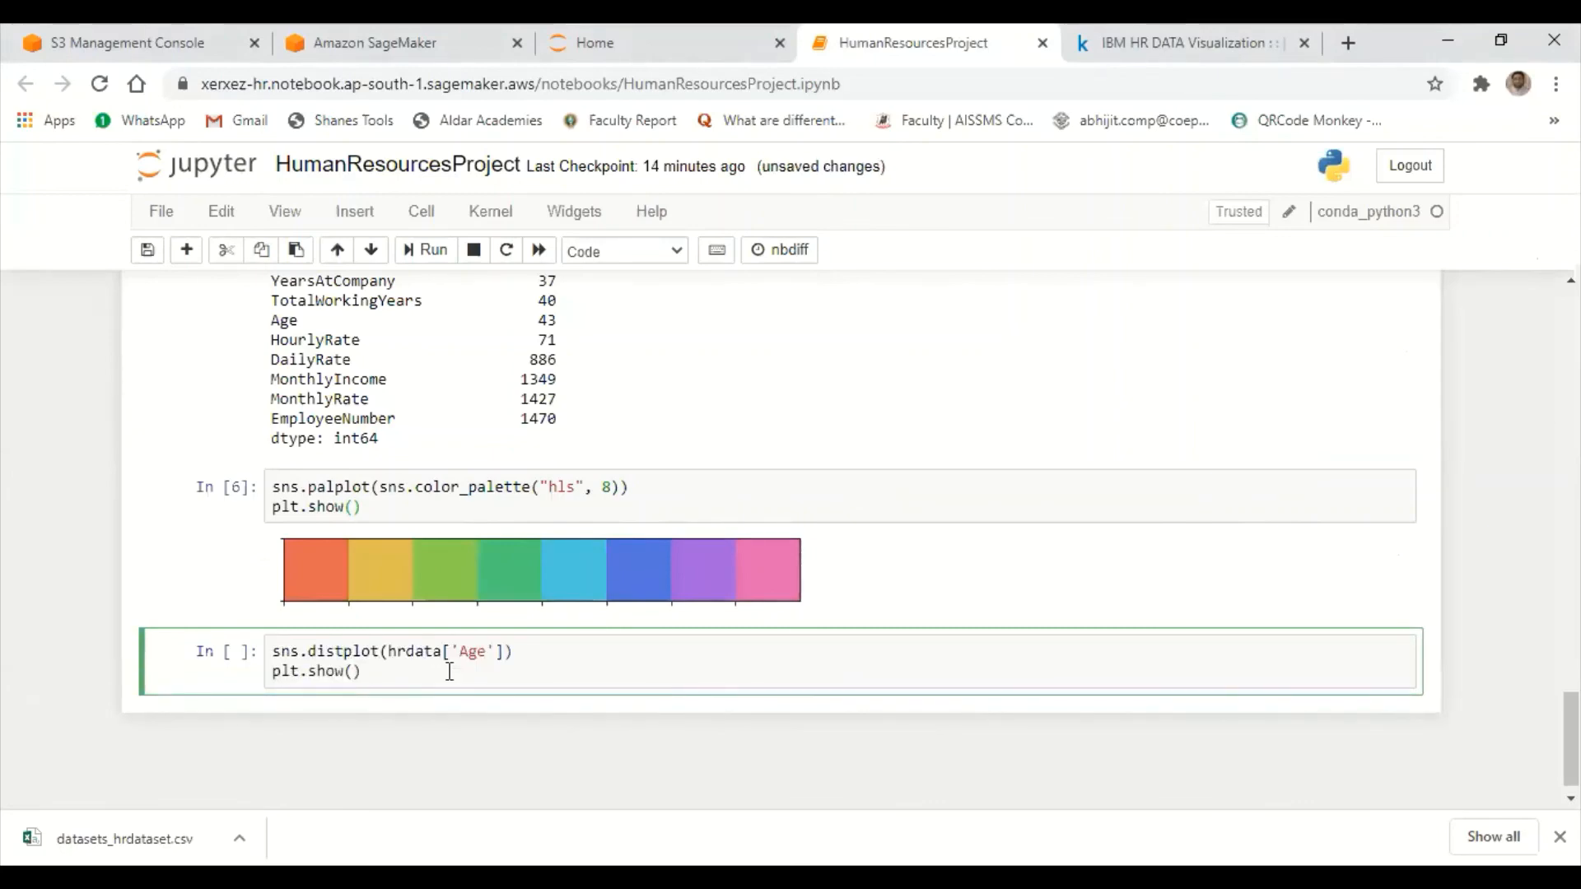
{"action": "key", "text": "shift+Return"}
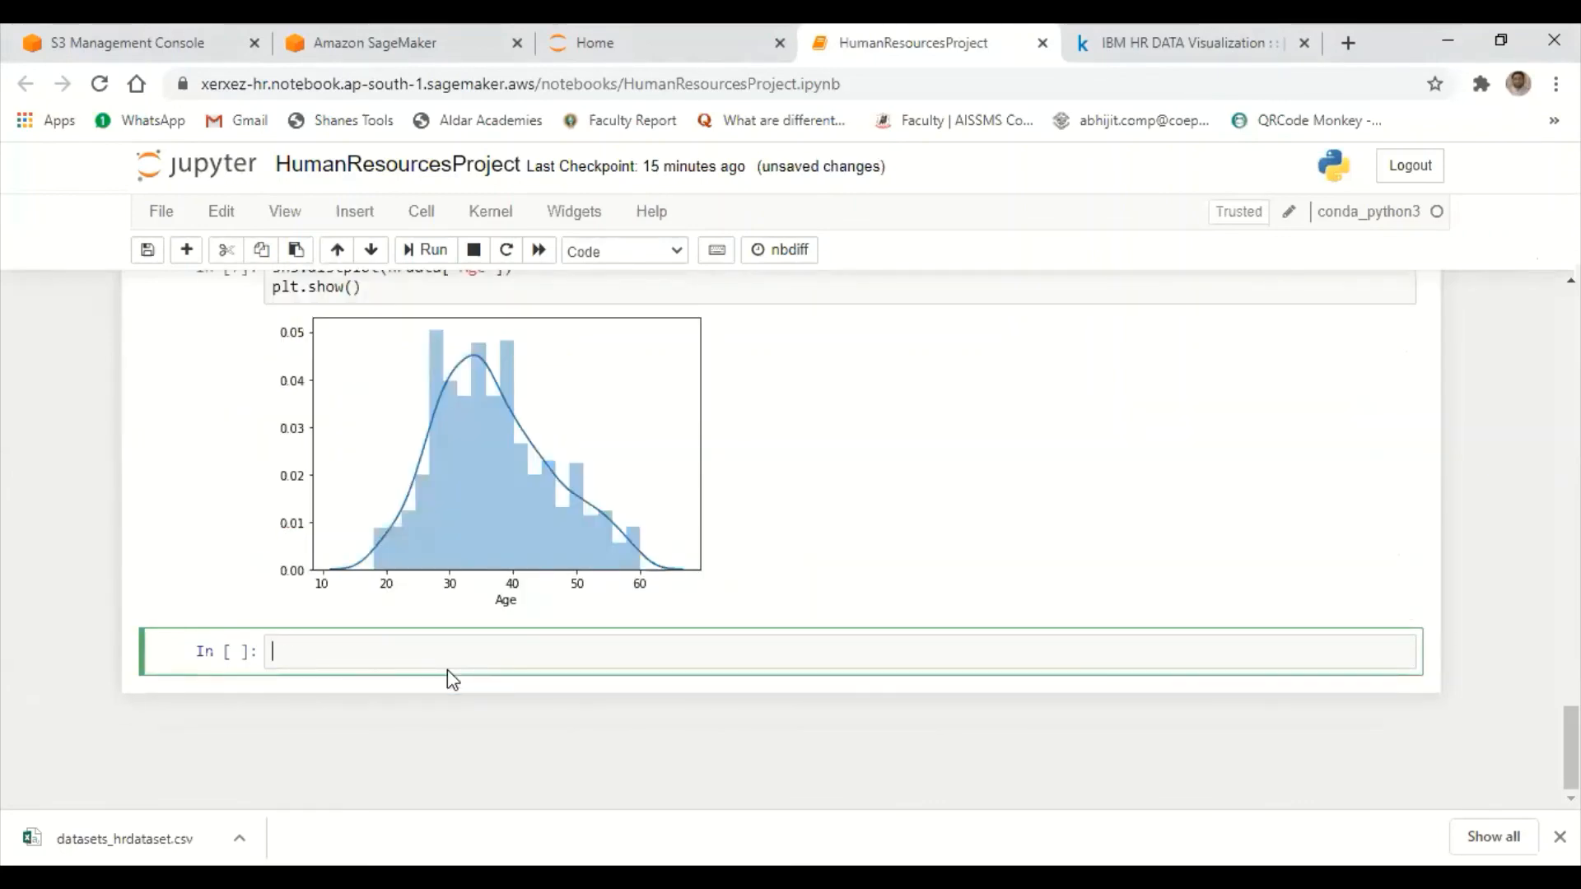
{"action": "scroll", "coordinate": [480, 661], "scroll_direction": "up", "scroll_amount": 3}
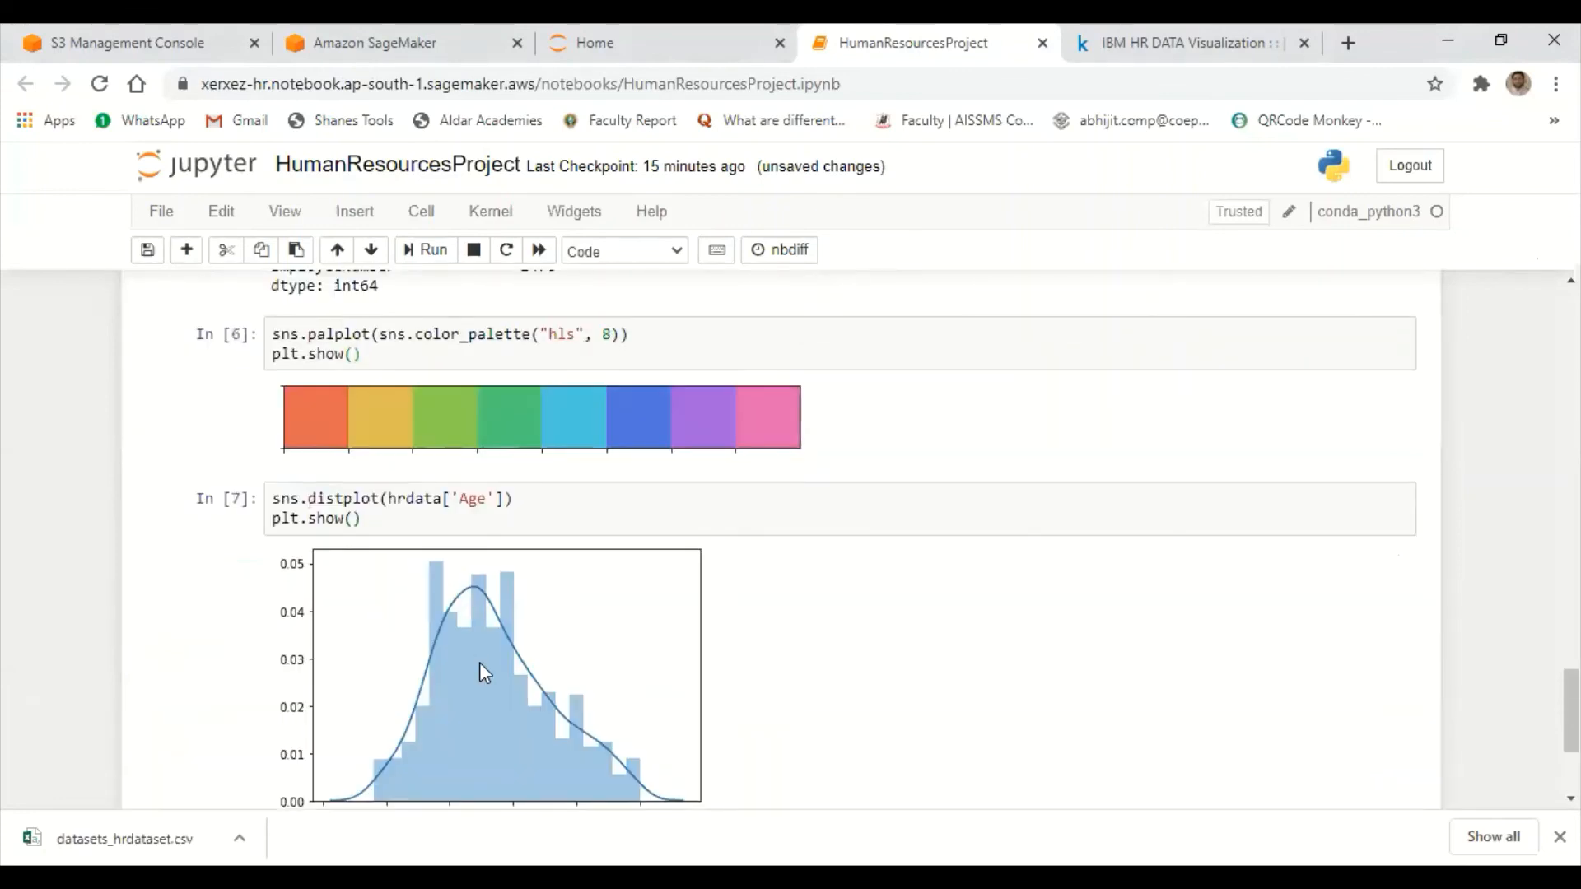
{"action": "scroll", "coordinate": [402, 572], "scroll_direction": "down", "scroll_amount": 2}
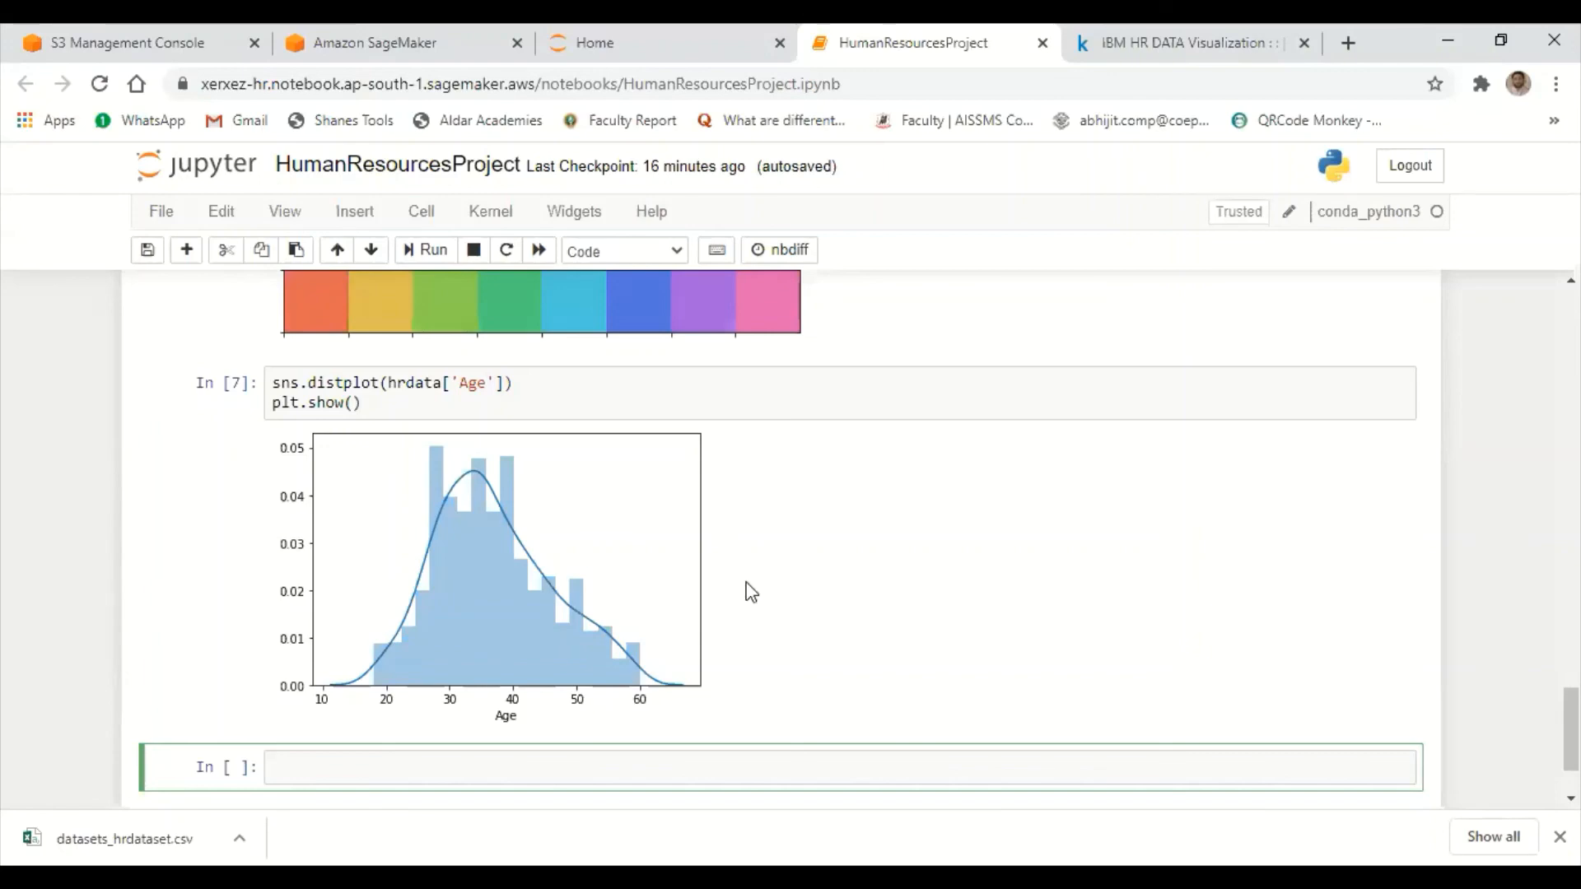
- Switch to the Kaggle notebook and copy the whole 3 by 3 subplots code under Display Multiple Distribution Plots, including its opening comment
{"action": "key", "text": "ctrl+Tab"}
{"action": "scroll", "coordinate": [744, 581], "scroll_direction": "down", "scroll_amount": 5}
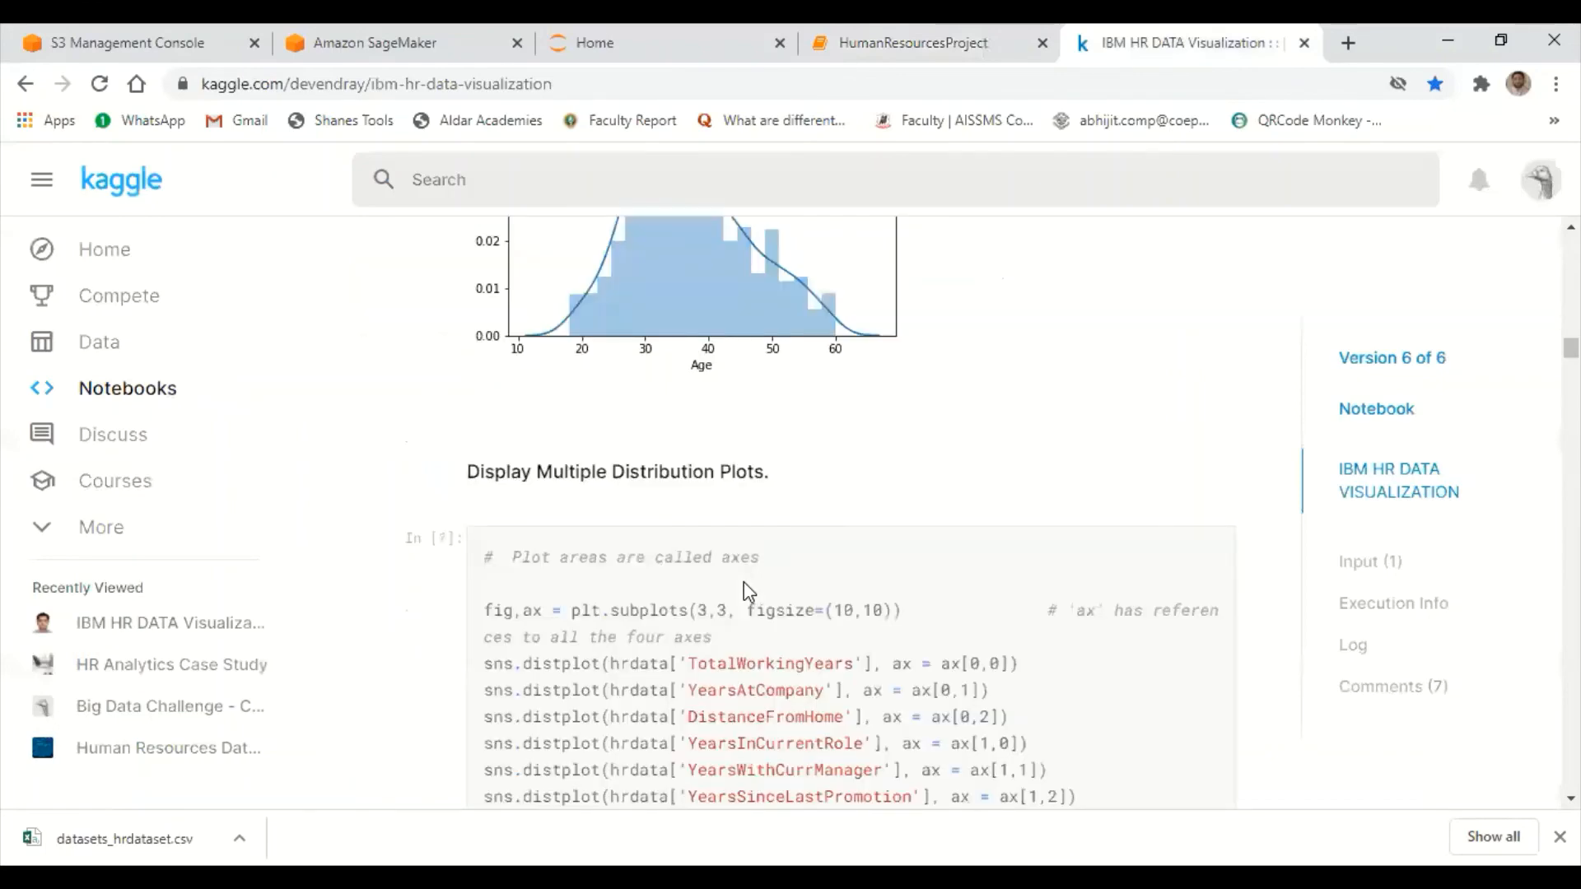
{"action": "scroll", "coordinate": [744, 581], "scroll_direction": "down", "scroll_amount": 5}
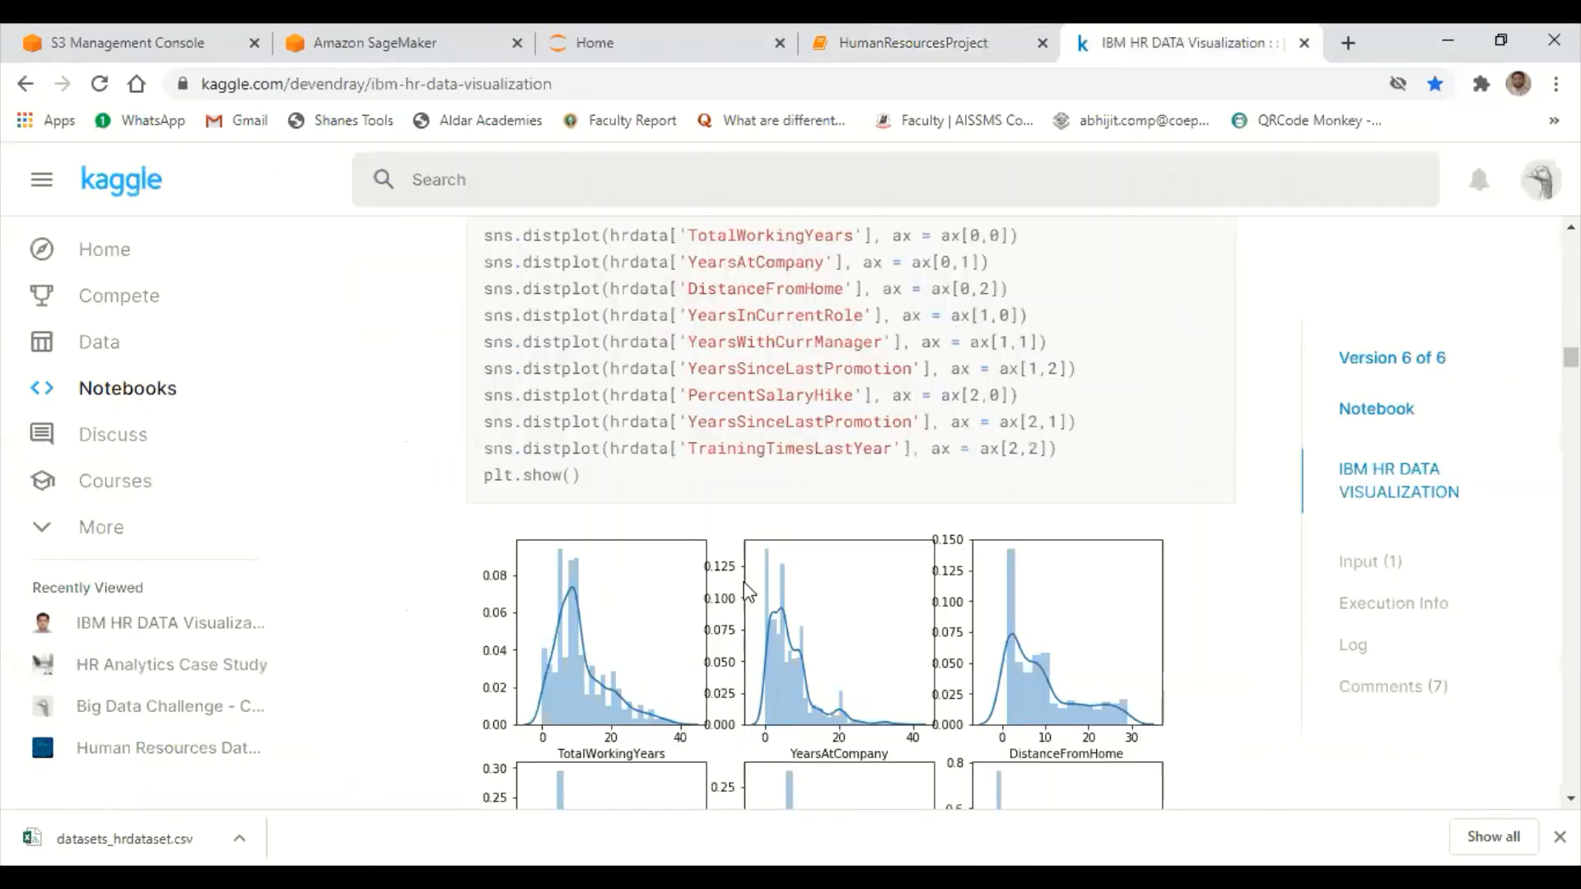
{"action": "scroll", "coordinate": [748, 591], "scroll_direction": "up", "scroll_amount": 2}
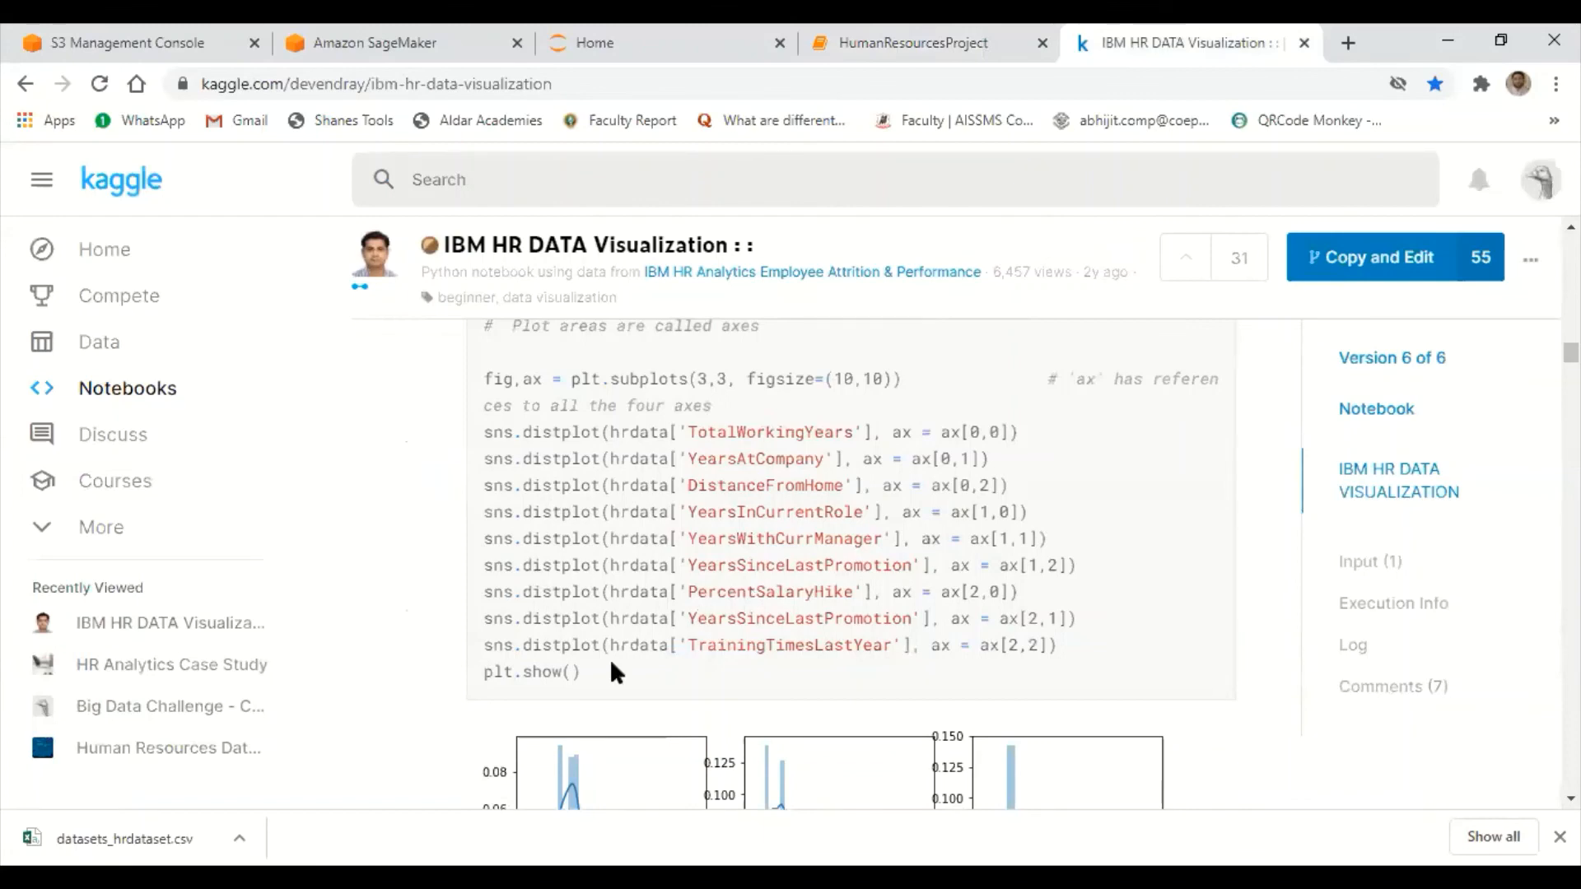
{"action": "left_click_drag", "start_coordinate": [576, 674], "coordinate": [487, 330]}
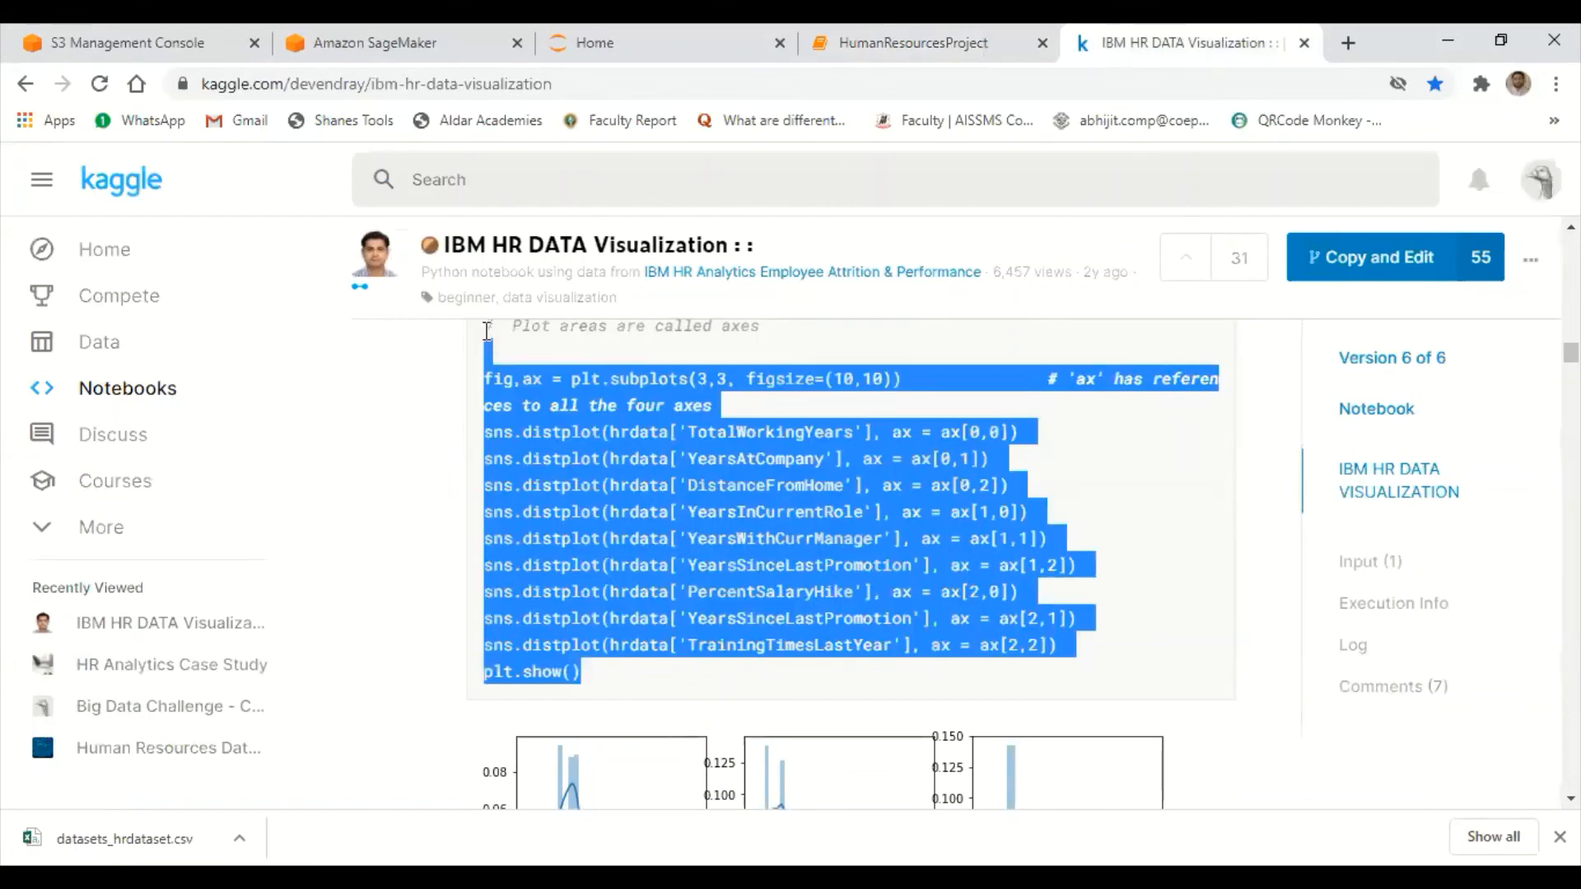
{"action": "left_click_drag", "start_coordinate": [489, 322], "coordinate": [489, 324]}
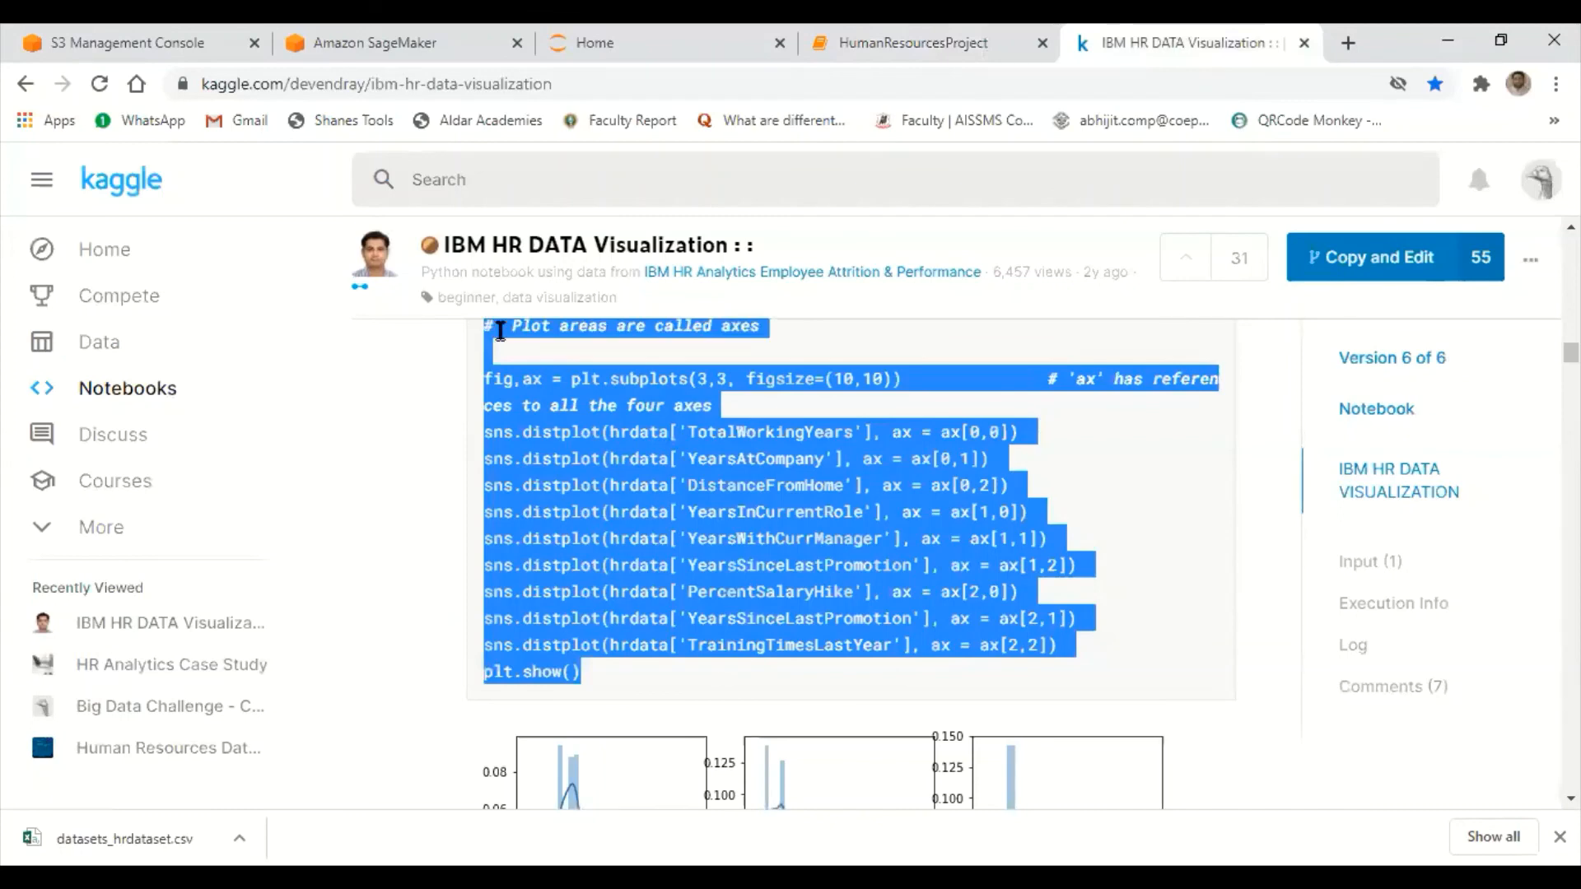
{"action": "right_click", "coordinate": [497, 334]}
{"action": "left_click", "coordinate": [560, 352]}
- Paste the 3 by 3 distribution subplots code into the empty HumanResourcesProject cell, run it, and review the plots against the code
{"action": "key", "text": "ctrl+shift+Tab"}
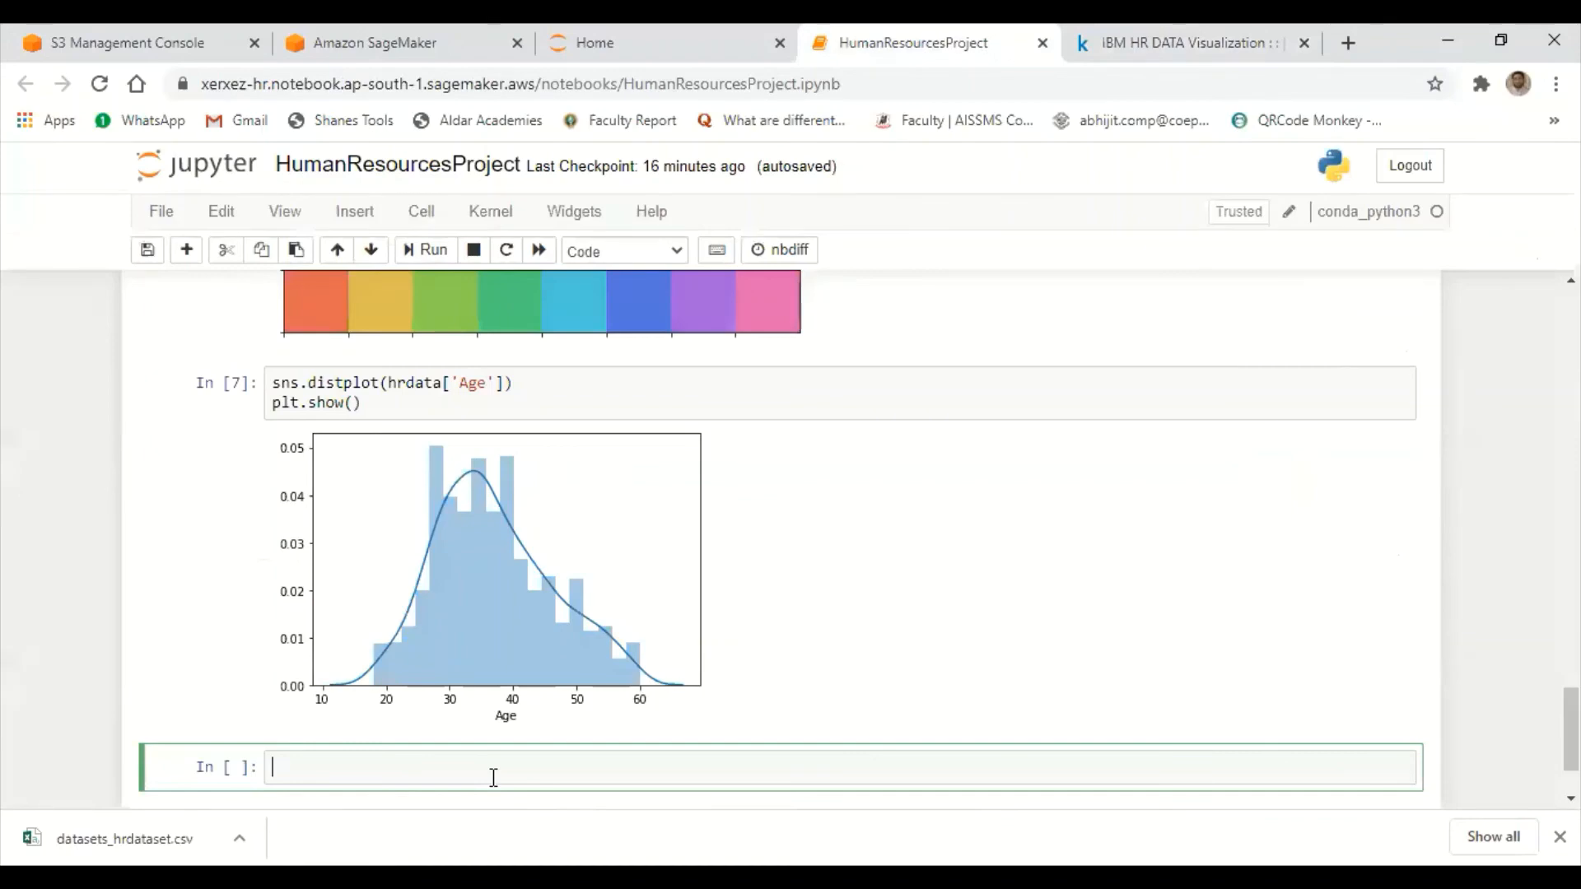
{"action": "key", "text": "ctrl+v"}
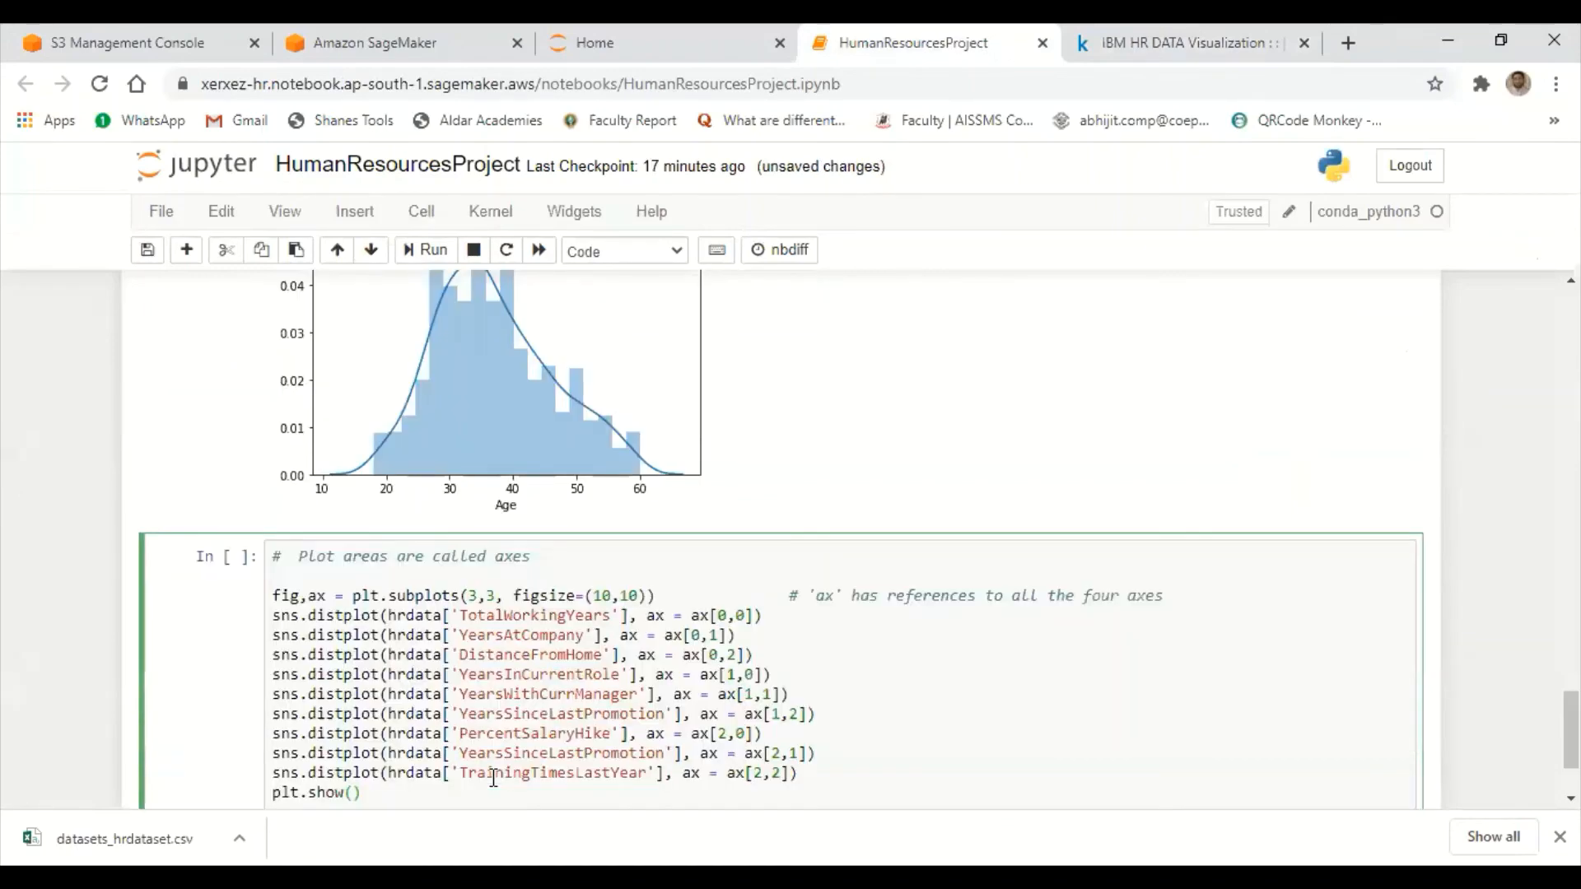
{"action": "key", "text": "shift+Return"}
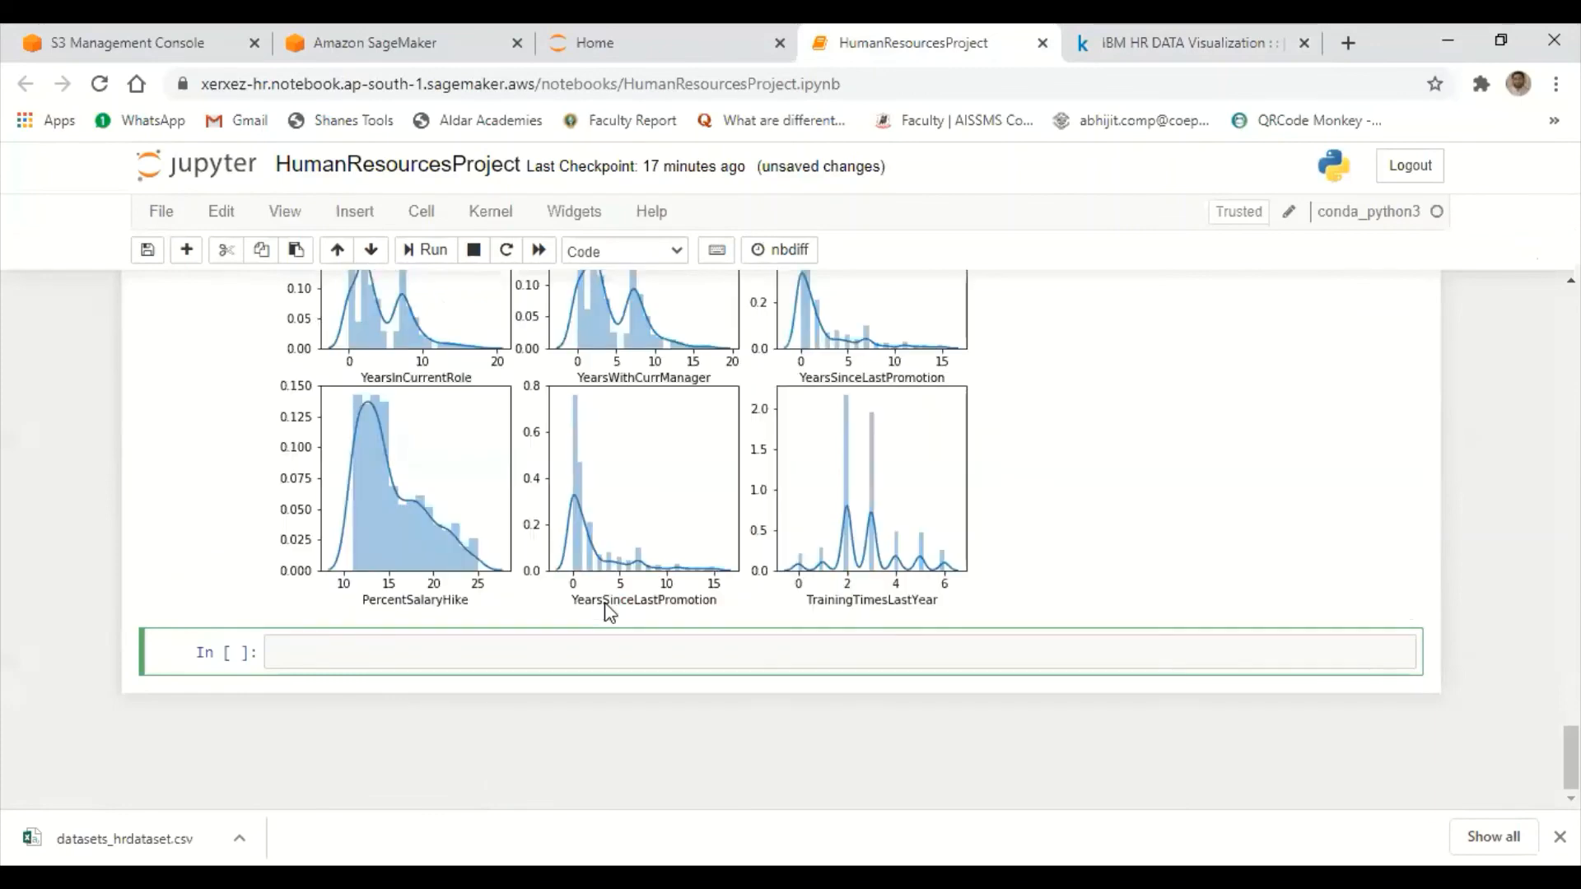
{"action": "scroll", "coordinate": [610, 613], "scroll_direction": "up", "scroll_amount": 2}
{"action": "scroll", "coordinate": [609, 613], "scroll_direction": "up", "scroll_amount": 4}
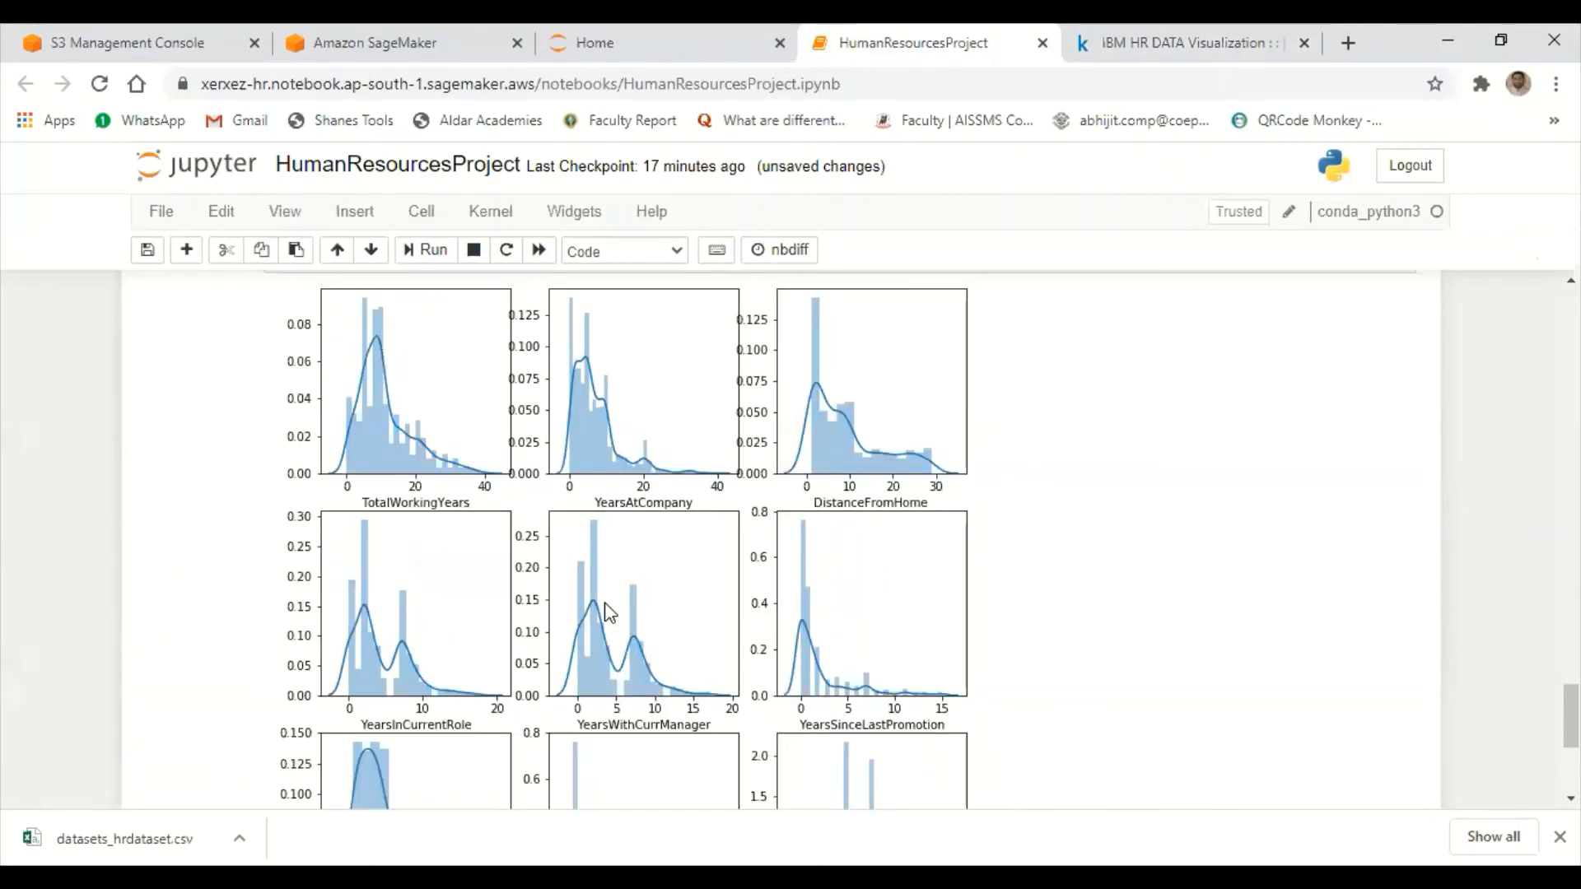
{"action": "scroll", "coordinate": [606, 610], "scroll_direction": "up", "scroll_amount": 6}
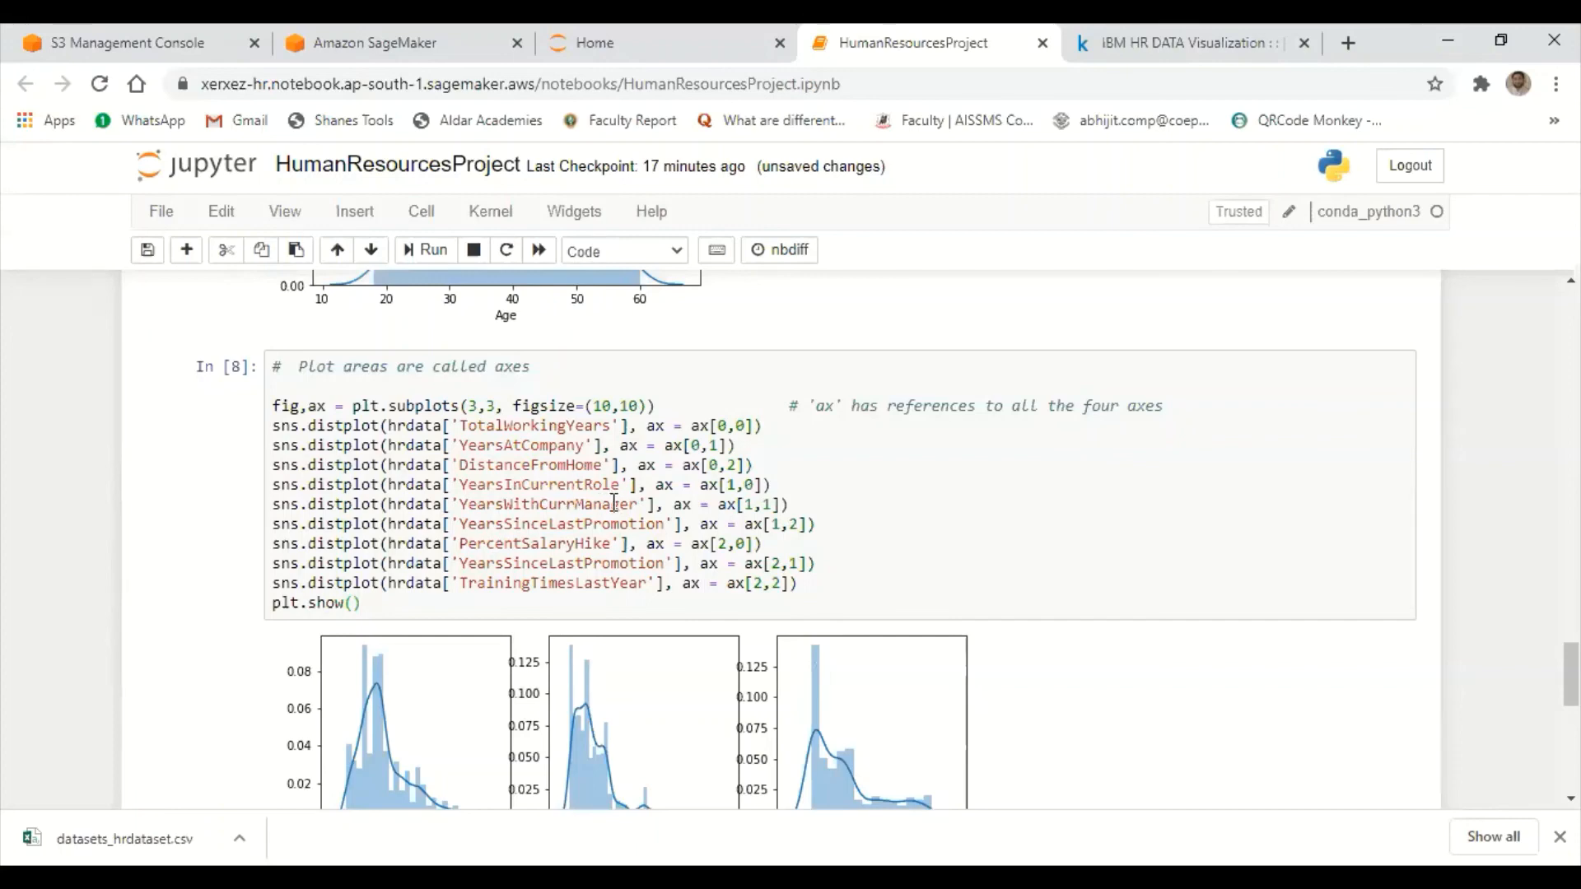
{"action": "scroll", "coordinate": [614, 504], "scroll_direction": "down", "scroll_amount": 1}
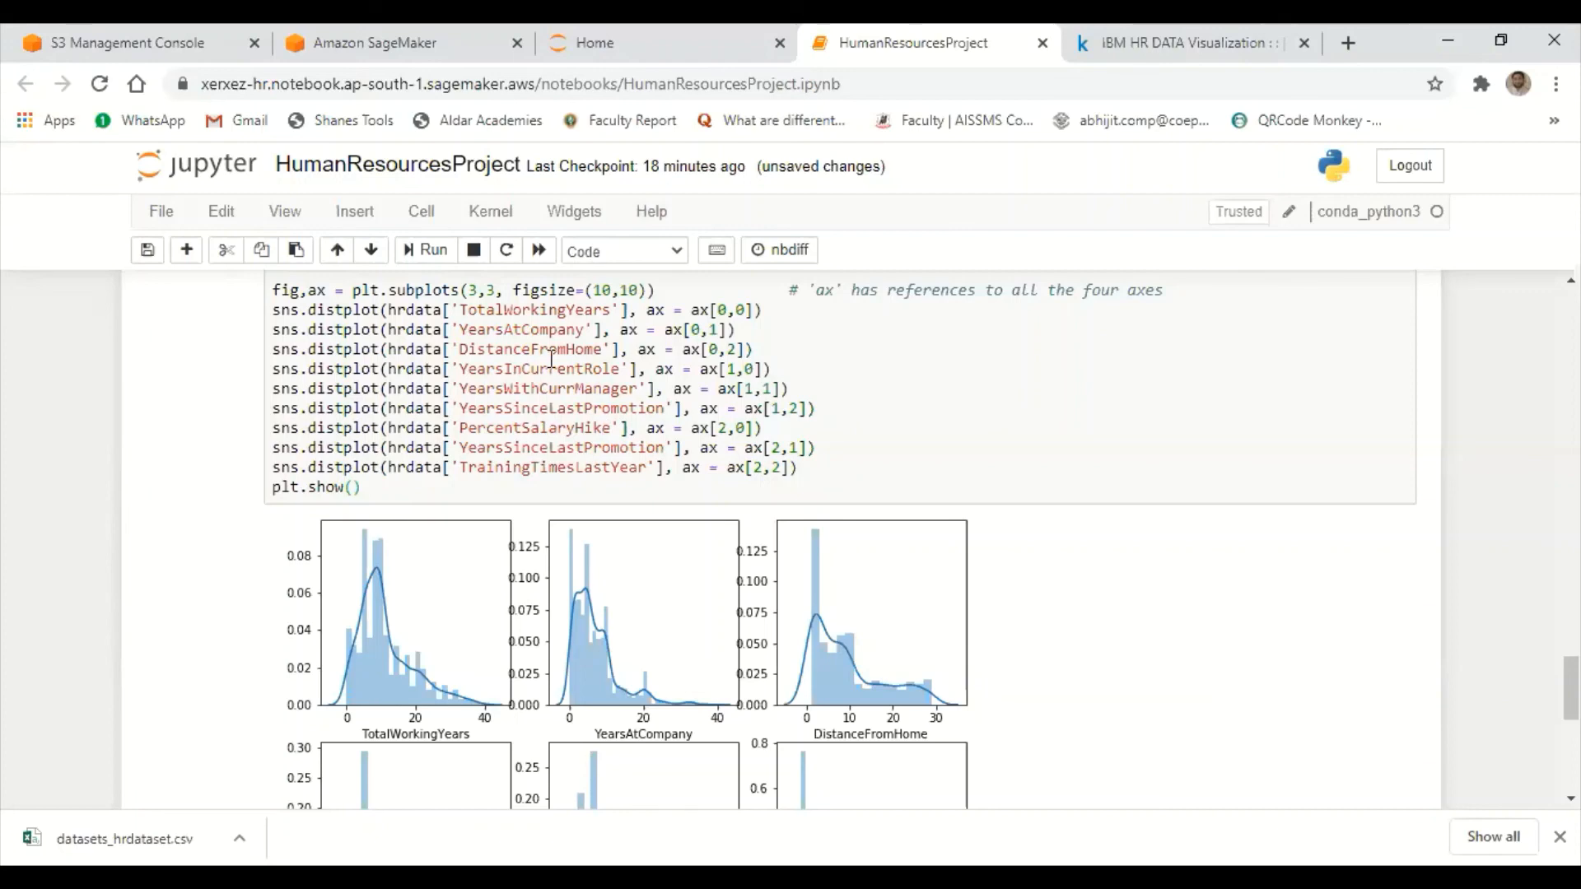
- Examine the nine distribution plots from TotalWorkingYears to TrainingTimesLastYear and compare them with the subplots code in cell 8
{"action": "scroll", "coordinate": [552, 359], "scroll_direction": "down", "scroll_amount": 1}
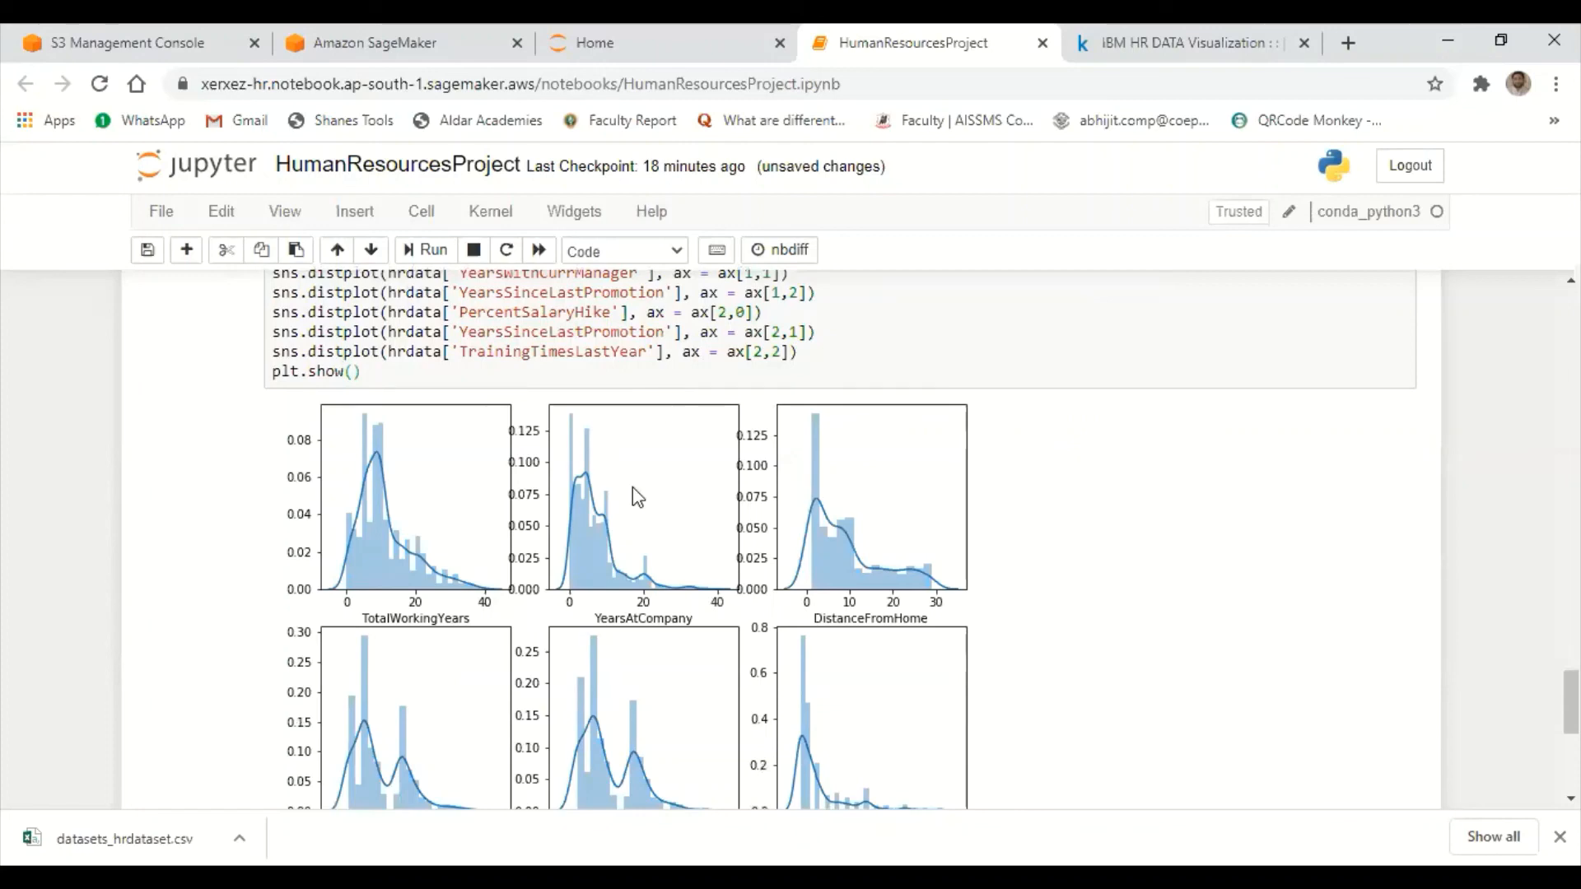
{"action": "scroll", "coordinate": [631, 532], "scroll_direction": "down", "scroll_amount": 1}
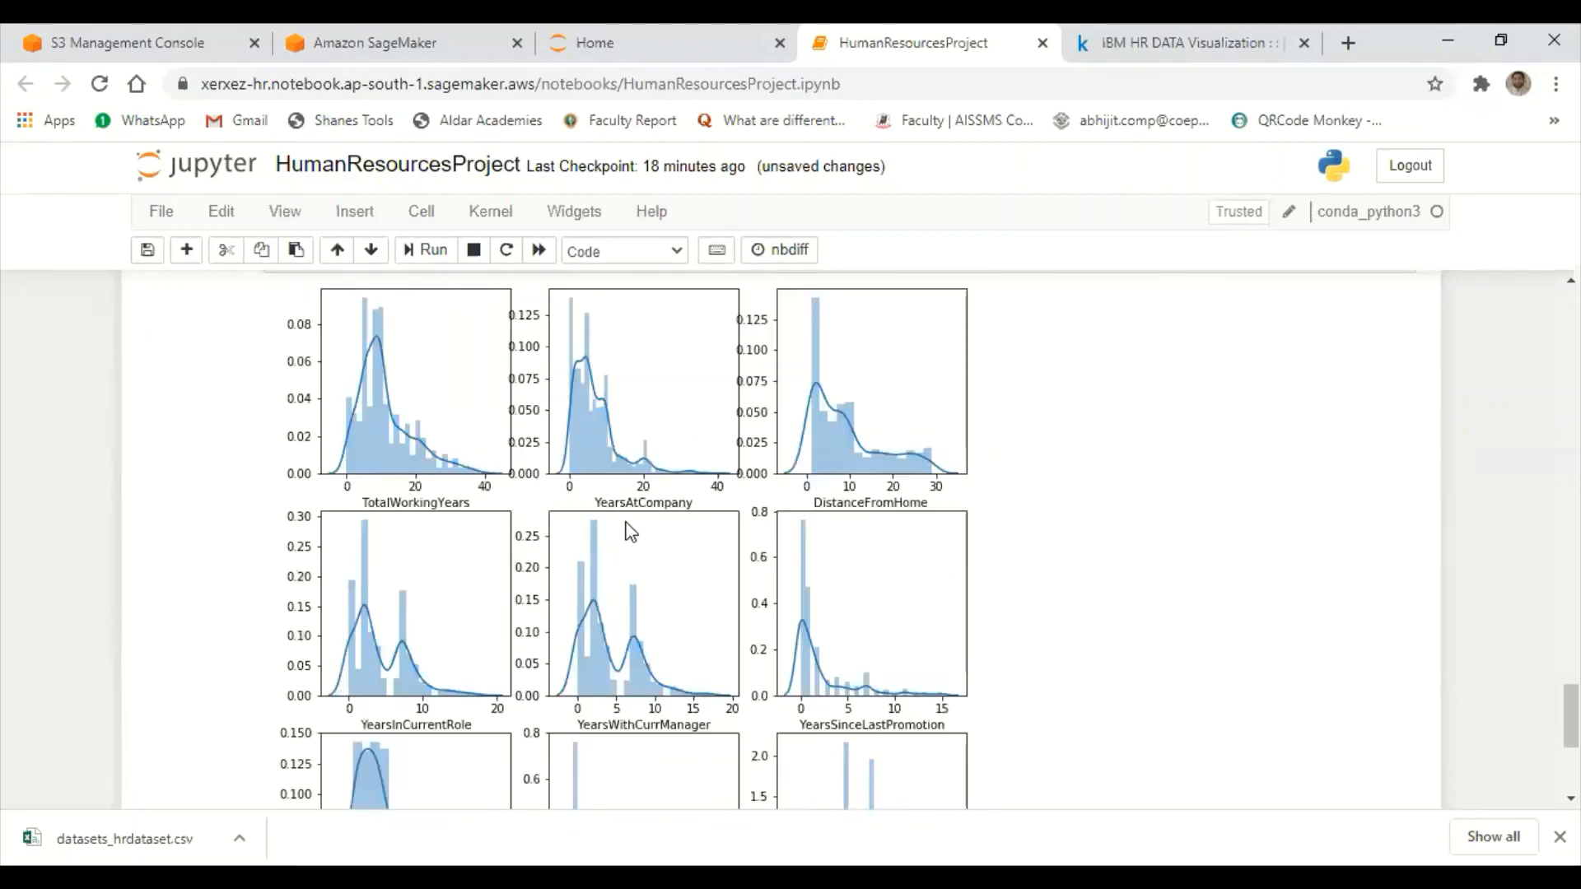
{"action": "scroll", "coordinate": [631, 532], "scroll_direction": "up", "scroll_amount": 1}
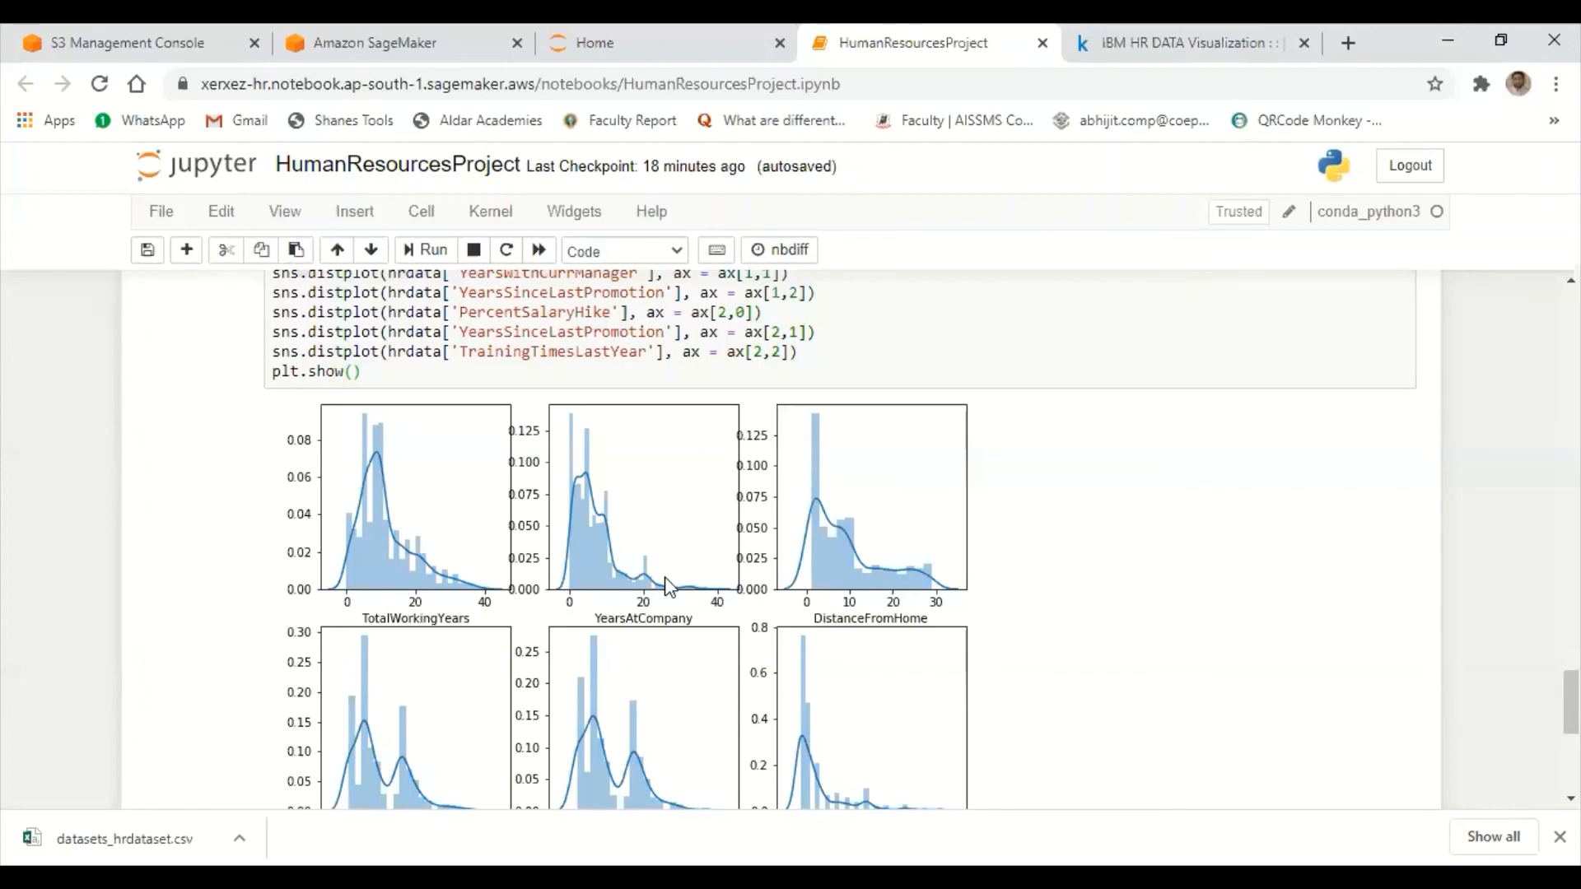
{"action": "scroll", "coordinate": [664, 575], "scroll_direction": "down", "scroll_amount": 3}
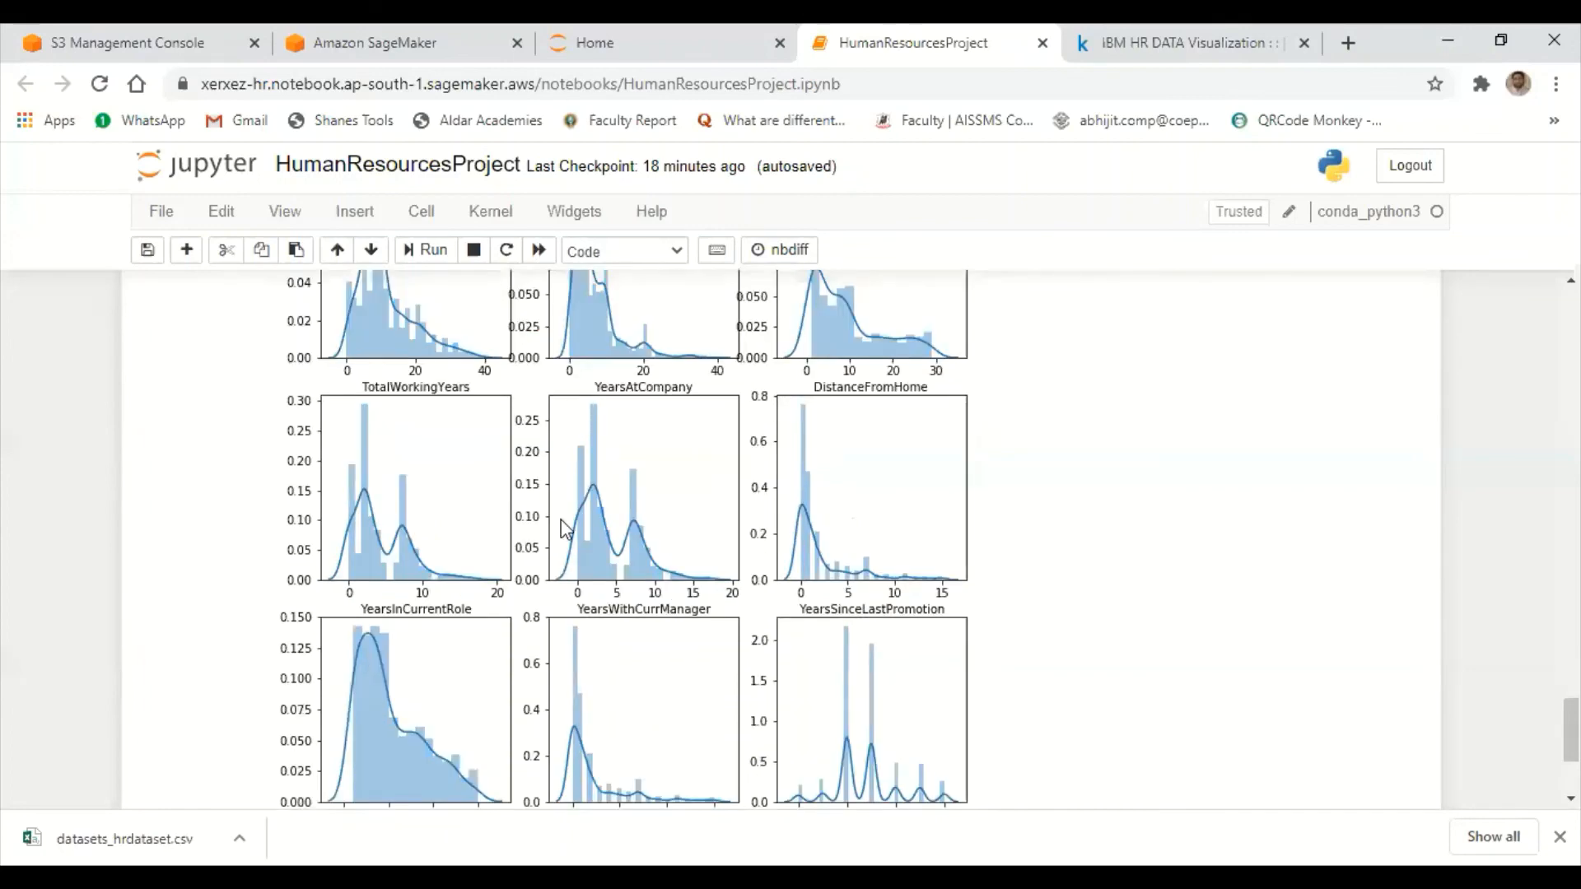
{"action": "scroll", "coordinate": [659, 550], "scroll_direction": "up", "scroll_amount": 3}
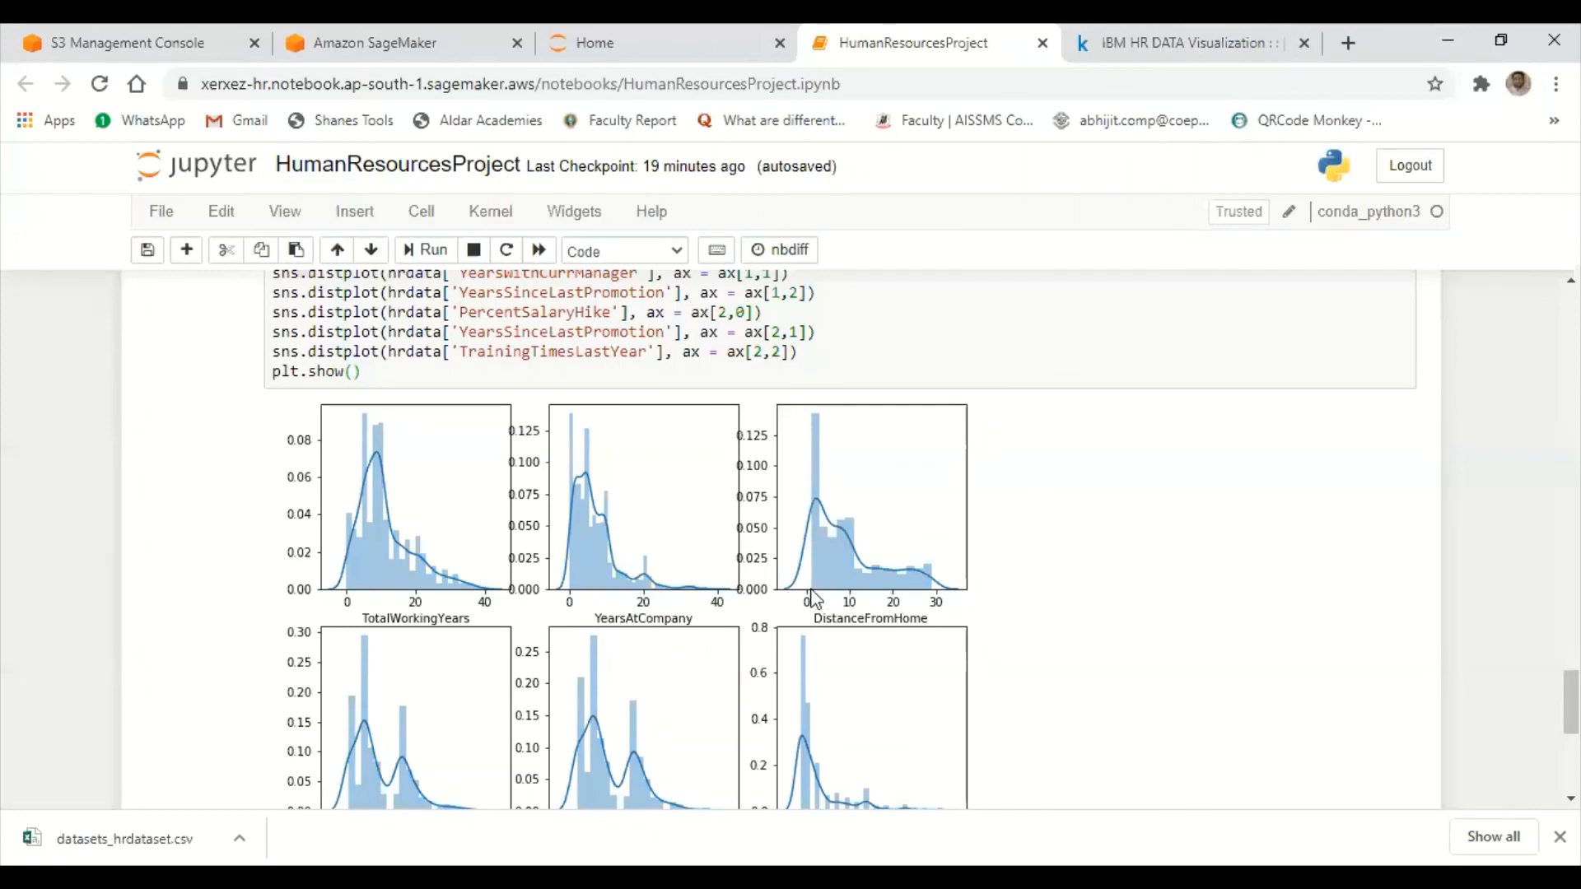
{"action": "scroll", "coordinate": [811, 597], "scroll_direction": "down", "scroll_amount": 2}
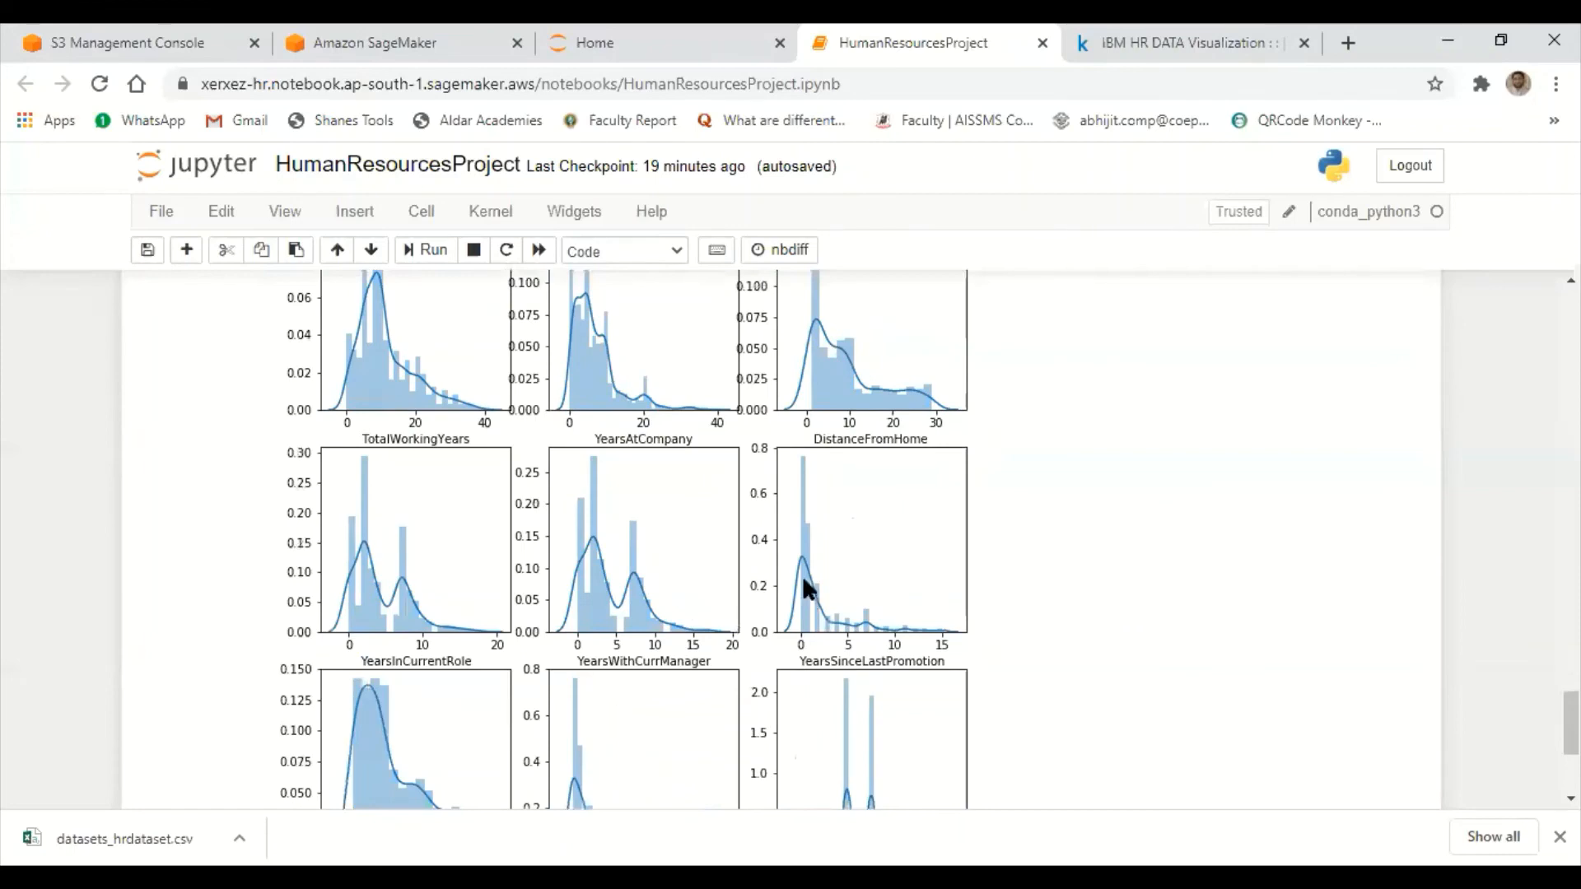
{"action": "scroll", "coordinate": [406, 451], "scroll_direction": "down", "scroll_amount": 2}
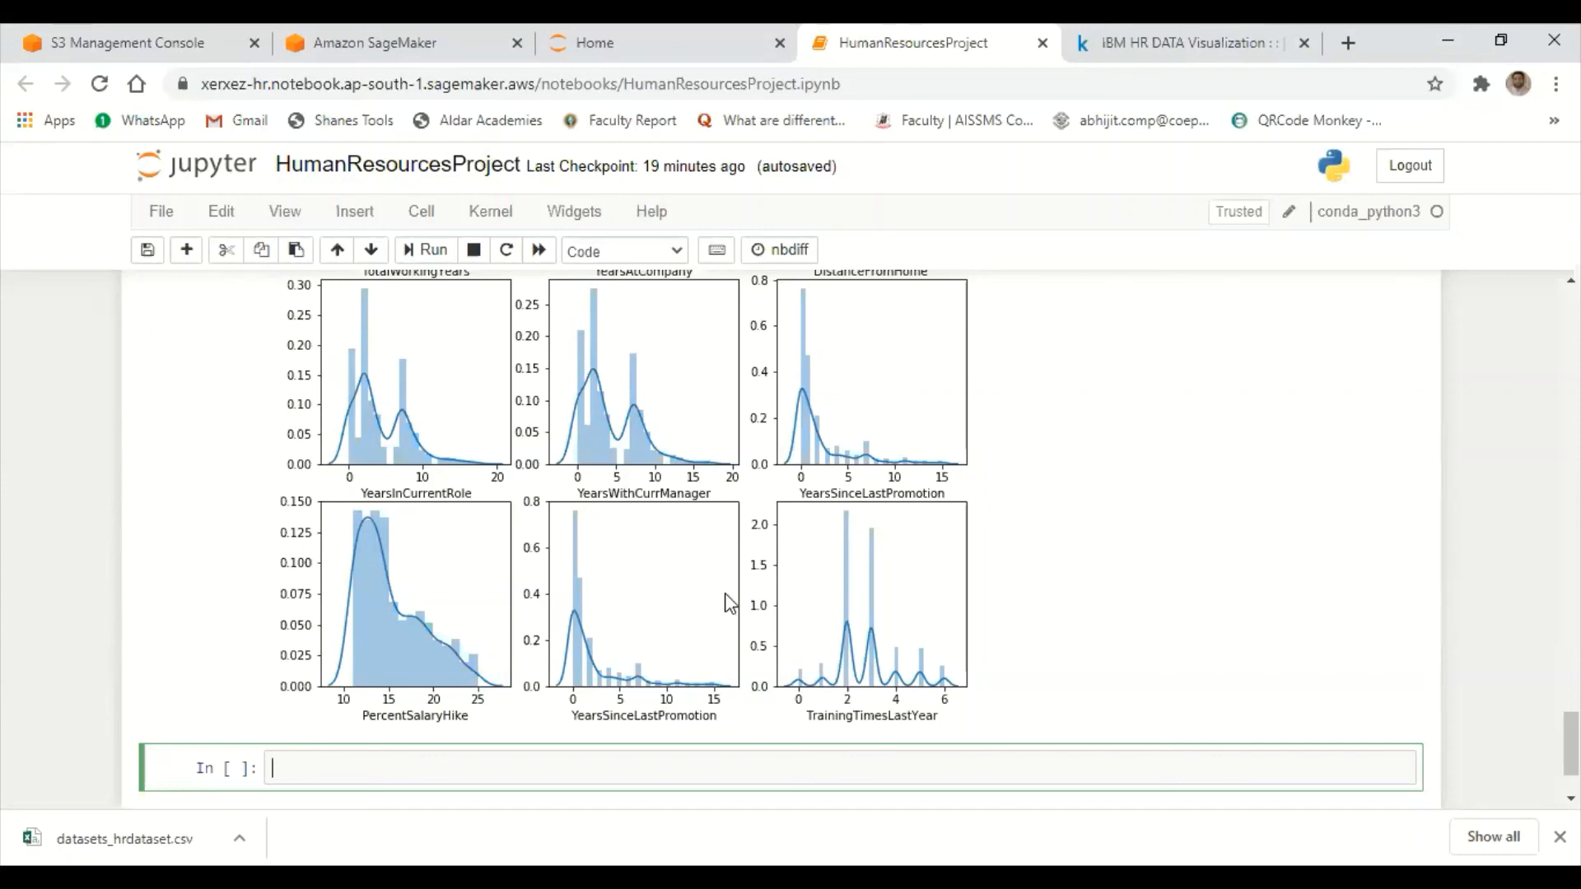
{"action": "scroll", "coordinate": [733, 593], "scroll_direction": "up", "scroll_amount": 1}
{"action": "scroll", "coordinate": [794, 506], "scroll_direction": "up", "scroll_amount": 3}
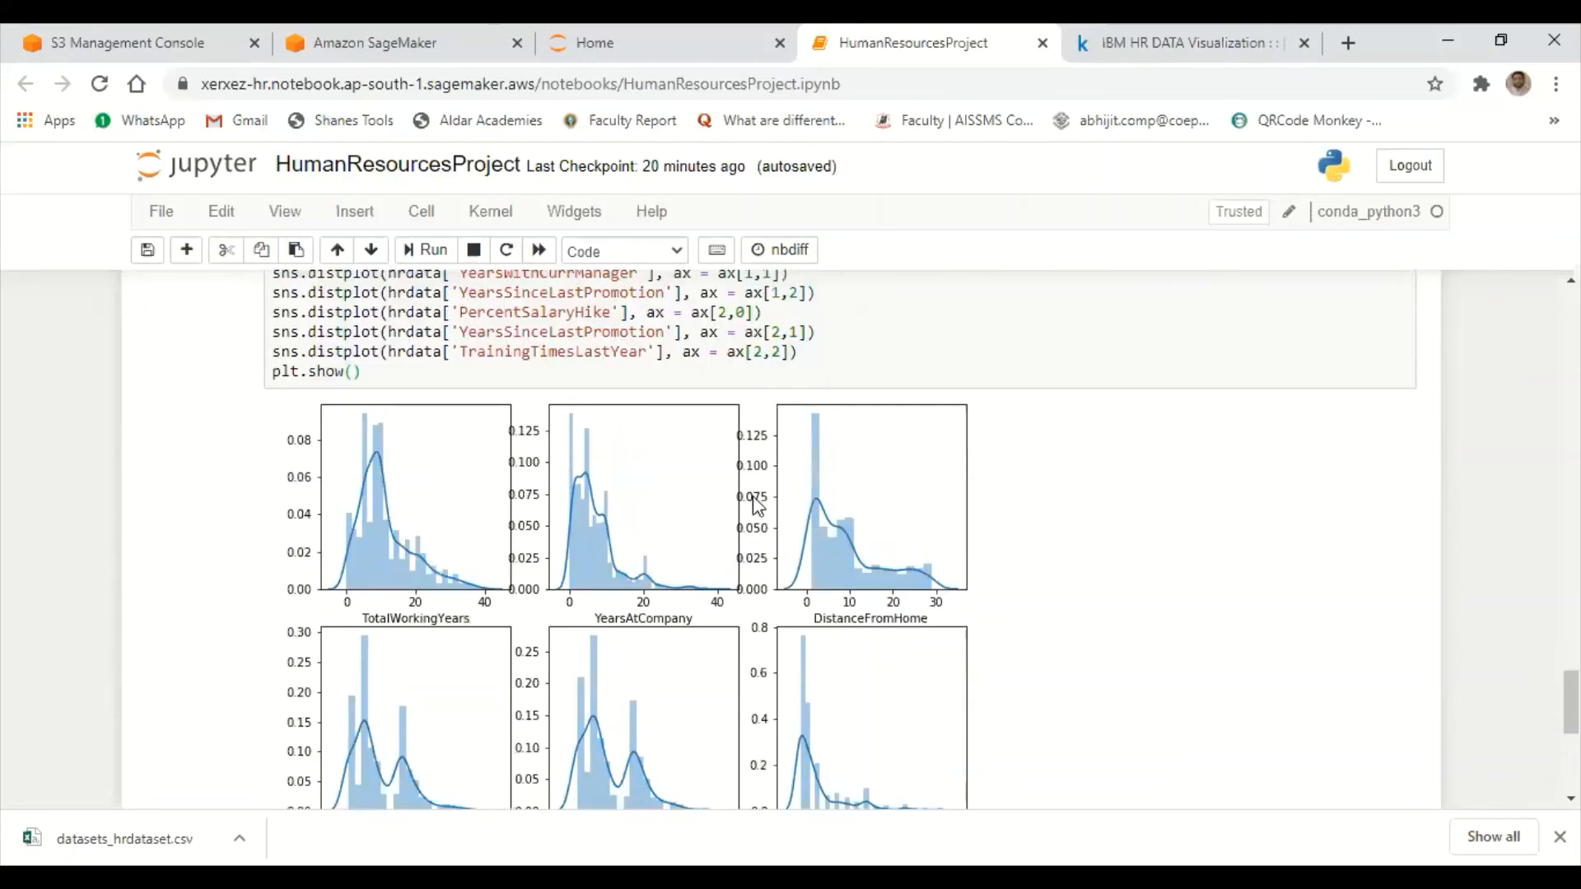
{"action": "scroll", "coordinate": [724, 535], "scroll_direction": "up", "scroll_amount": 1}
{"action": "scroll", "coordinate": [644, 459], "scroll_direction": "up", "scroll_amount": 3}
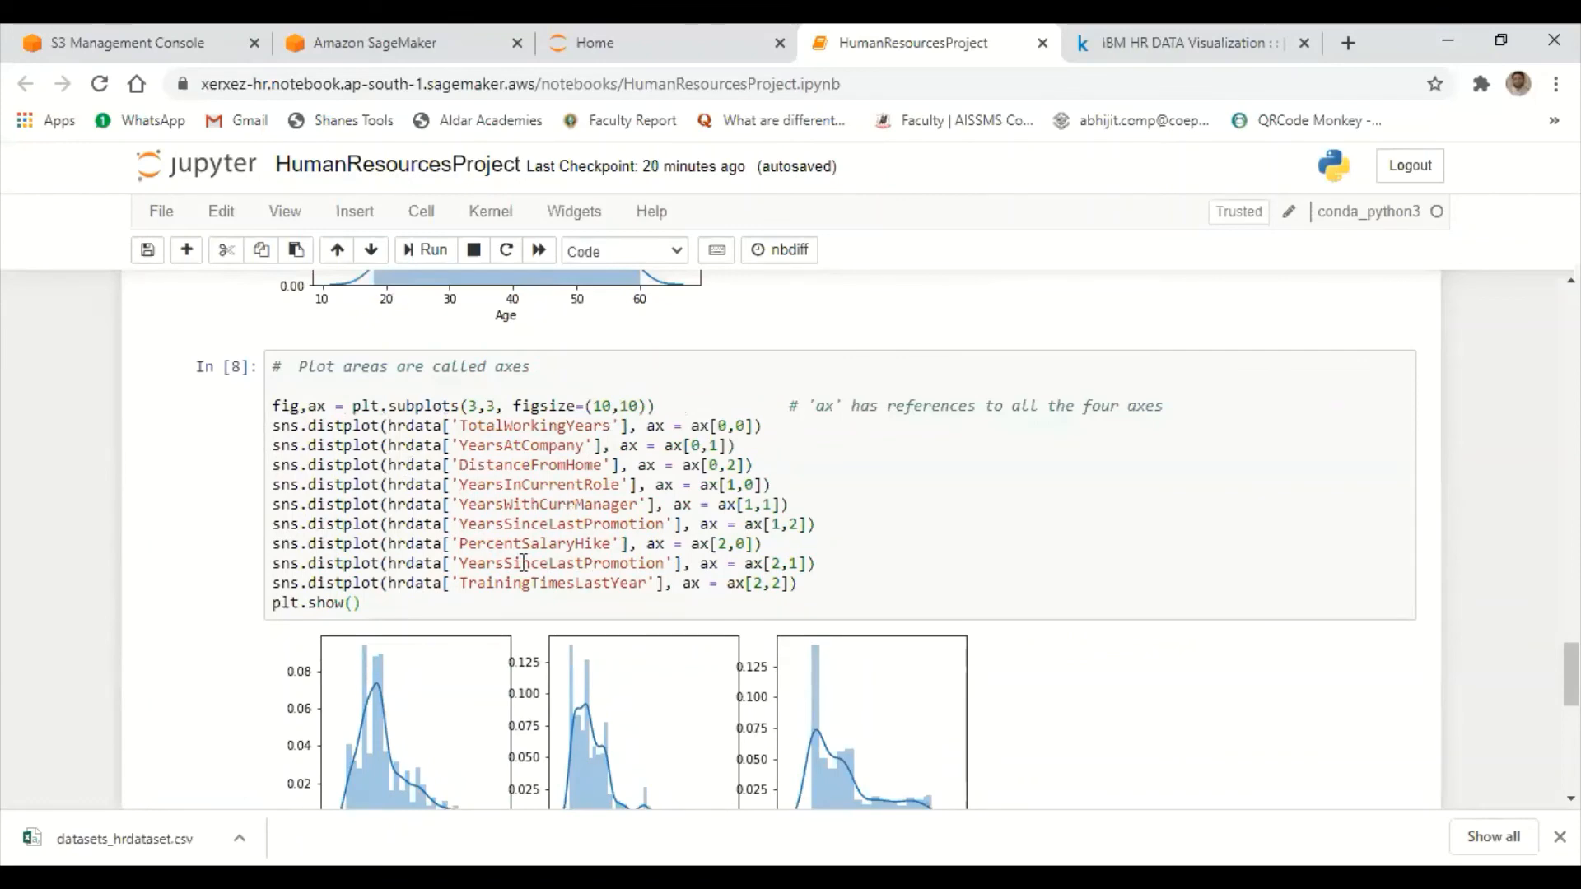
{"action": "scroll", "coordinate": [527, 568], "scroll_direction": "down", "scroll_amount": 5}
{"action": "scroll", "coordinate": [494, 555], "scroll_direction": "down", "scroll_amount": 3}
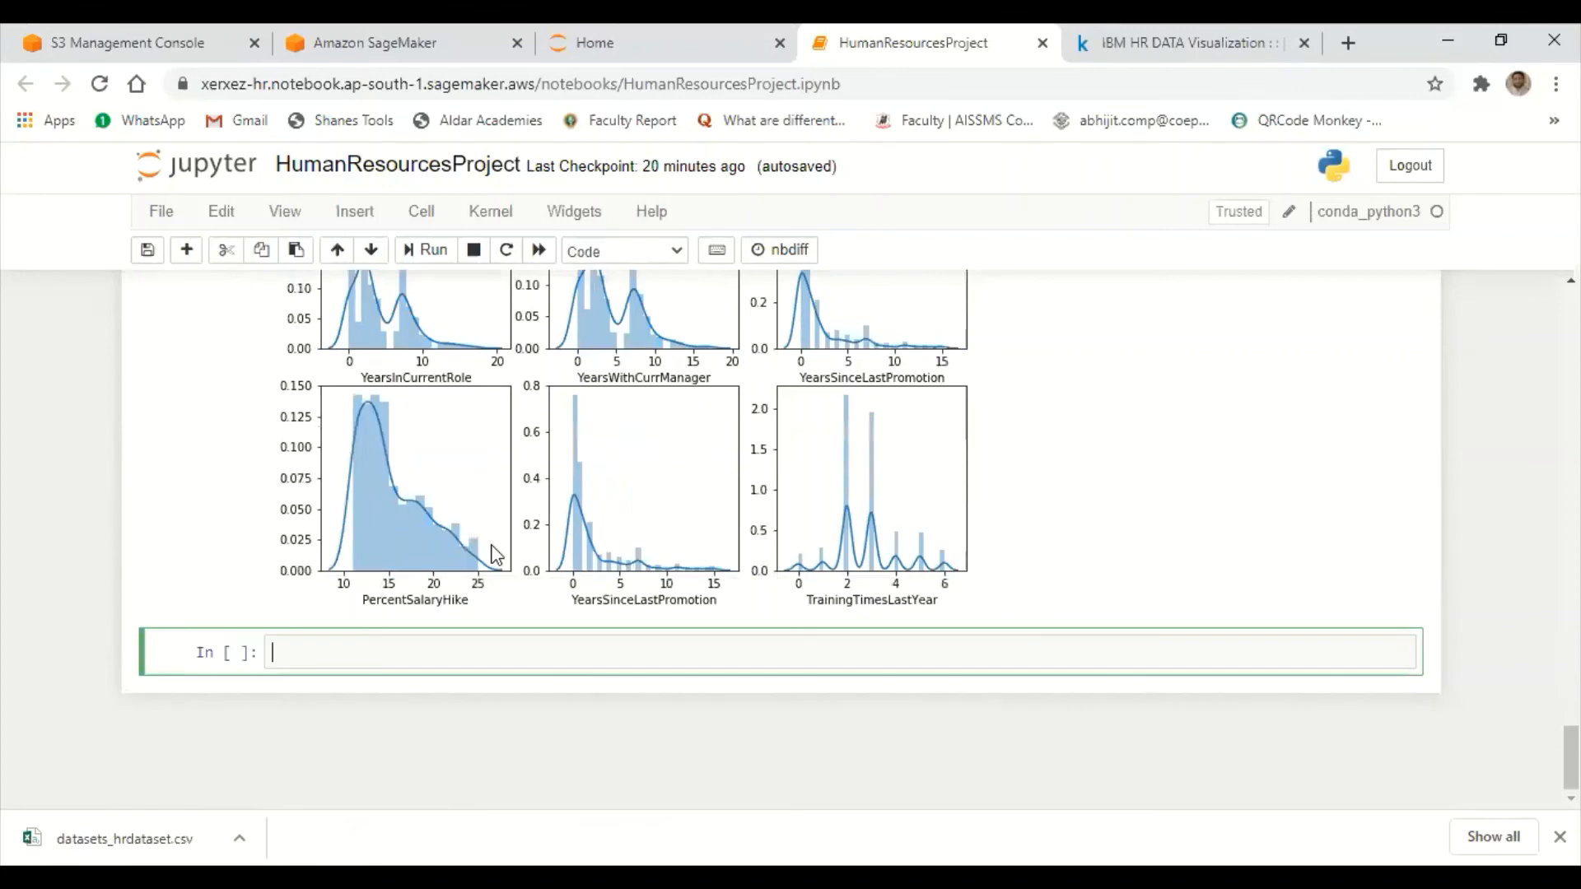